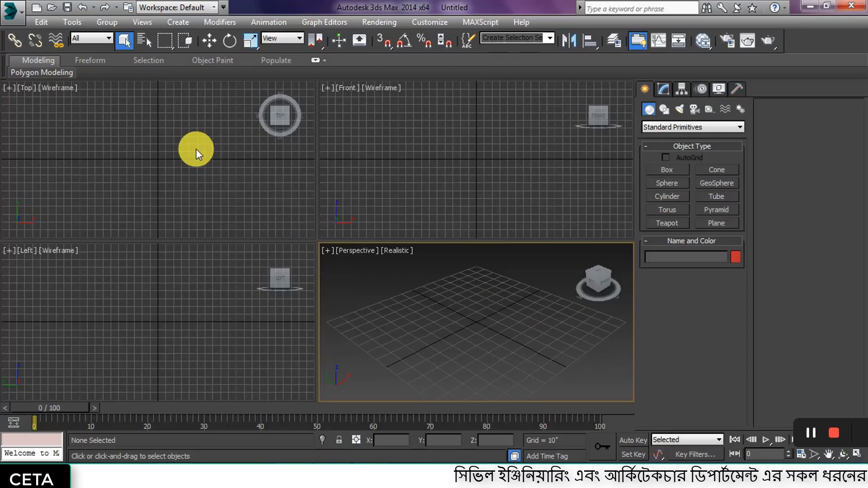
Make the Top viewport active in the empty Untitled scene
left_click(197, 148)
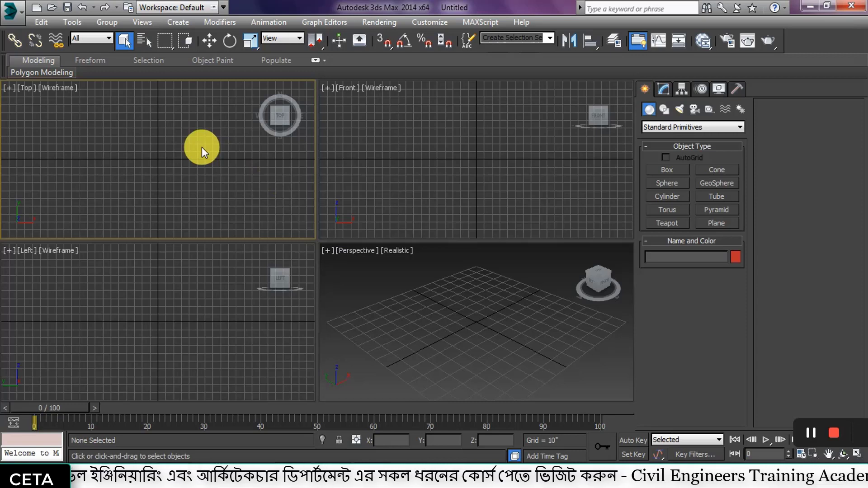
Open CETA Model.max from Desktop > 3Ds Max Course (CETA) > Model
left_click(11, 11)
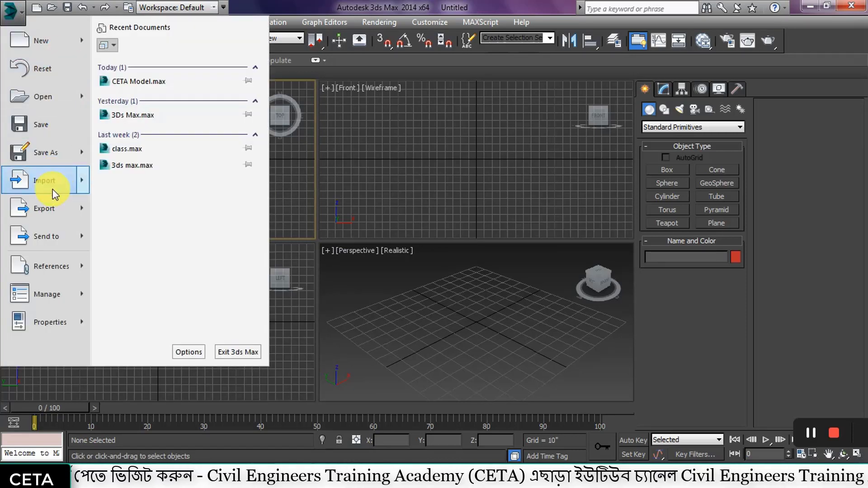
left_click(51, 95)
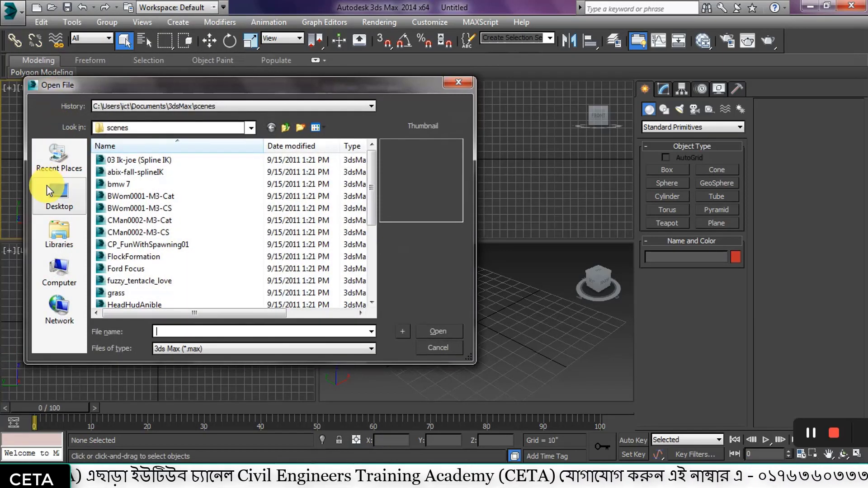
left_click(69, 198)
scroll(193, 205, "down", 2)
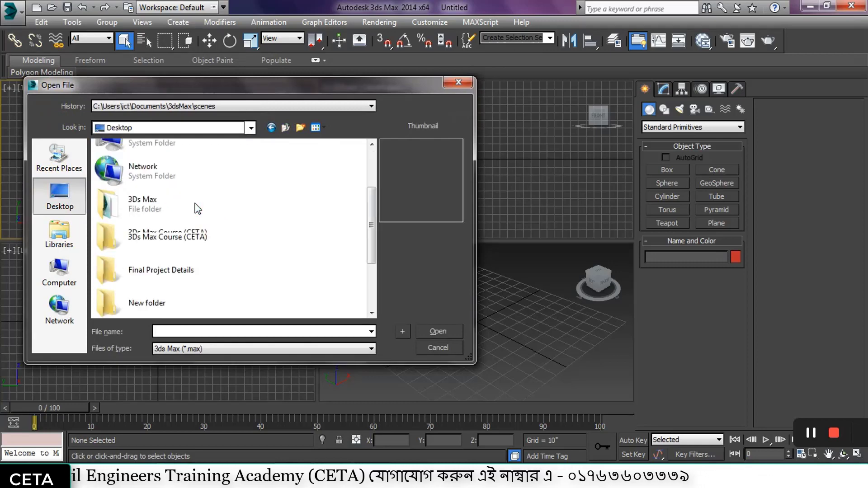
scroll(193, 205, "up", 2)
scroll(188, 243, "down", 3)
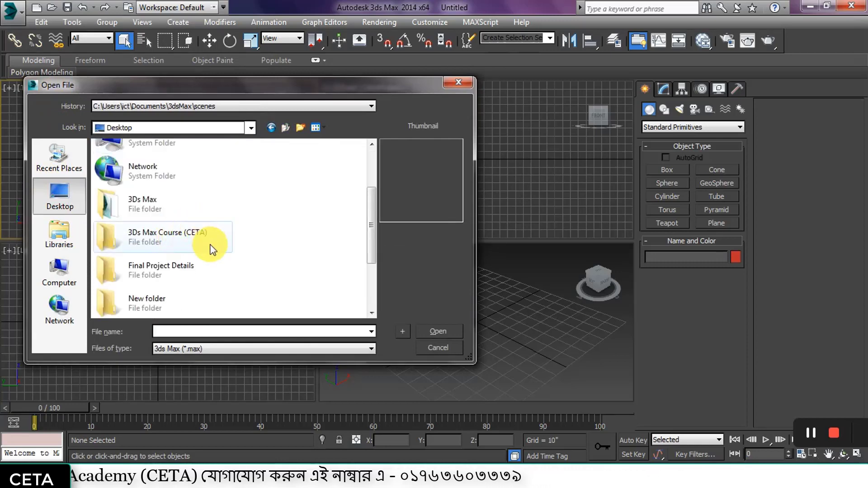
double_click(224, 232)
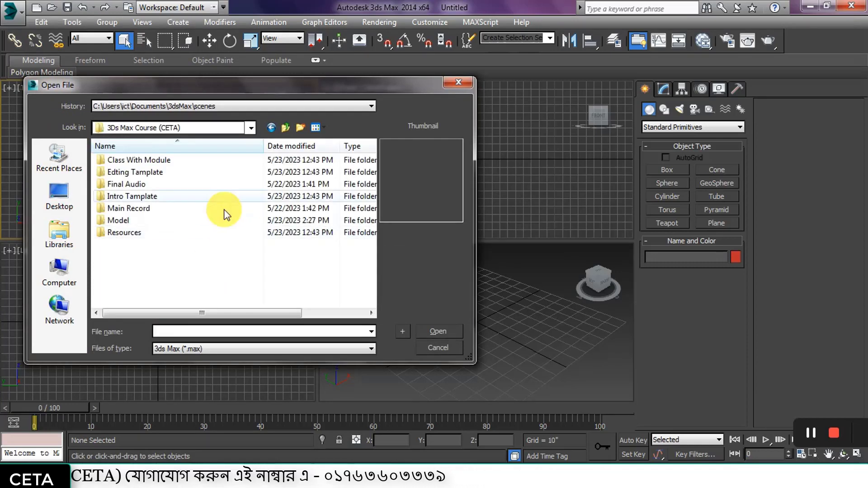
double_click(174, 219)
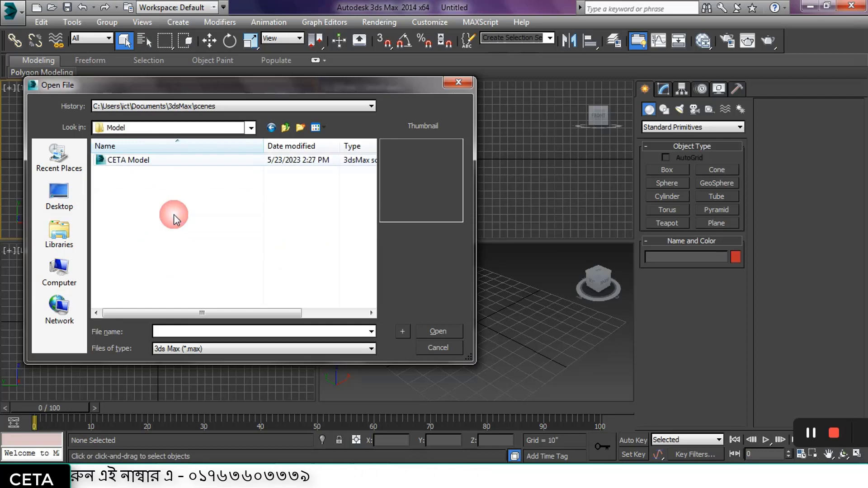
left_click(164, 159)
left_click(431, 332)
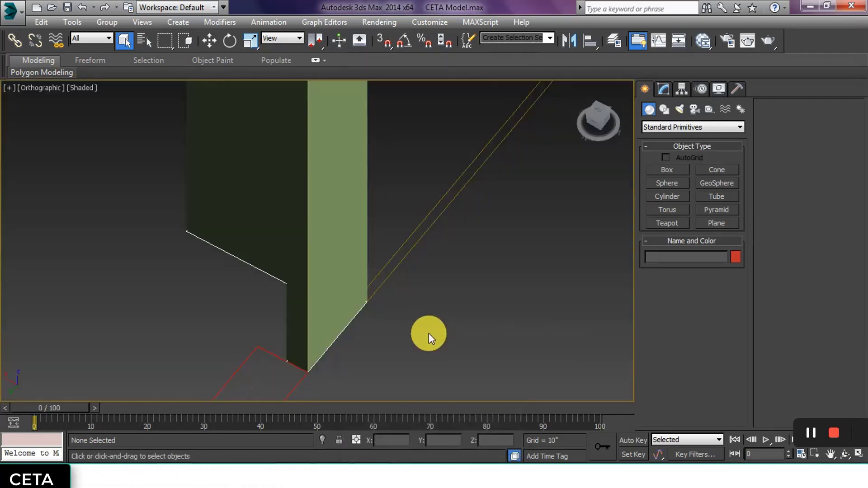
Zoom in on the red column outline at the wall corner and activate Box creation
scroll(407, 249, "down", 5)
scroll(398, 316, "up", 3)
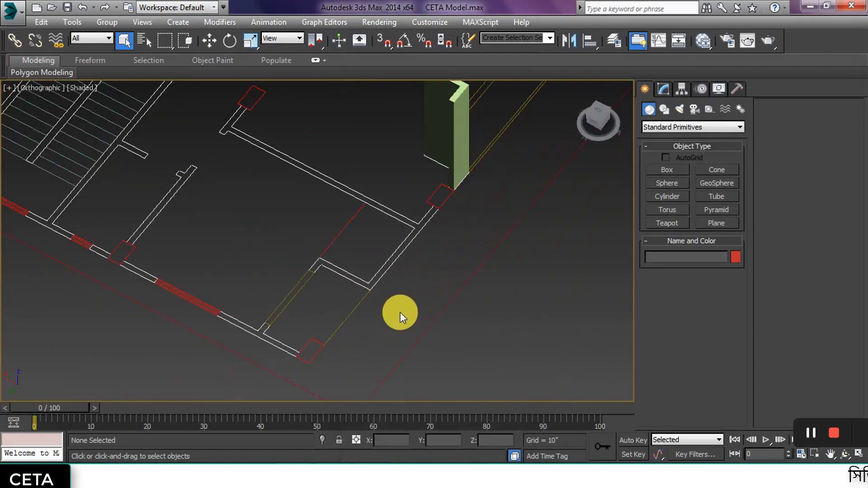
mouse_move(397, 316)
middle_mouse_down()
mouse_move(412, 236)
mouse_move(383, 256)
mouse_move(440, 183)
middle_mouse_up()
scroll(405, 251, "up", 2)
scroll(440, 183, "up", 2)
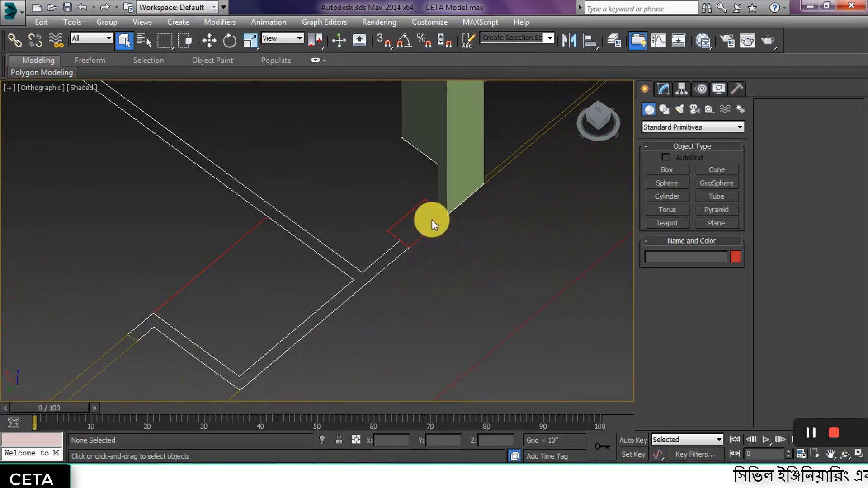
scroll(430, 221, "up", 1)
left_click(667, 169)
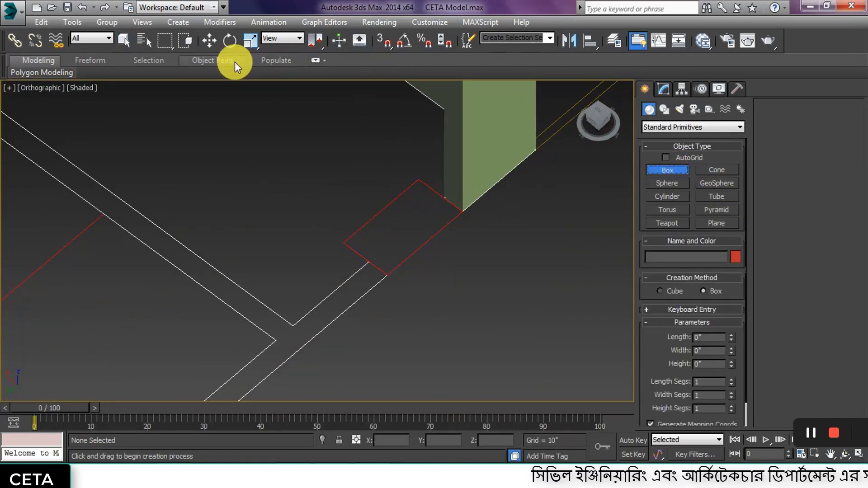
Draw a 22 by 12 inch box on the column outline and give it a 114-inch height
left_click(209, 41)
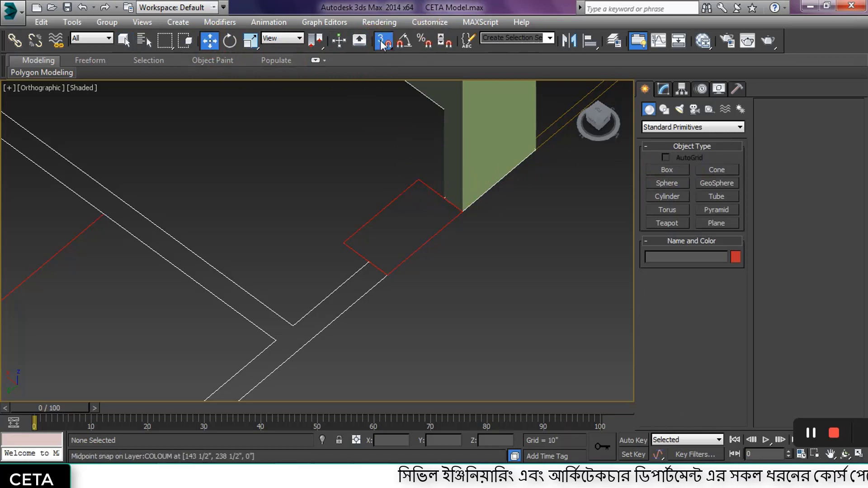
left_click(672, 171)
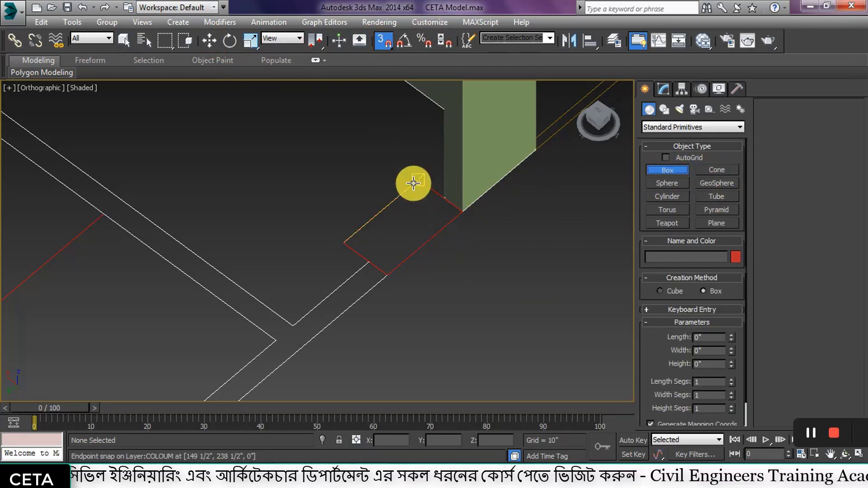
left_click_drag(418, 175, 382, 277)
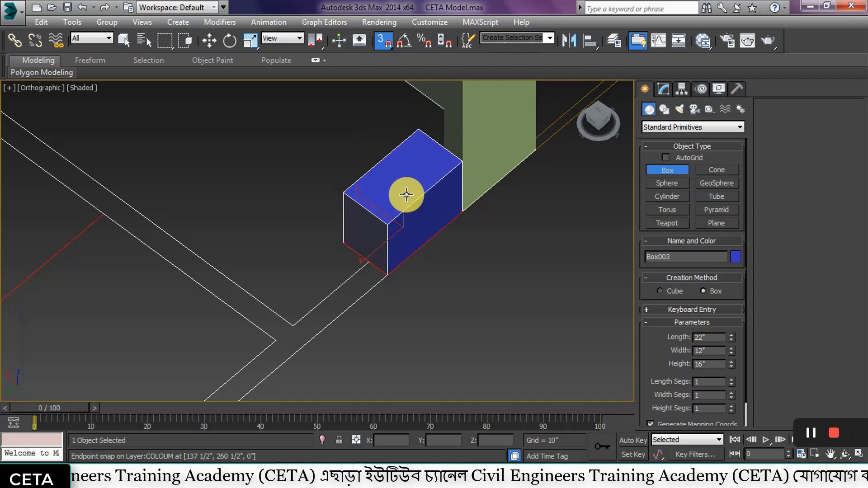
scroll(406, 195, "down", 2)
scroll(406, 194, "down", 2)
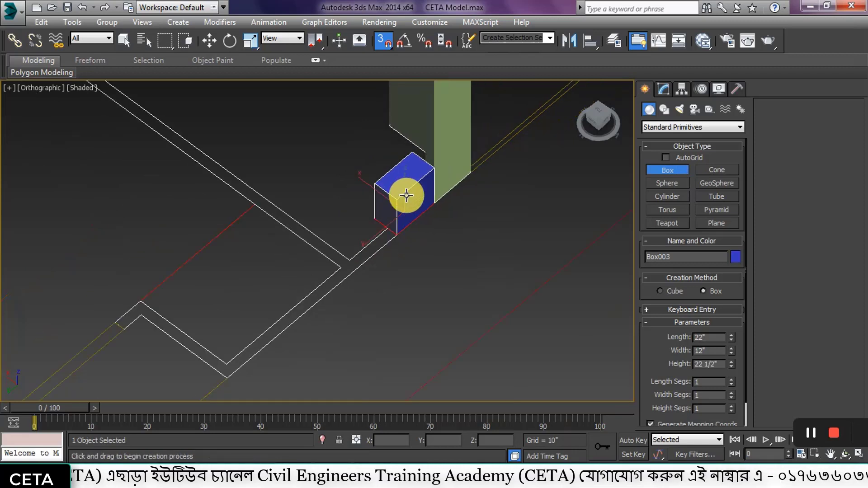
scroll(407, 195, "down", 2)
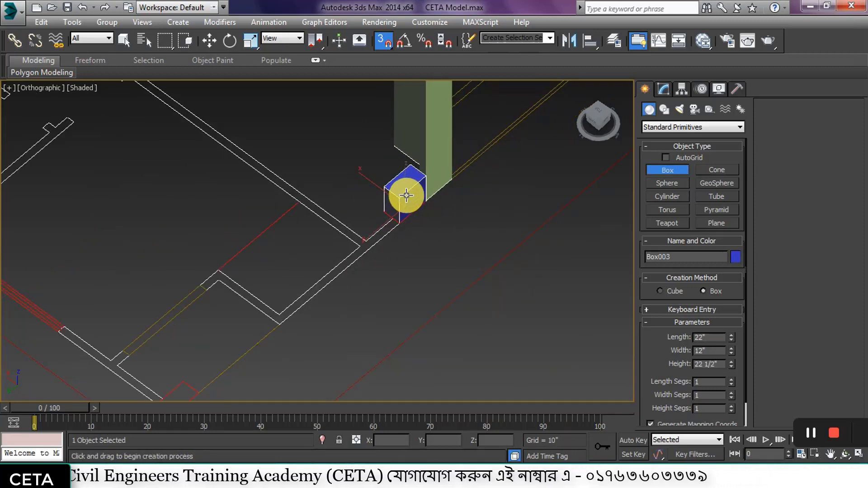
scroll(407, 195, "down", 2)
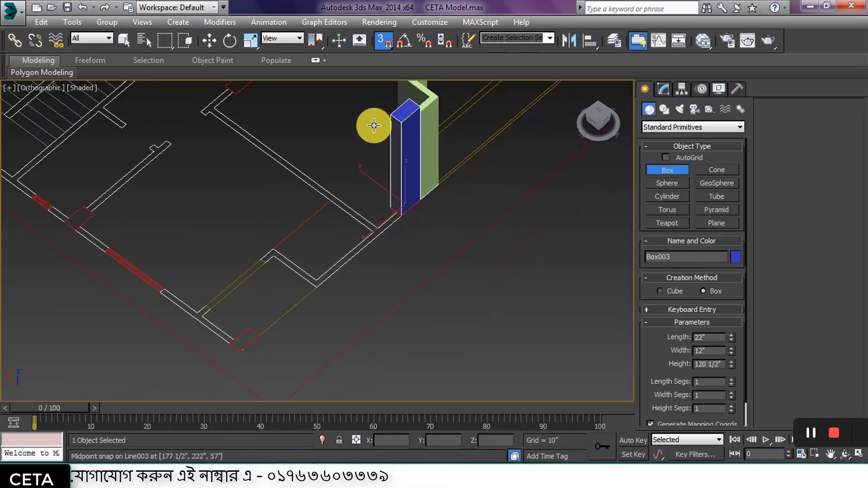
middle_click_drag(373, 125, 375, 259)
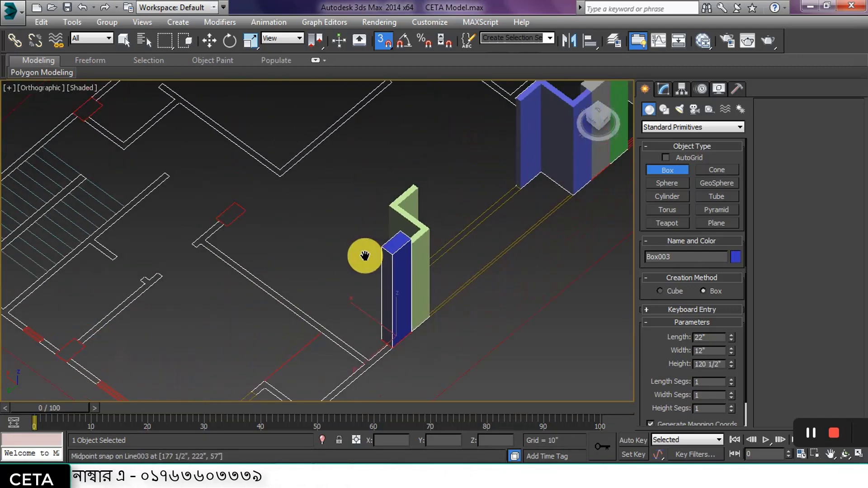
scroll(375, 260, "up", 4)
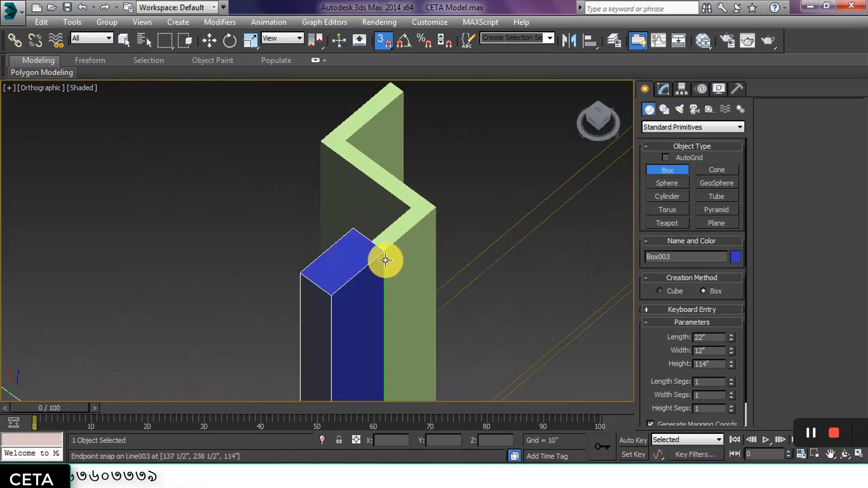
left_click(387, 251)
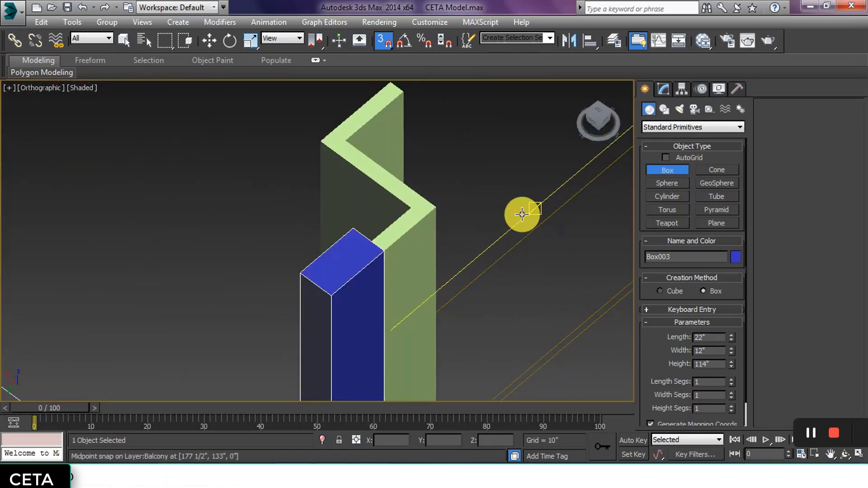
Pan and zoom to reveal the walls on the left and the new column box
scroll(519, 215, "down", 3)
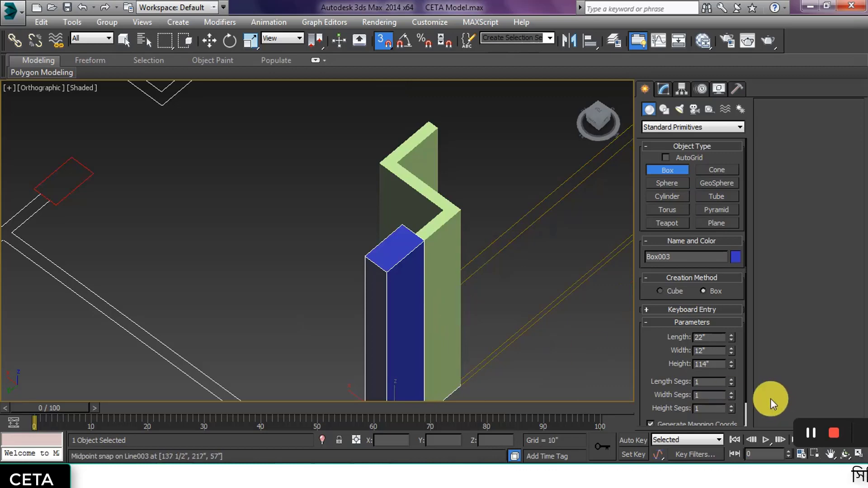
scroll(457, 354, "down", 3)
middle_click_drag(457, 354, 495, 196)
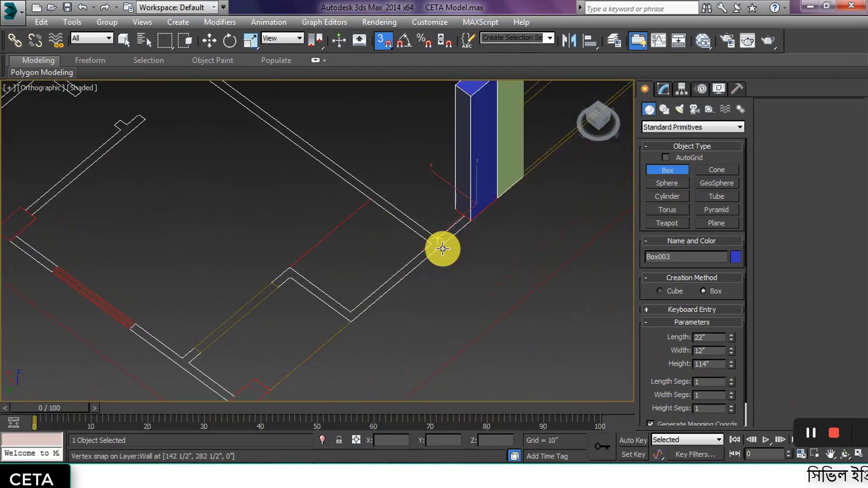
scroll(470, 259, "up", 2)
scroll(466, 257, "up", 1)
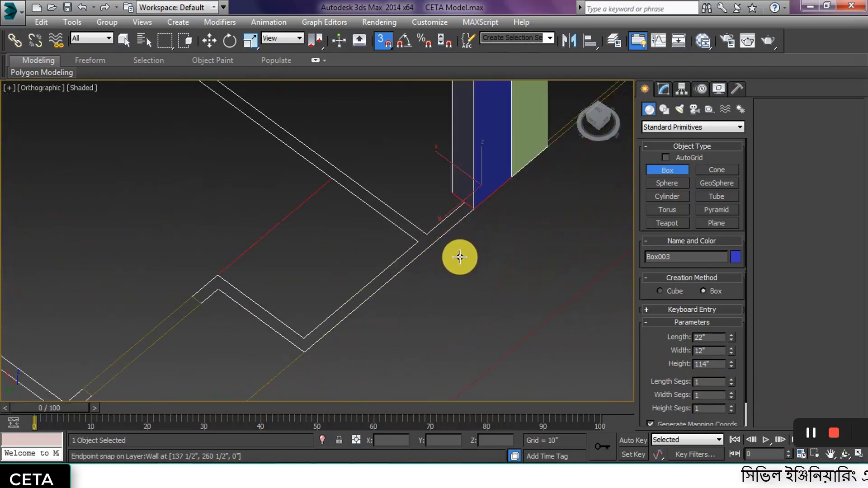
scroll(398, 276, "down", 3)
scroll(431, 296, "down", 2)
scroll(430, 295, "up", 2)
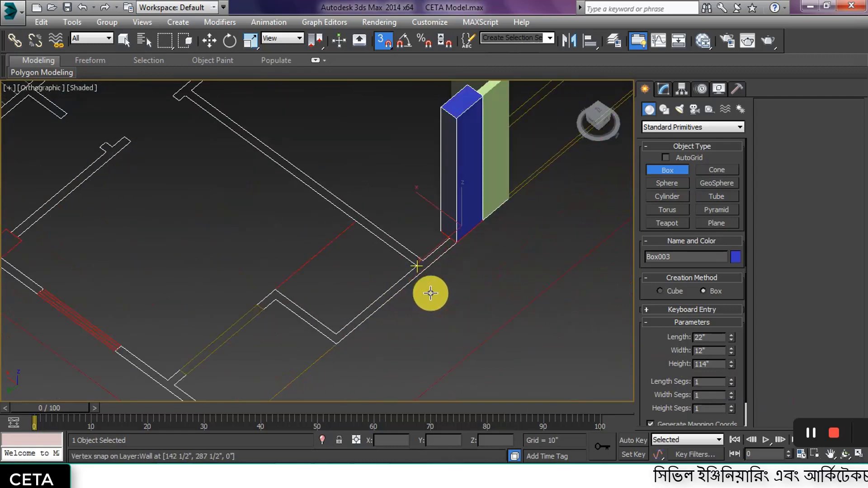
mouse_move(435, 295)
middle_mouse_down()
mouse_move(405, 378)
mouse_move(416, 339)
mouse_move(416, 258)
mouse_move(428, 290)
middle_mouse_up()
scroll(421, 275, "up", 2)
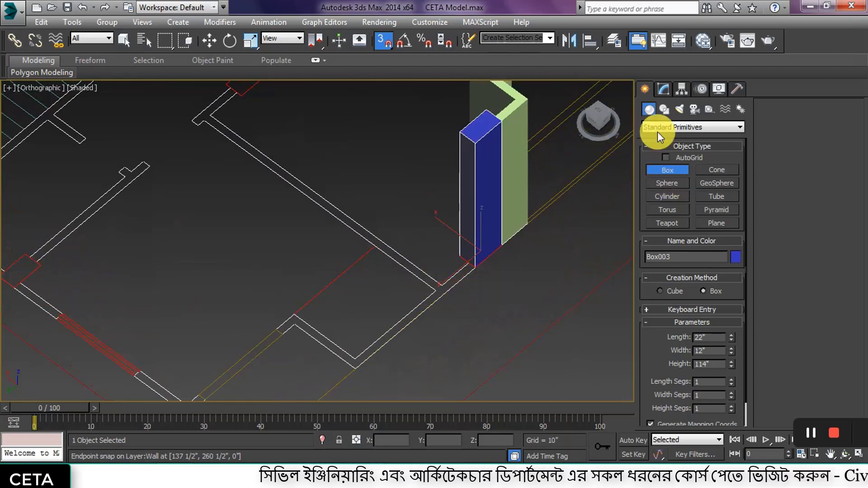
Begin a straight-line spline at the wall corner, then orbit and restore the near-top view
left_click(664, 109)
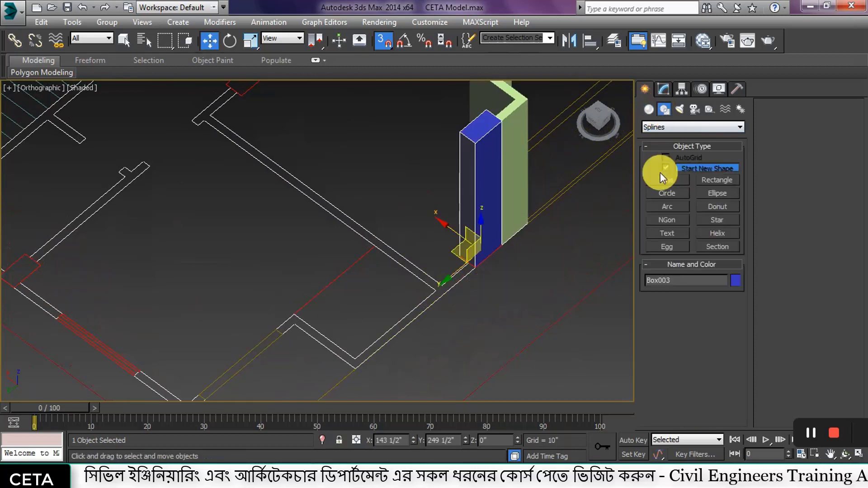
left_click(667, 180)
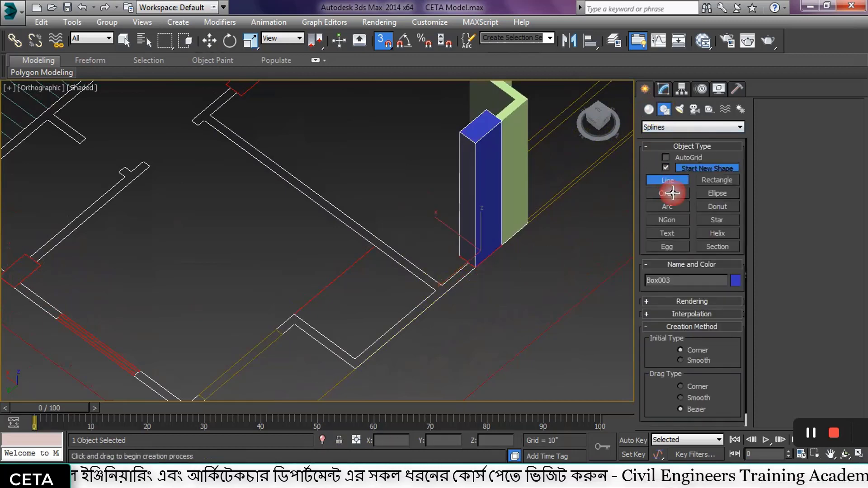
left_click(284, 335)
left_click(274, 328)
left_click(294, 314)
scroll(365, 349, "up", 3)
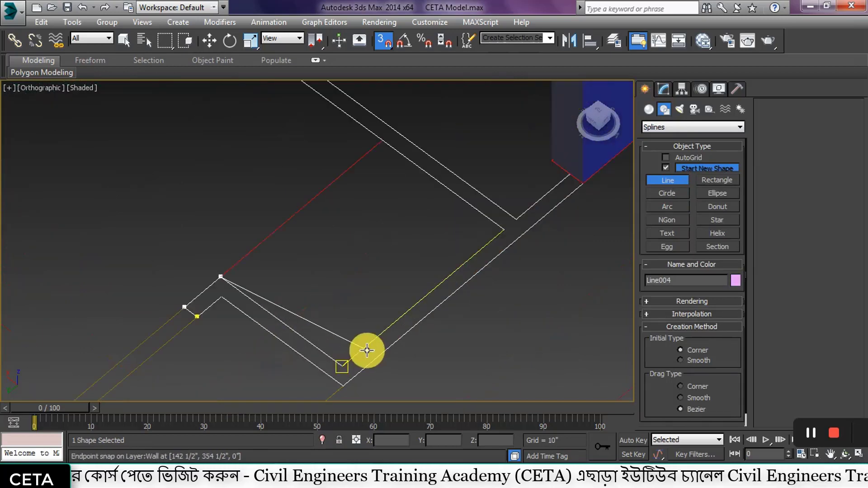
left_click(345, 361)
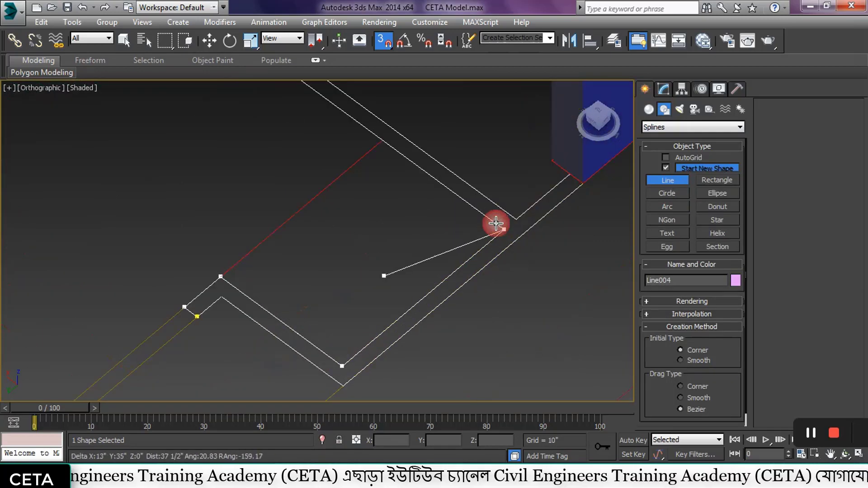
middle_click_drag(500, 225, 316, 273, "alt")
key("shift+z")
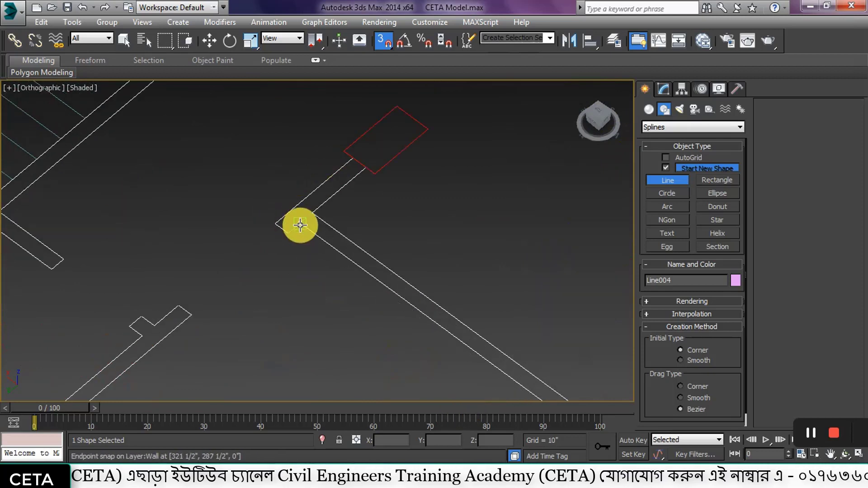
Trace the wall outline corners along the wall edge and around the column
left_click(301, 222)
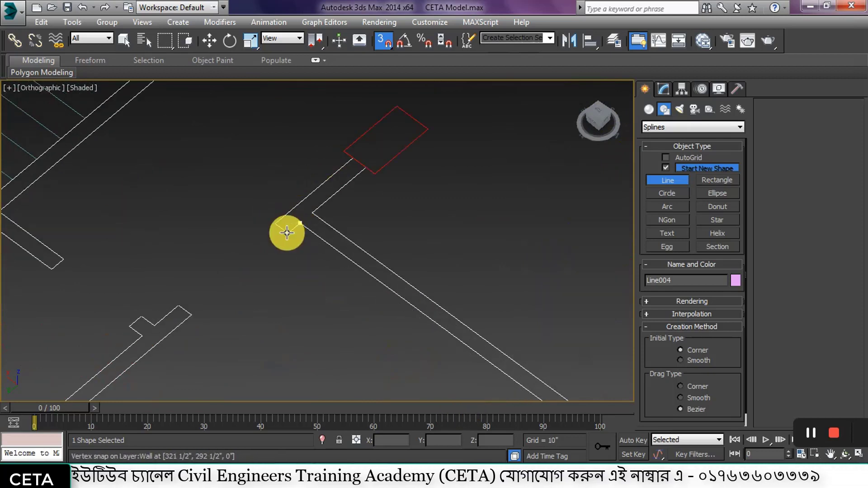
left_click(353, 158)
left_click(342, 150)
left_click(393, 105)
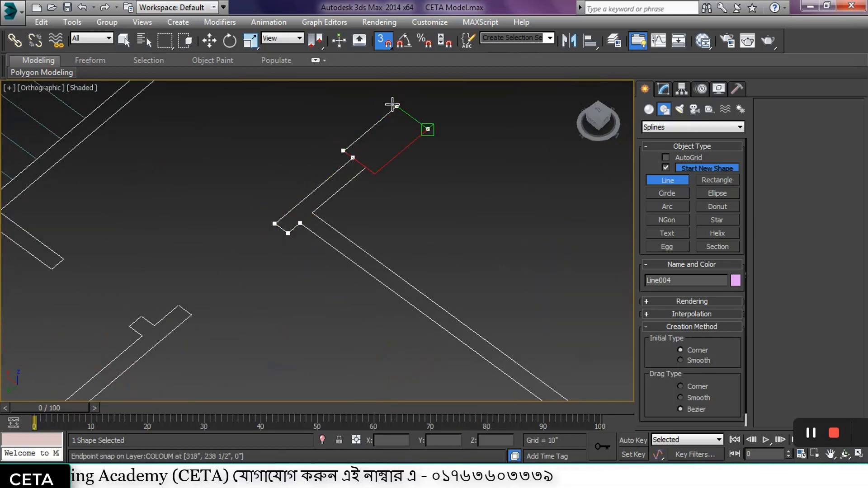
left_click(427, 130)
left_click(364, 165)
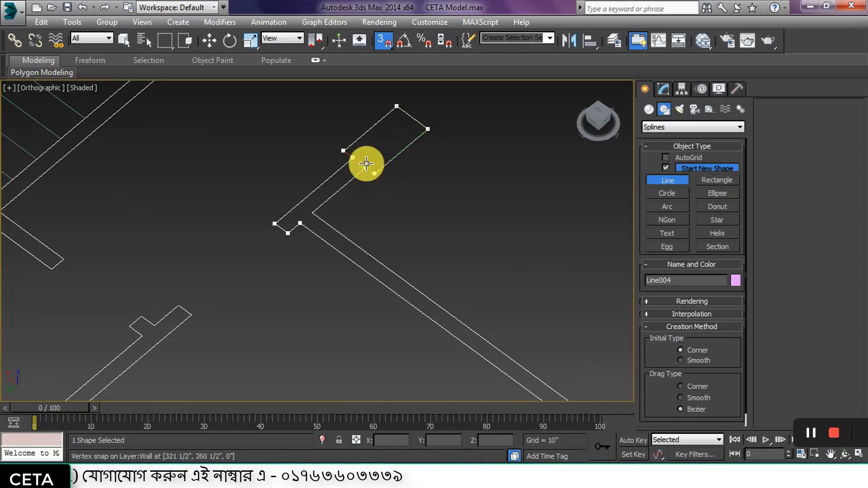
left_click(316, 210)
scroll(364, 221, "down", 3)
left_click(369, 223)
scroll(369, 223, "up", 2)
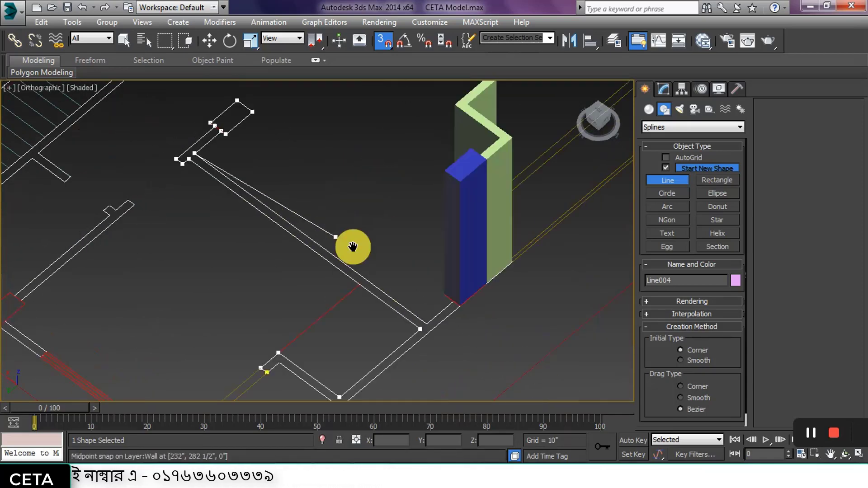
scroll(351, 246, "up", 2)
scroll(348, 293, "up", 2)
Continue the outline around the inner wall corners and close the spline
left_click(417, 273)
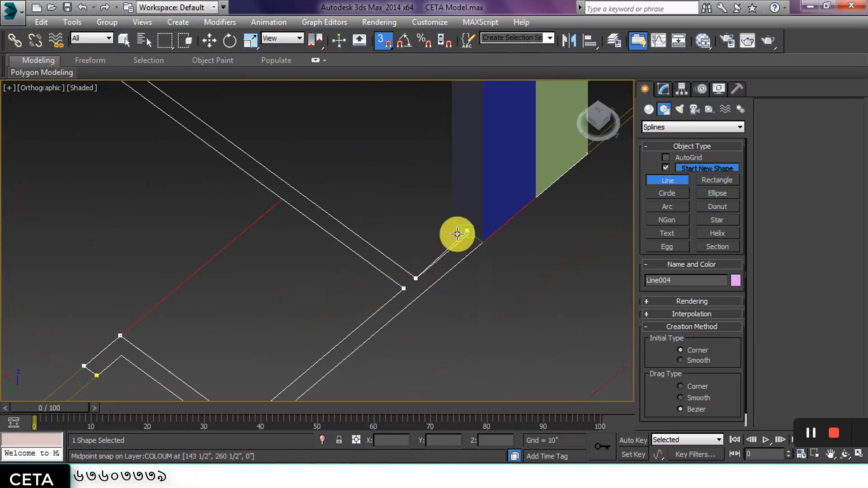
left_click(470, 234)
left_click(481, 247)
scroll(457, 268, "down", 2)
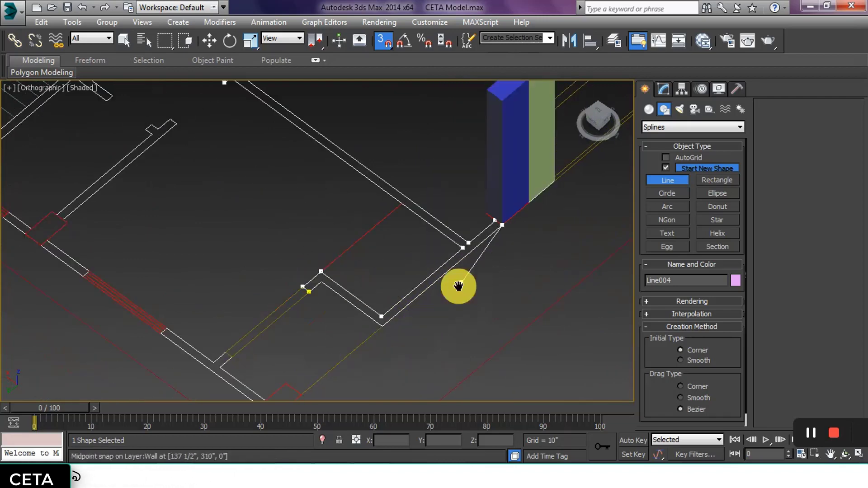
scroll(416, 300, "up", 3)
left_click(366, 314)
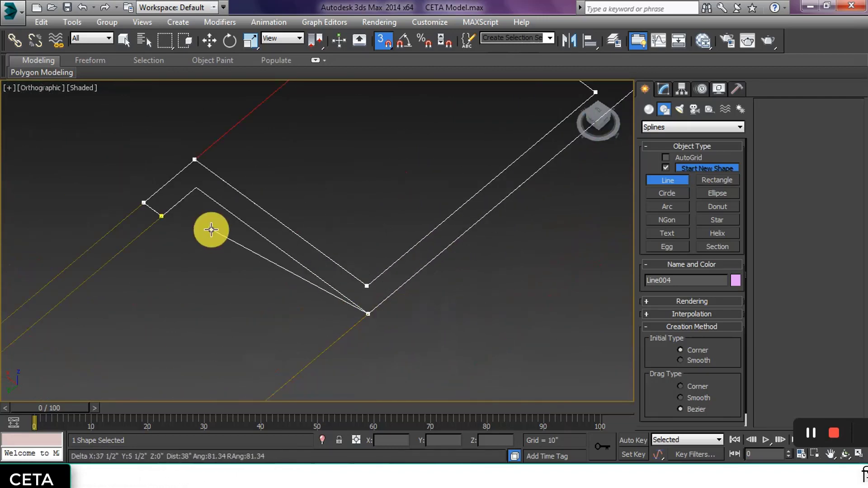
left_click(196, 189)
middle_click_drag(195, 190, 330, 229)
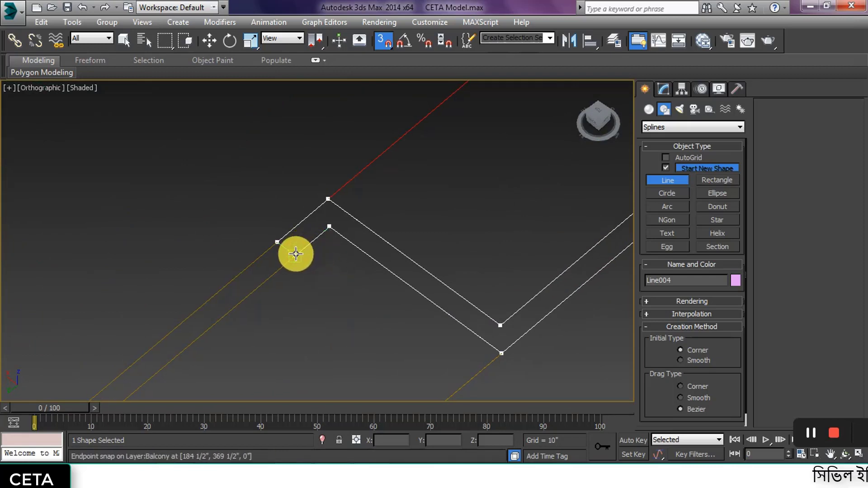
left_click(282, 244)
left_click(404, 272)
left_click(659, 99)
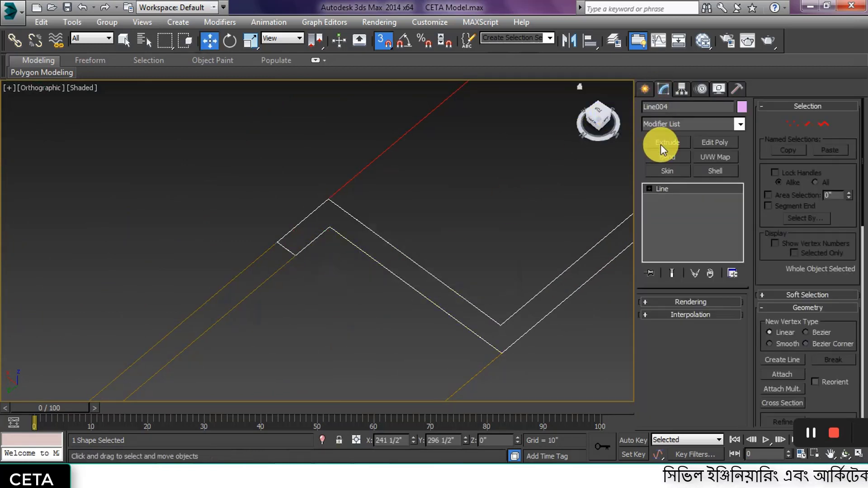
Extrude Line004 by 114 inches (9'6") into solid walls and check the result
left_click(666, 146)
type("9'6")
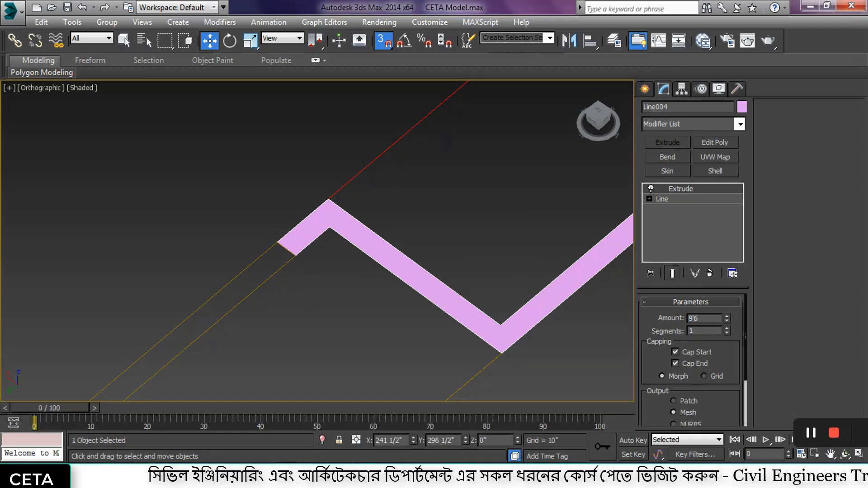
key("Return")
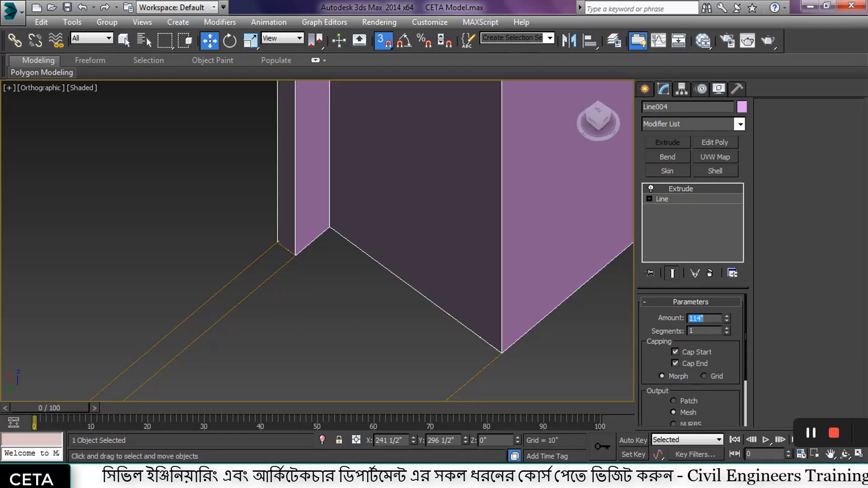
middle_click_drag(430, 248, 340, 281)
scroll(340, 281, "down", 5)
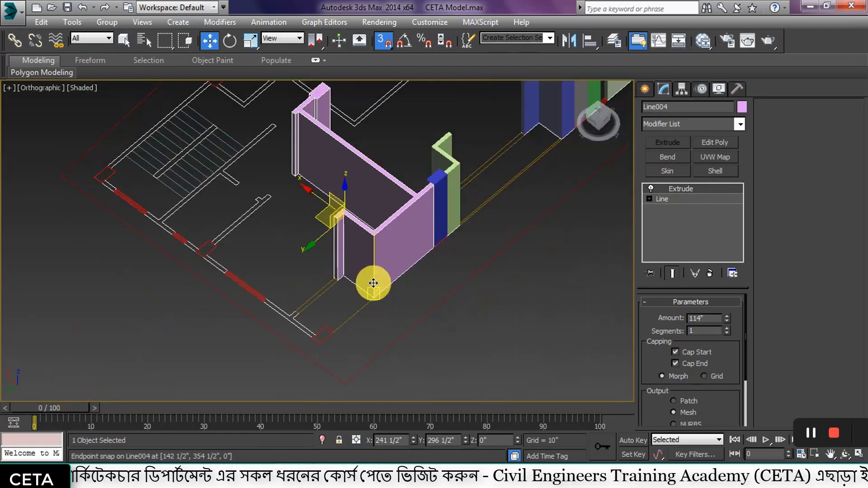
left_click(442, 306)
middle_click_drag(397, 291, 570, 293)
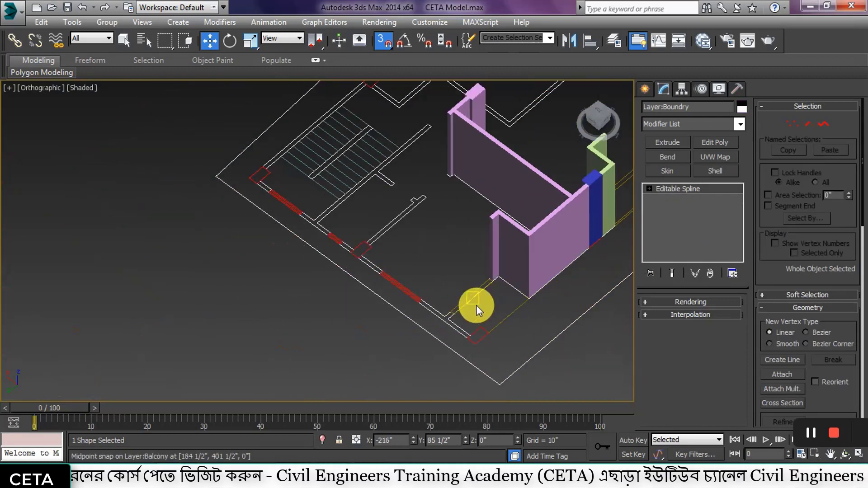
Orbit and zoom the view in on the wall corner beside the column
middle_click_drag(469, 316, 374, 194, "alt")
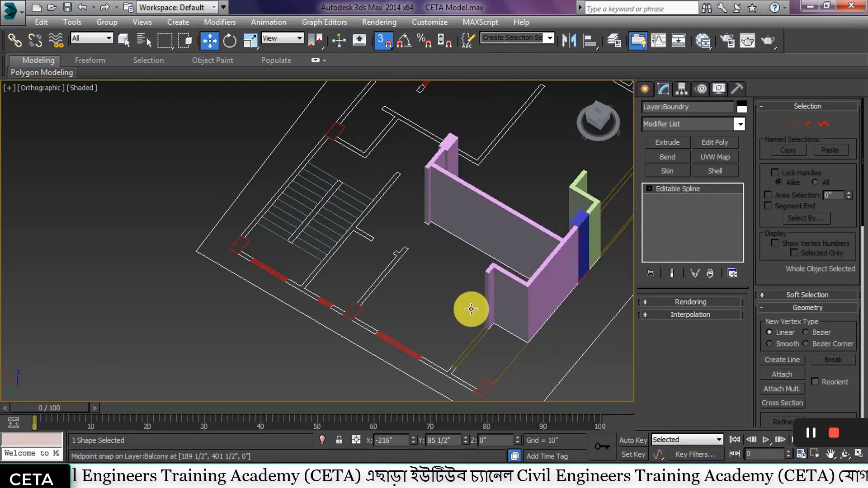
scroll(374, 196, "down", 5)
mouse_move(382, 246)
middle_mouse_down("alt")
mouse_move(452, 228)
mouse_move(474, 287)
middle_mouse_up("alt")
scroll(568, 326, "up", 5)
mouse_move(568, 326)
middle_mouse_down()
mouse_move(492, 281)
mouse_move(514, 185)
middle_mouse_up()
scroll(500, 280, "up", 3)
scroll(503, 291, "up", 2)
scroll(425, 321, "up", 2)
scroll(425, 321, "up", 2)
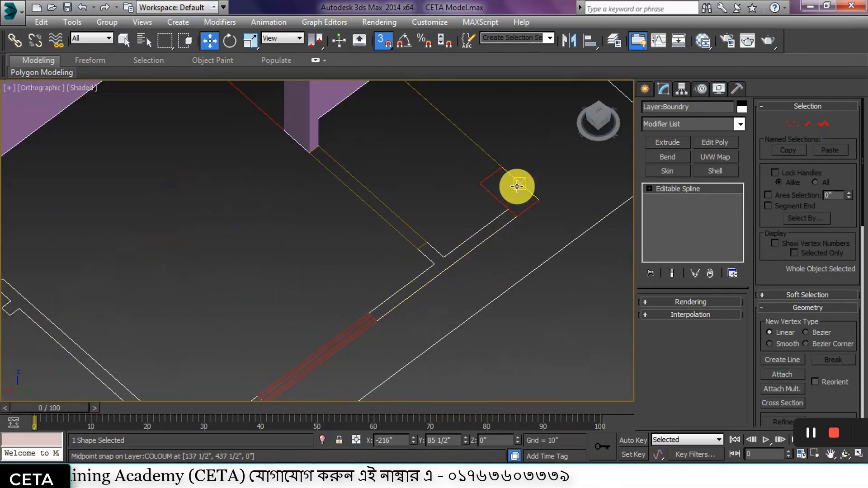
Trace a closed line outline of the short wall piece around the column
left_click(644, 90)
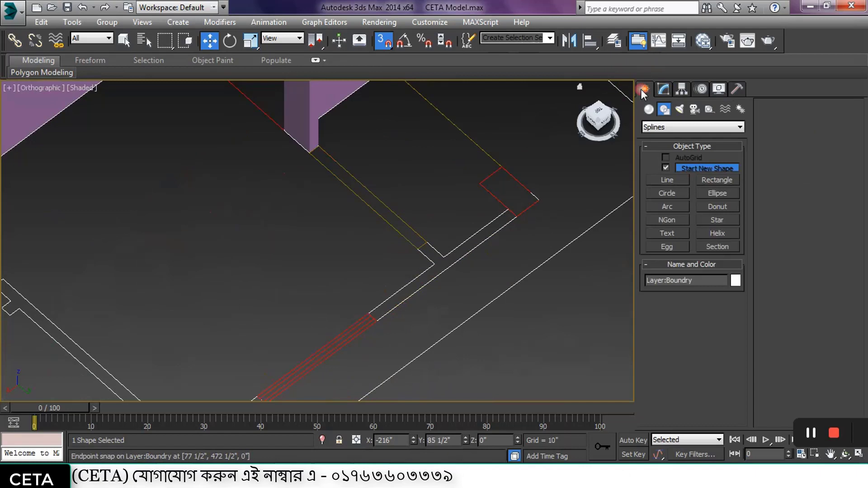
left_click(661, 178)
left_click(368, 312)
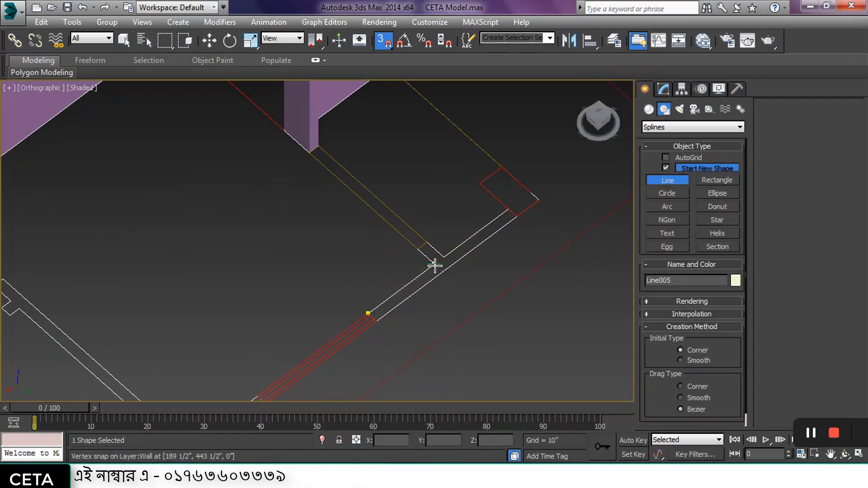
left_click(413, 245)
left_click(443, 257)
left_click(508, 209)
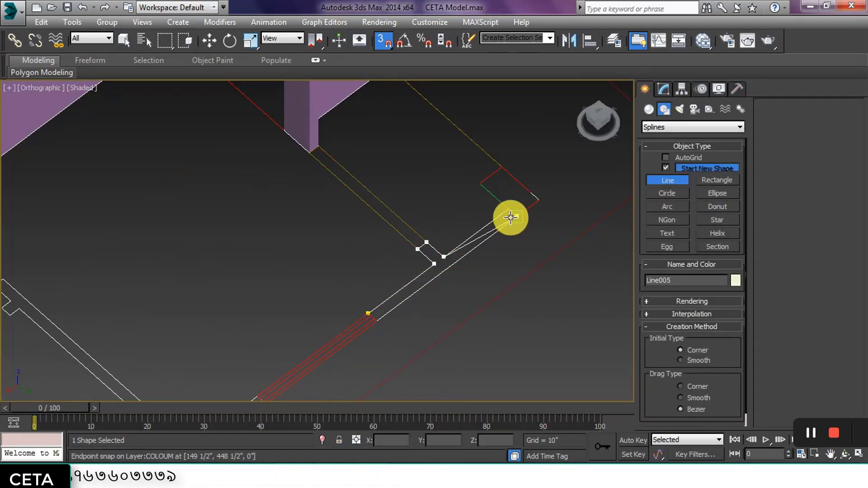
left_click(479, 183)
left_click(501, 166)
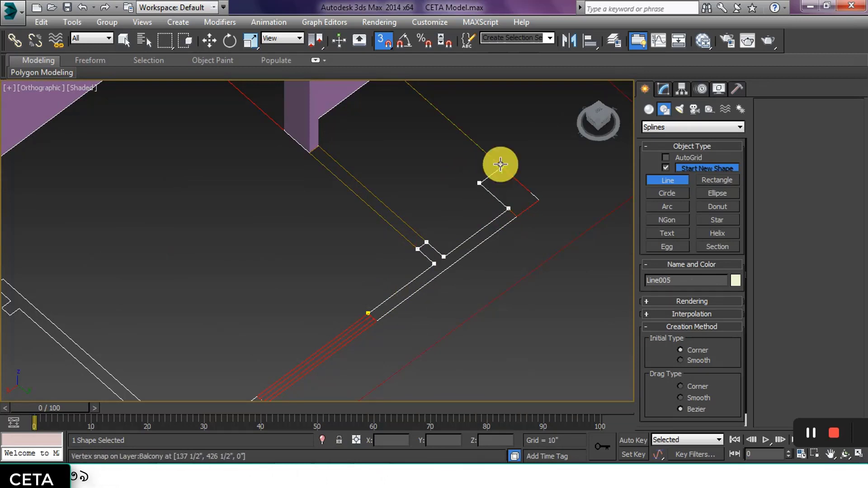
left_click(539, 200)
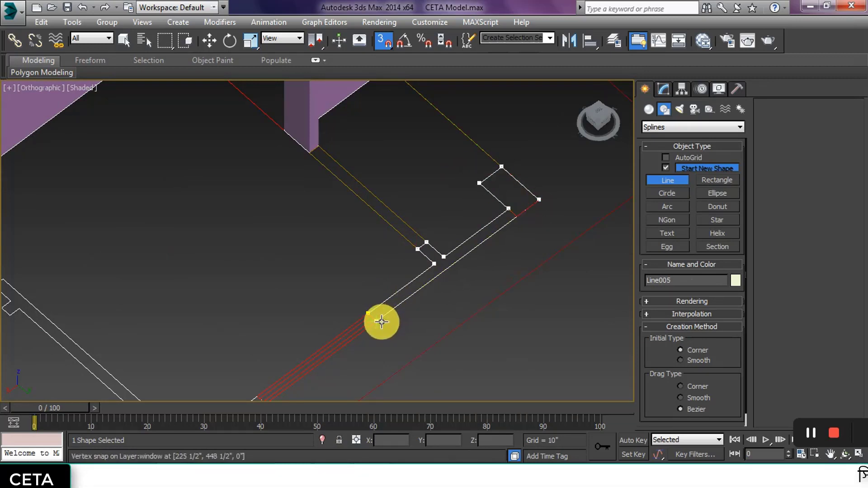
left_click(358, 300)
left_click(417, 273)
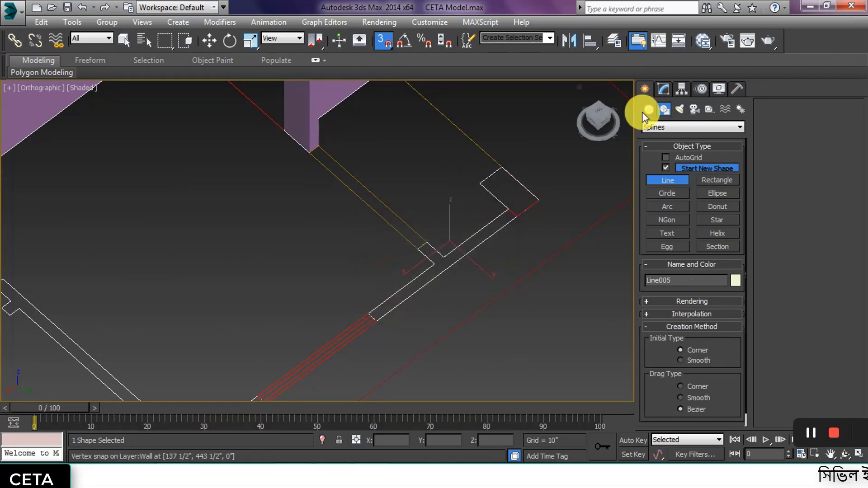
Extrude the new outline into a full-height wall and deselect it
left_click(663, 89)
left_click(663, 132)
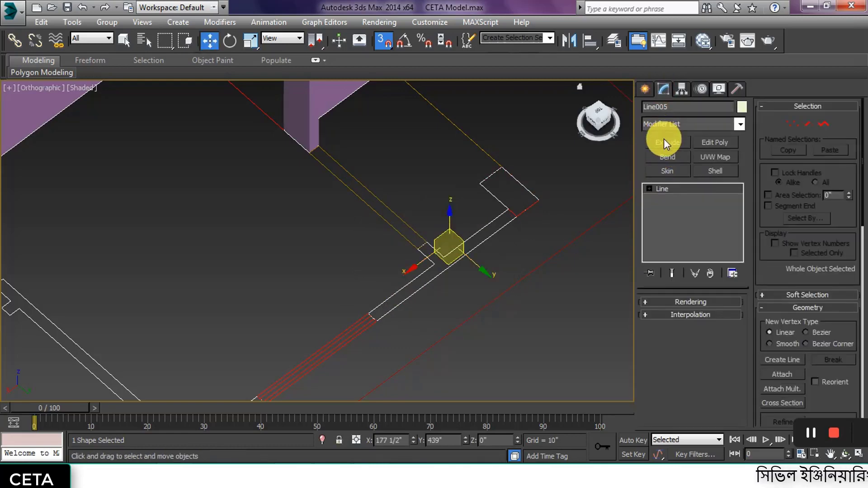
left_click(667, 142)
left_click(600, 311)
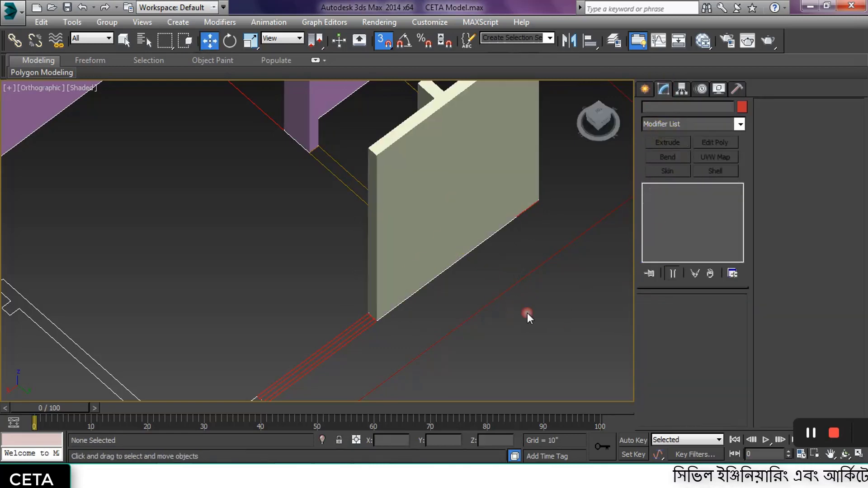
scroll(527, 312, "down", 5)
mouse_move(487, 264)
middle_mouse_down("alt")
mouse_move(560, 269)
mouse_move(507, 293)
mouse_move(489, 258)
mouse_move(420, 306)
mouse_move(493, 191)
mouse_move(440, 252)
middle_mouse_up("alt")
scroll(492, 190, "up", 3)
scroll(440, 256, "up", 1)
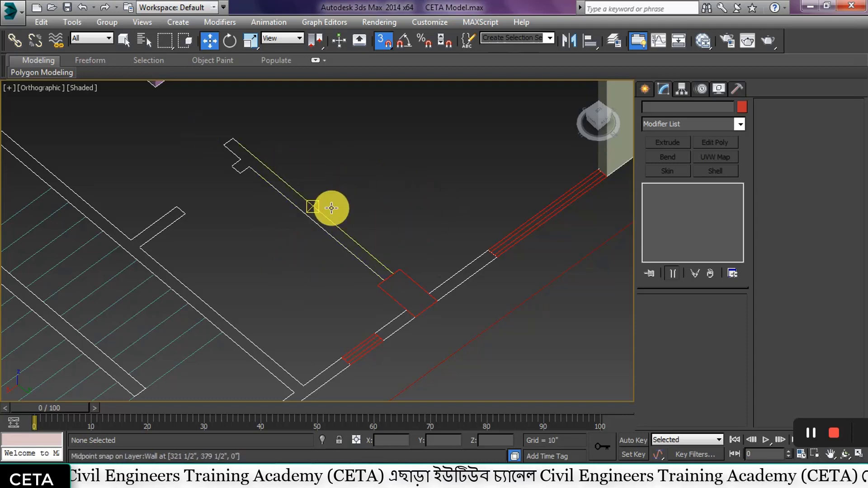
Start a line outline along the wall segment beside the window opening
left_click(645, 88)
left_click(674, 181)
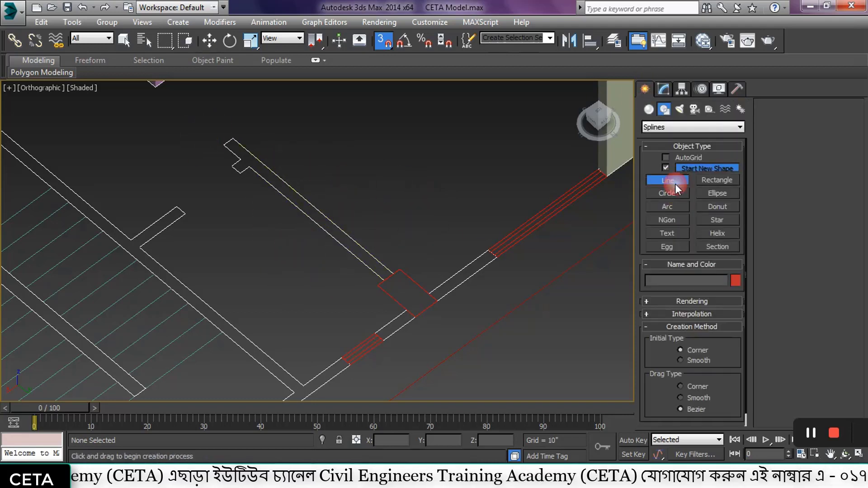
left_click(488, 250)
left_click(496, 262)
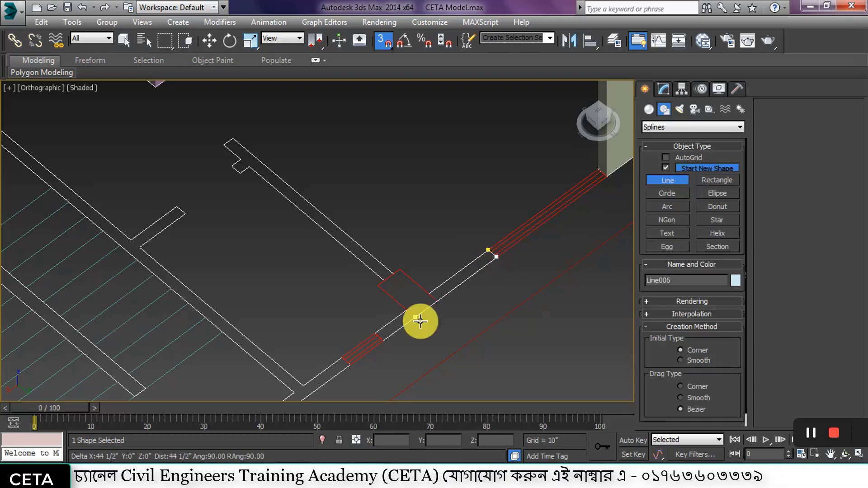
left_click(374, 330)
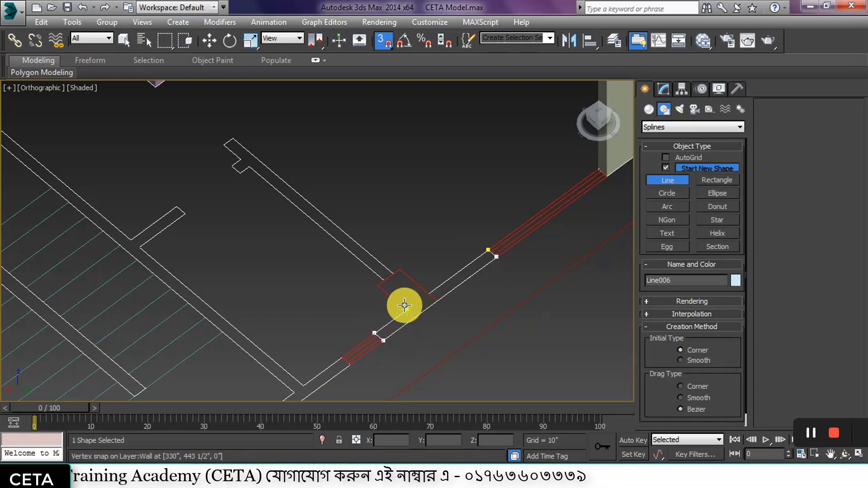
left_click(403, 306)
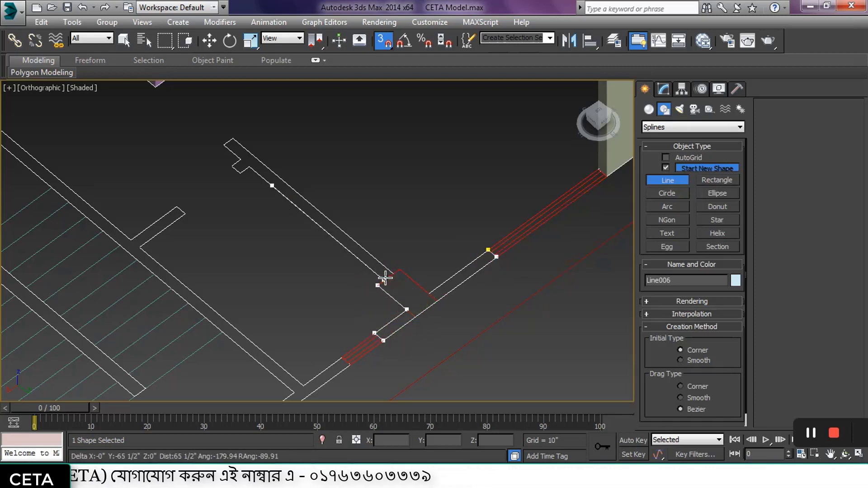
left_click(385, 277)
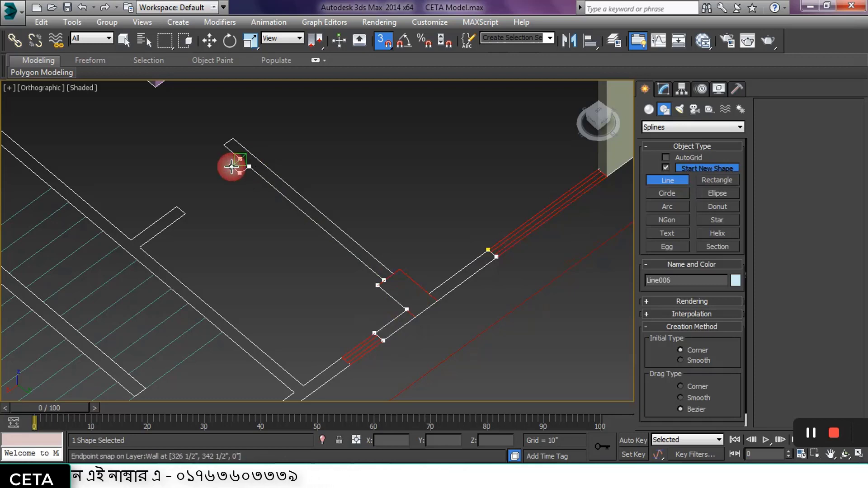
Add more outline corners, then remove the misplaced points and abandon the unfinished outline
left_click(240, 159)
left_click(233, 137)
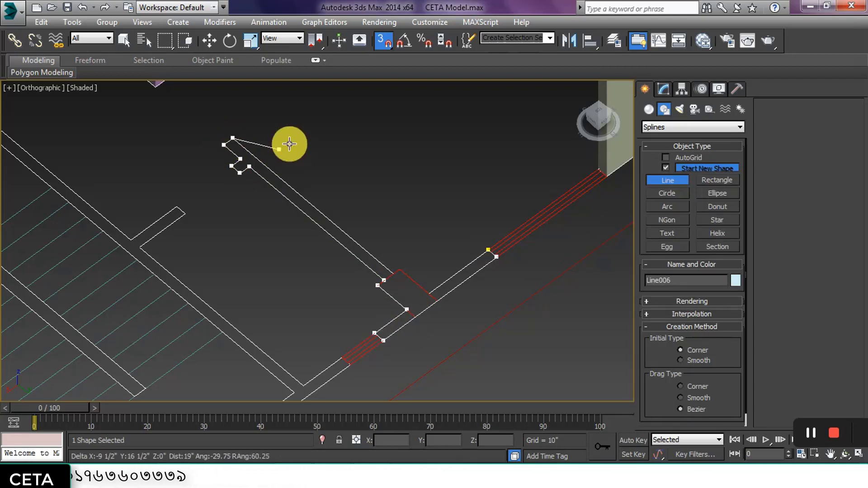
left_click(397, 214)
left_click(394, 229)
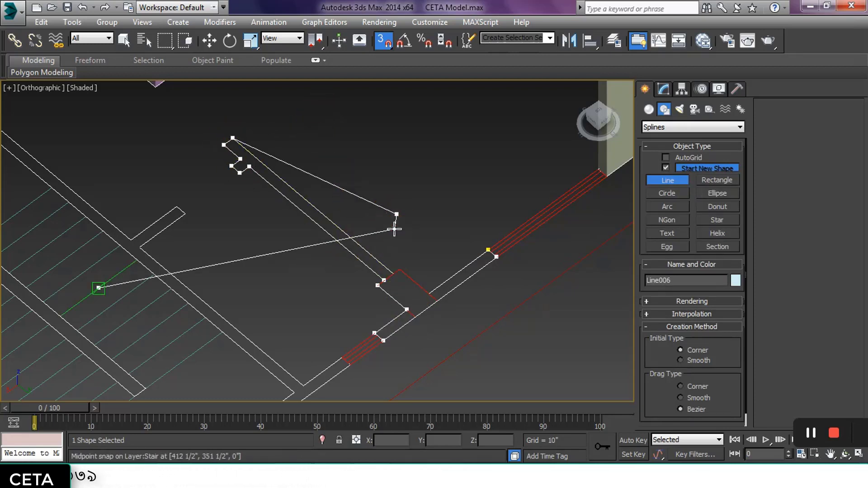
left_click(288, 272)
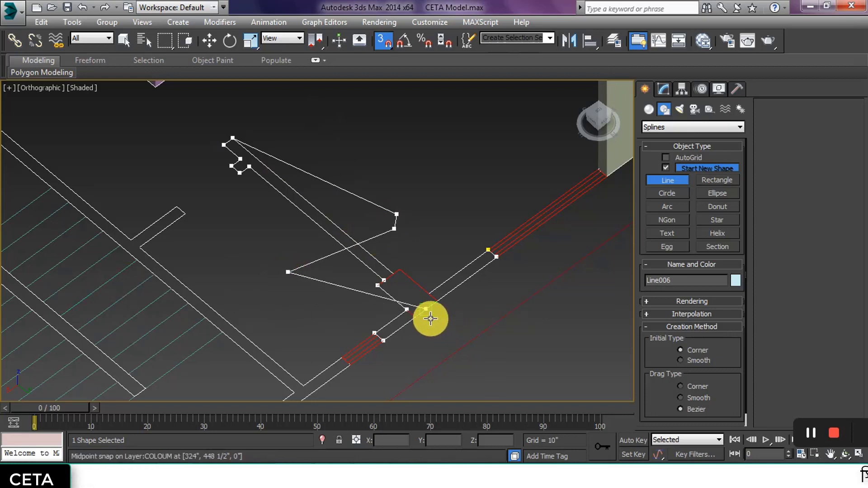
key("BackSpace")
key("BackSpace")
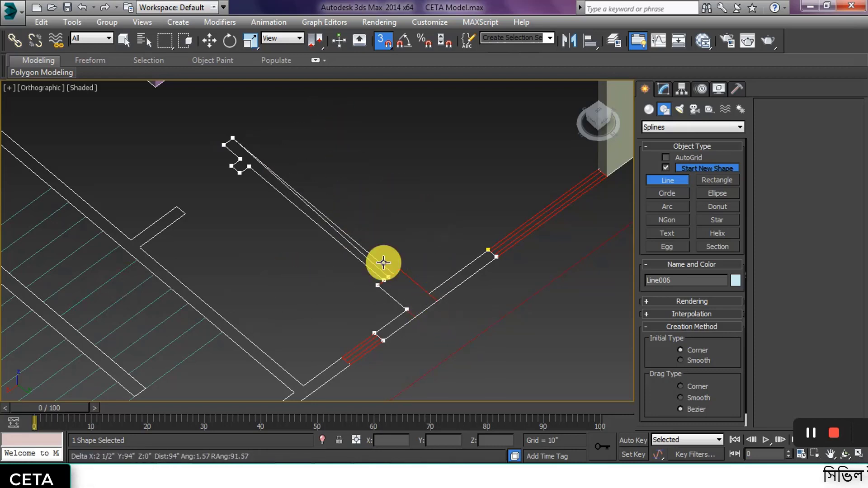
right_click(396, 275)
Trace a fresh closed outline of the wall piece and extrude it 114 inches
left_click(396, 275)
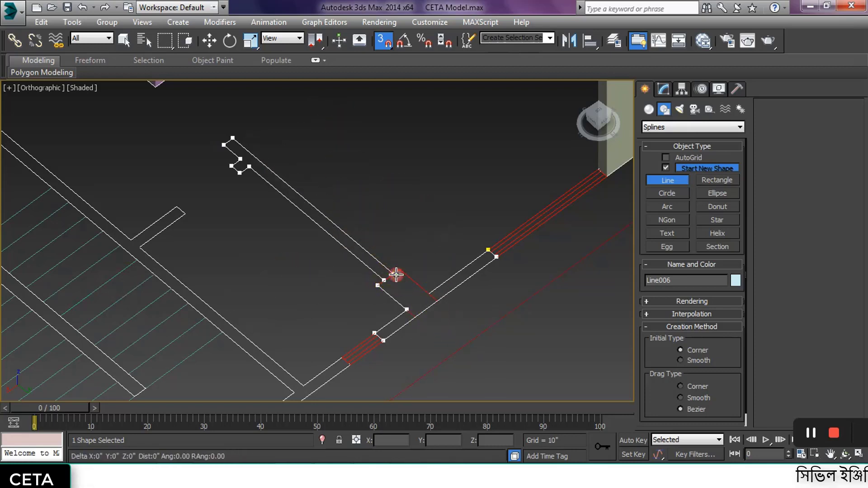
left_click(428, 293)
left_click(489, 249)
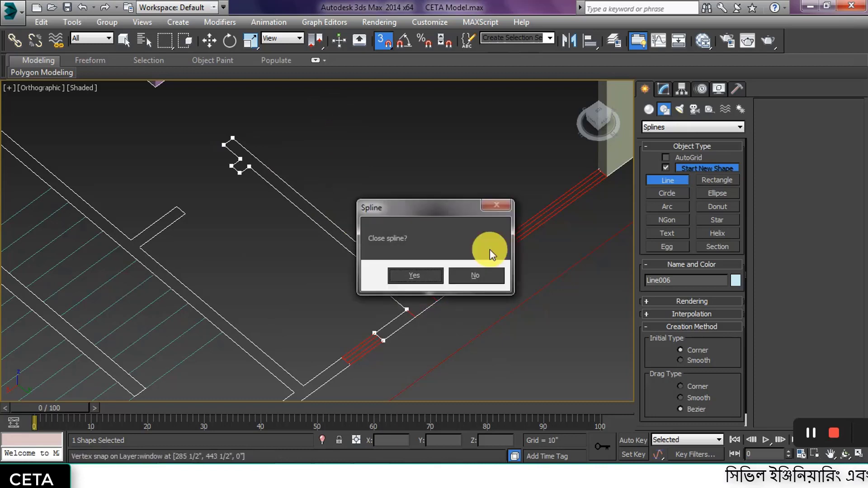
left_click(423, 268)
left_click(665, 89)
left_click(665, 142)
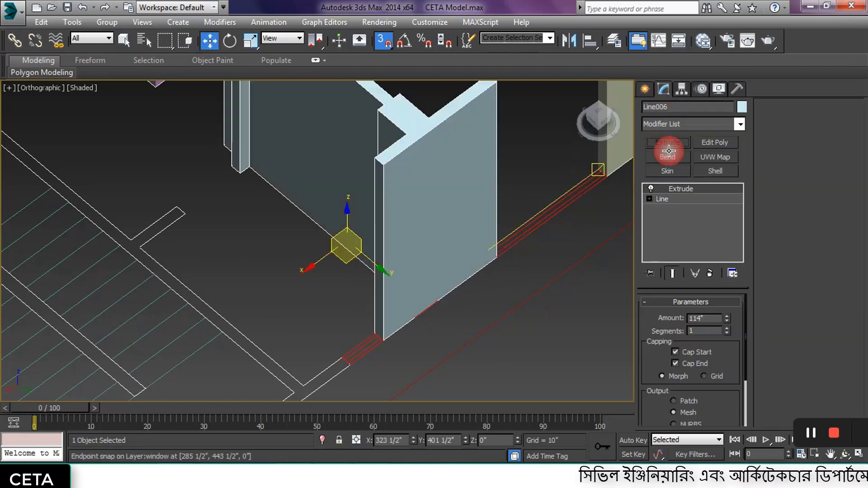
scroll(359, 296, "down", 2)
scroll(362, 294, "down", 2)
scroll(366, 292, "down", 2)
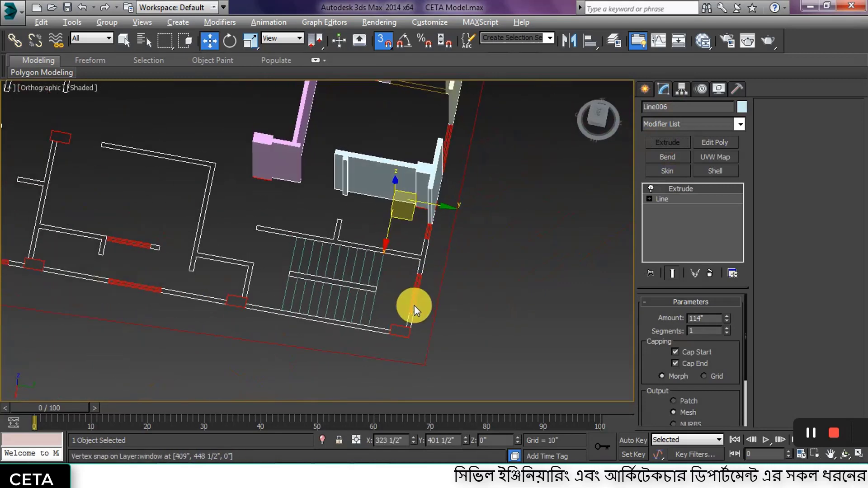
scroll(369, 288, "down", 2)
Trace a closed line outline (Line007) around the wall section between the stairs and the window
scroll(369, 289, "down", 1)
left_click(438, 289)
middle_click_drag(384, 262, 449, 281)
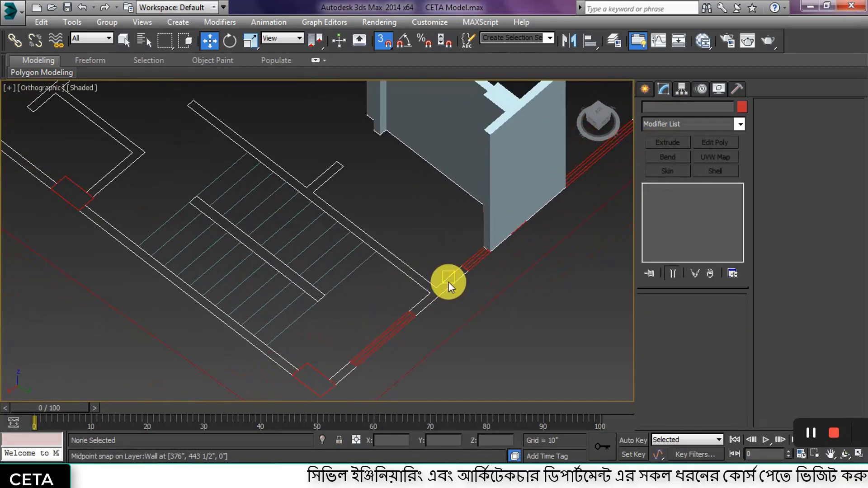
left_click(646, 88)
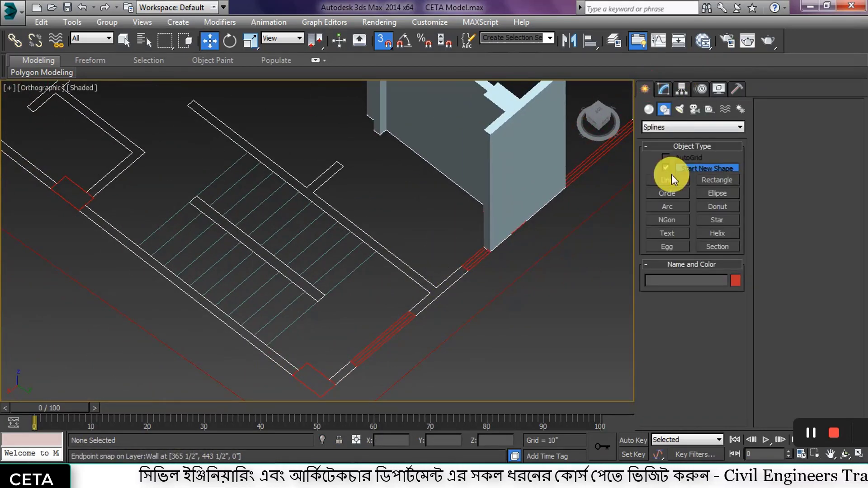
left_click(674, 181)
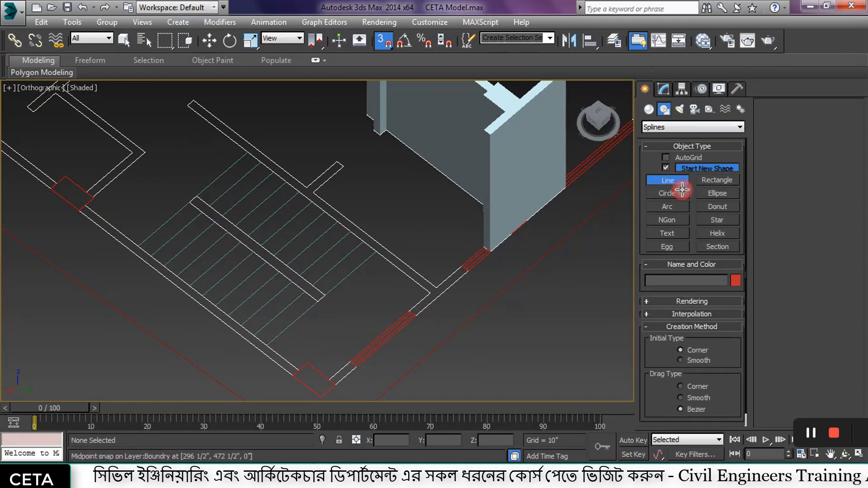
left_click(431, 296)
left_click(188, 109)
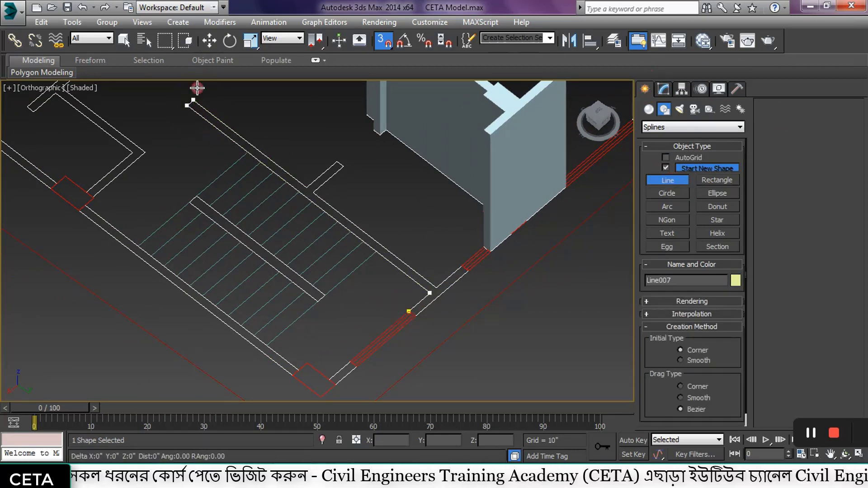
left_click(334, 157)
left_click(314, 191)
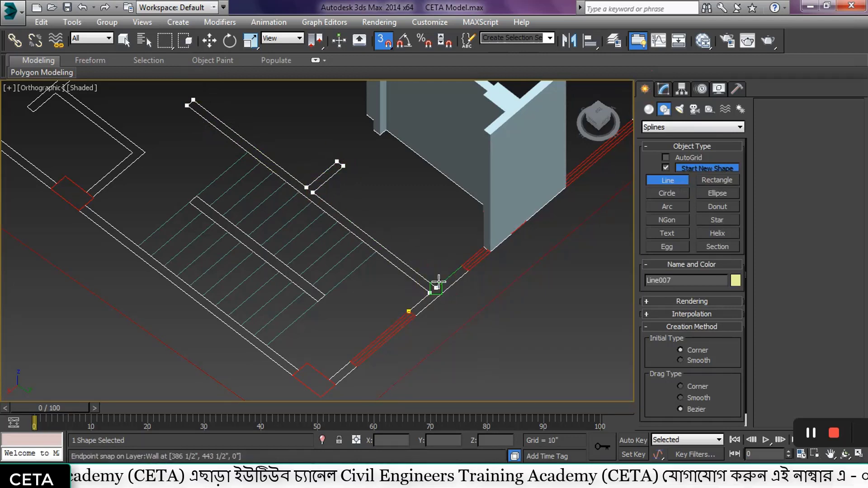
left_click(461, 266)
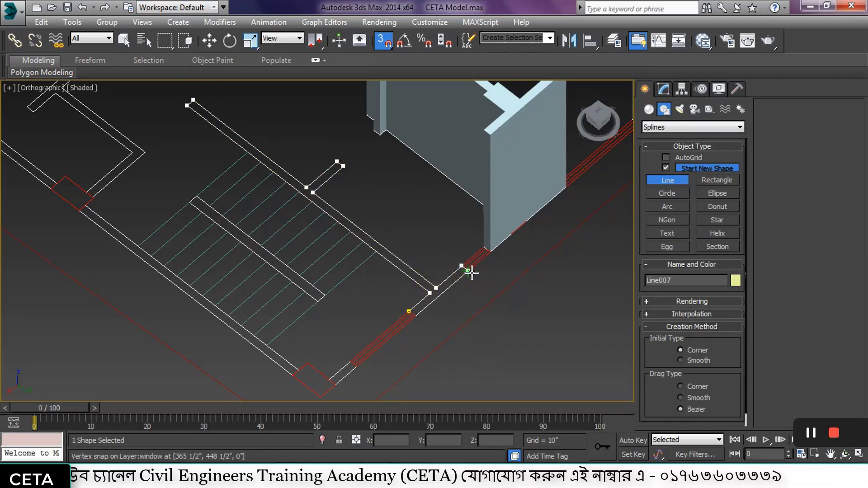
left_click(471, 272)
left_click(415, 317)
scroll(417, 317, "up", 5)
left_click(366, 281)
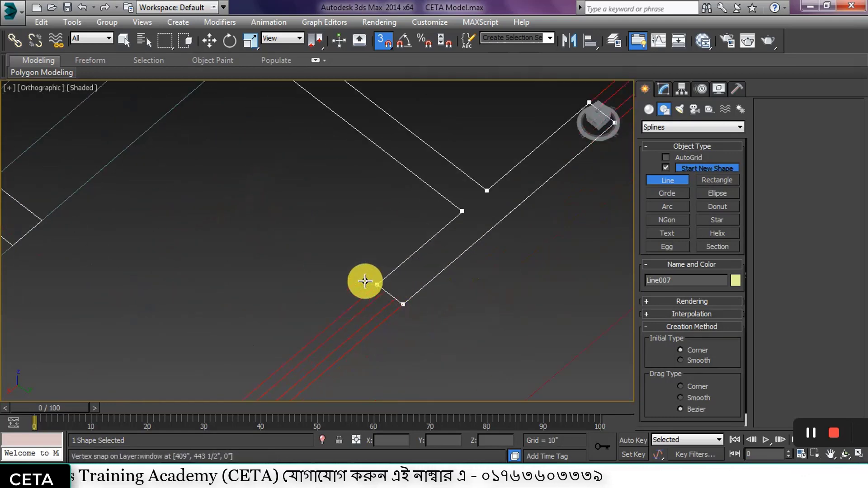
left_click(374, 285)
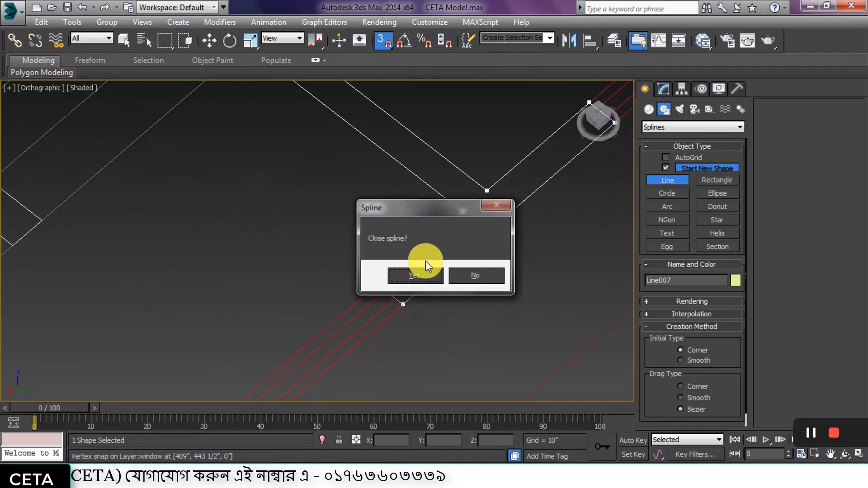
left_click(425, 283)
Extrude Line007 to 114 inches to form the wall piece
left_click(664, 89)
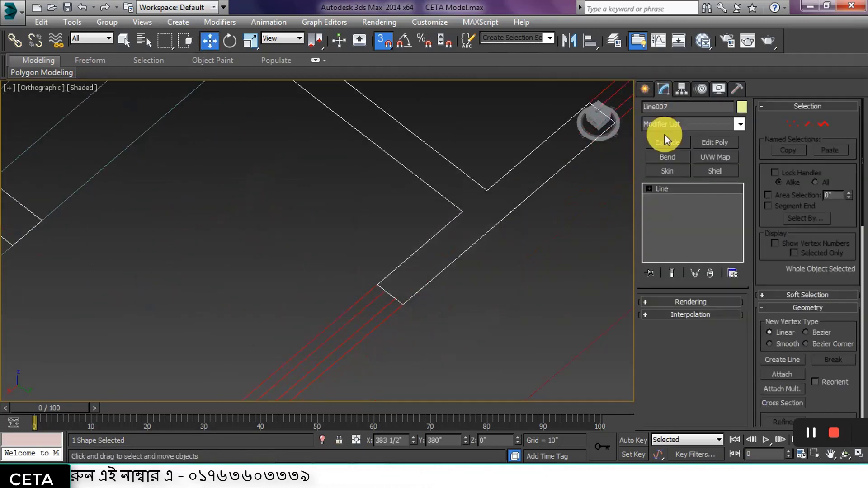
left_click(664, 141)
scroll(565, 308, "down", 1)
scroll(508, 325, "down", 2)
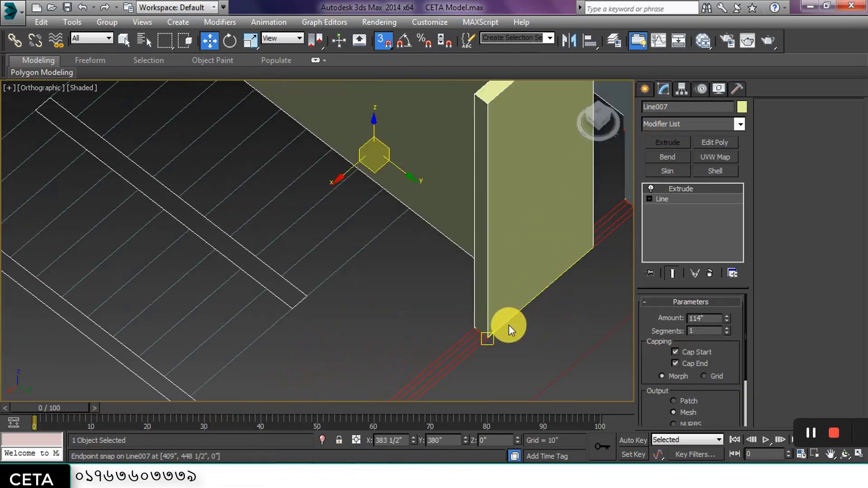
scroll(480, 310, "down", 3)
scroll(463, 337, "up", 4)
scroll(457, 317, "up", 2)
Trace a closed line outline (Line008) around the corner wall at the column
scroll(450, 296, "up", 2)
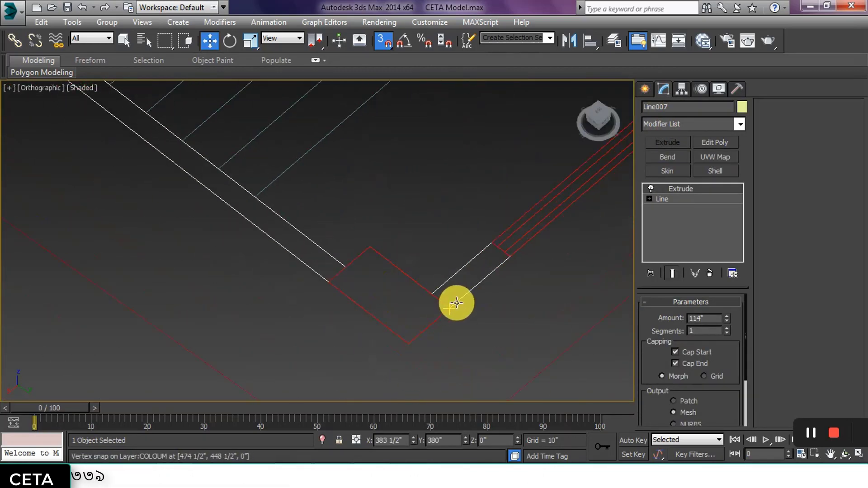
left_click(650, 91)
left_click(668, 180)
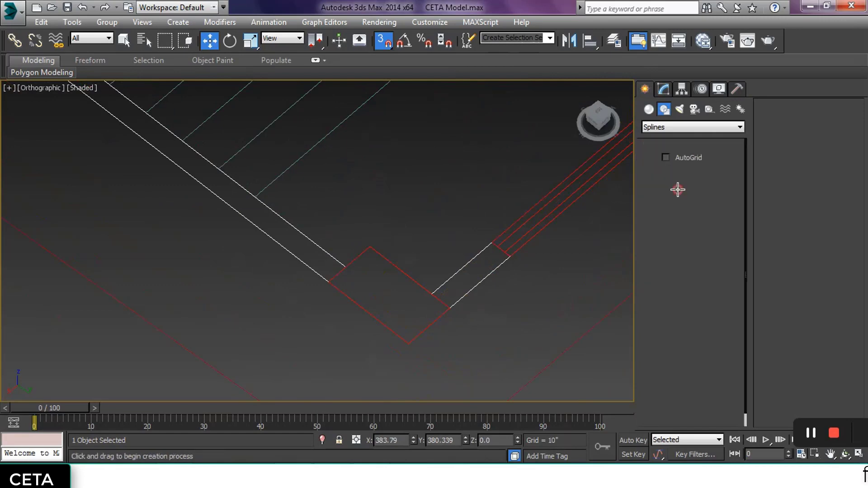
left_click(408, 343)
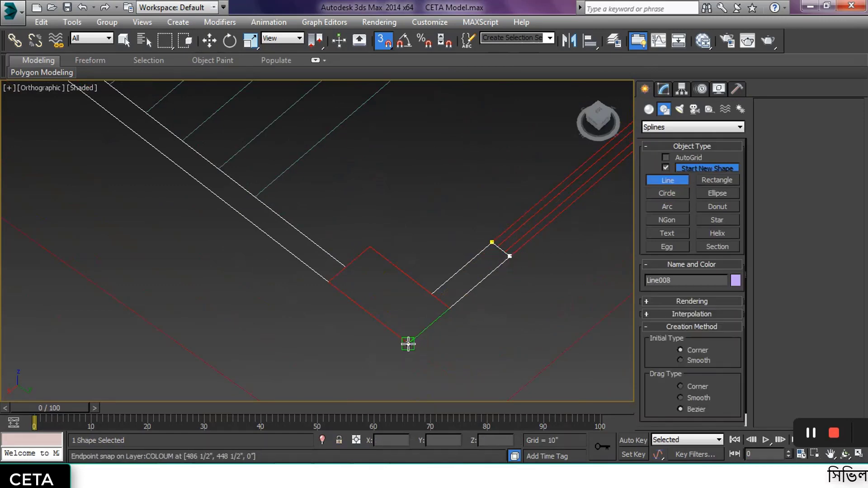
scroll(457, 330, "down", 3)
scroll(300, 235, "down", 2)
scroll(263, 199, "up", 2)
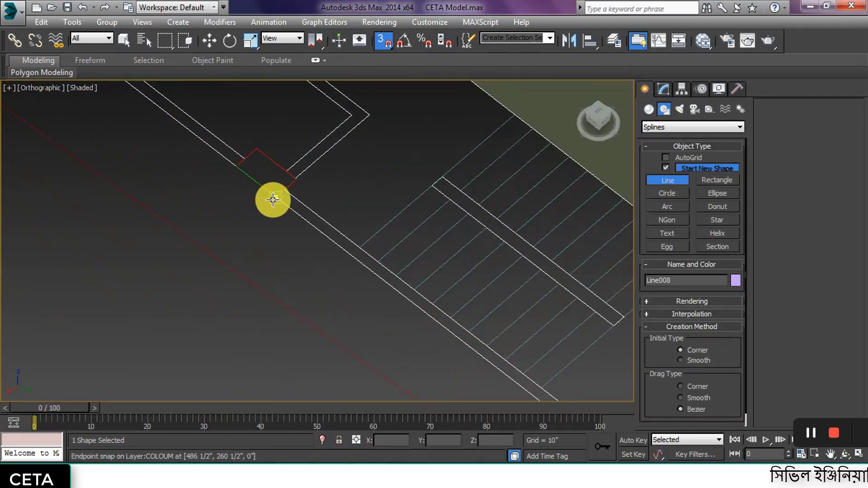
middle_click_drag(466, 326, 277, 219)
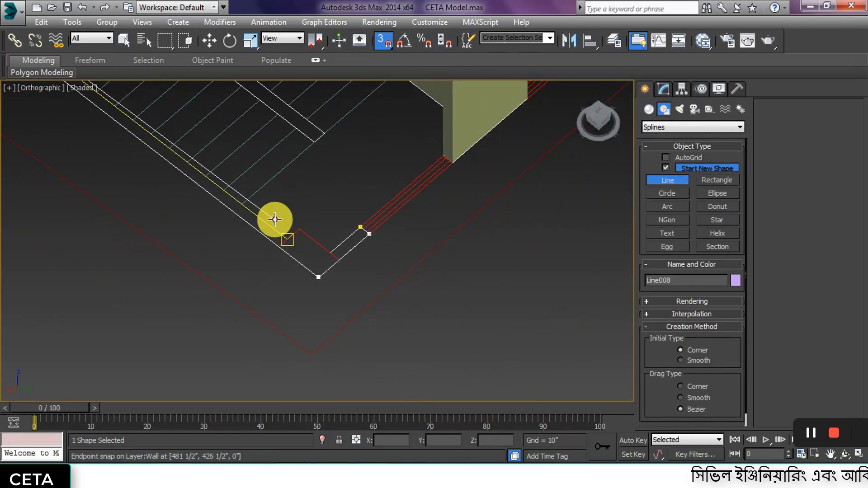
scroll(277, 230, "up", 3)
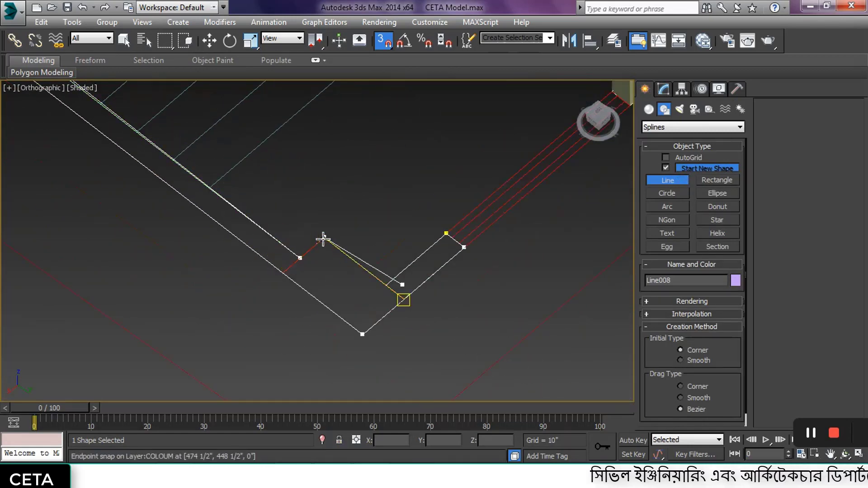
left_click(442, 231)
left_click(437, 274)
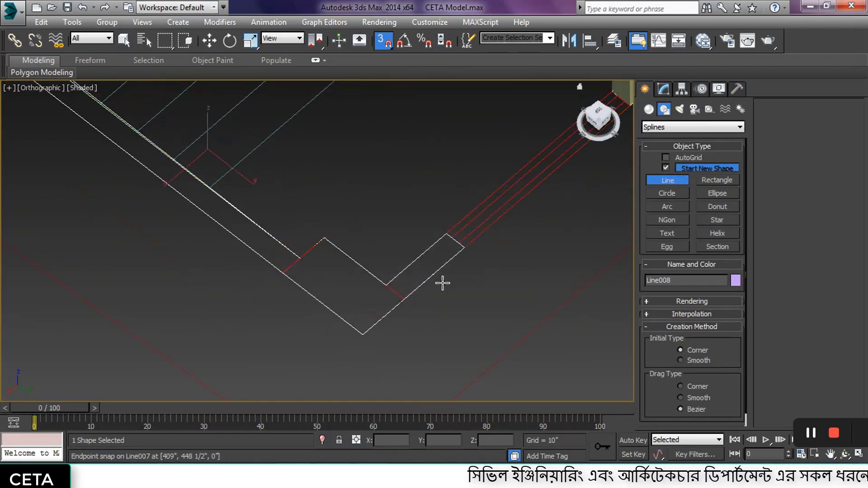
Extrude Line008 to 114 inches, then deselect and orbit to view the whole plan
left_click(662, 91)
left_click(655, 142)
left_click(468, 275)
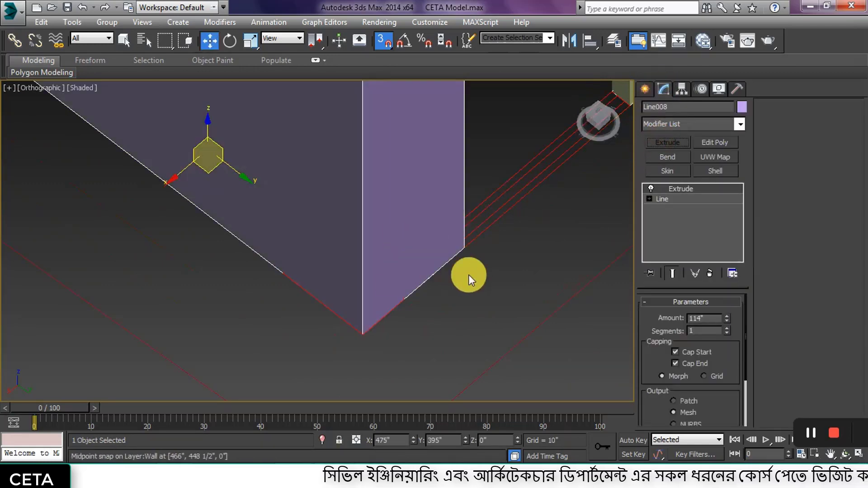
scroll(488, 311, "down", 3)
scroll(500, 287, "down", 2)
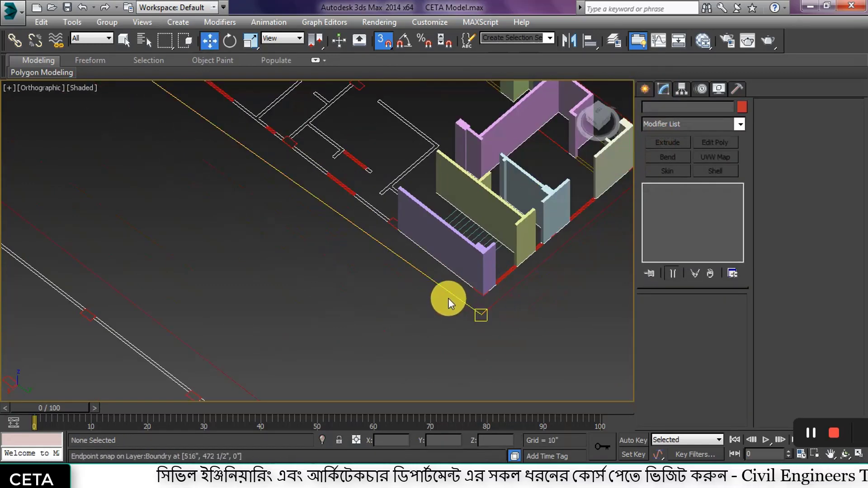
mouse_move(475, 306)
middle_mouse_down("alt")
mouse_move(588, 308)
mouse_move(420, 324)
mouse_move(411, 292)
middle_mouse_up("alt")
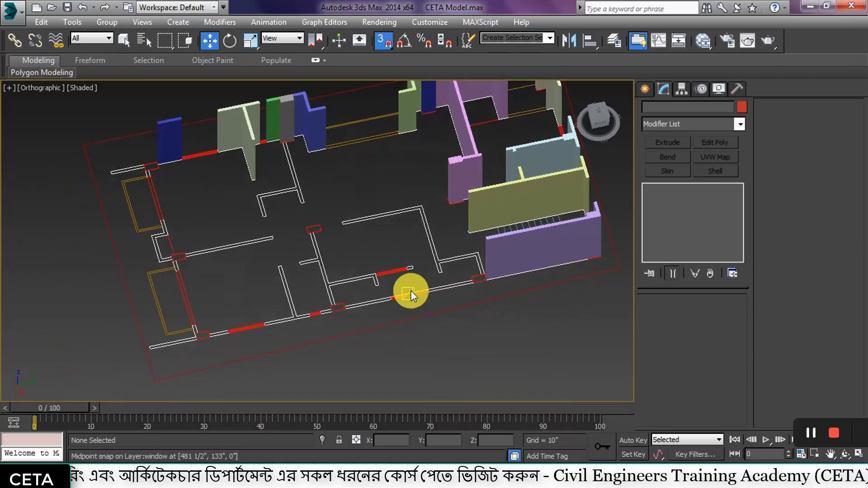
scroll(411, 291, "up", 2)
scroll(446, 290, "up", 2)
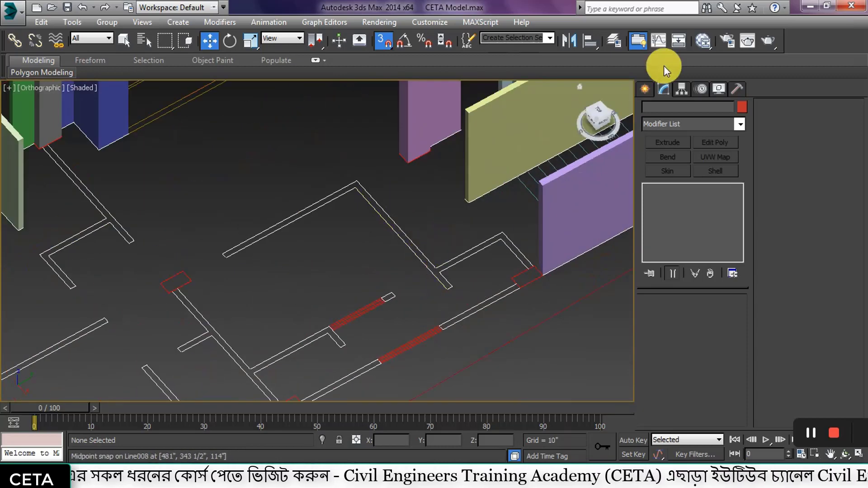
Start a new line outline (Line009) at the wall end and place its first points
left_click(649, 87)
left_click(668, 181)
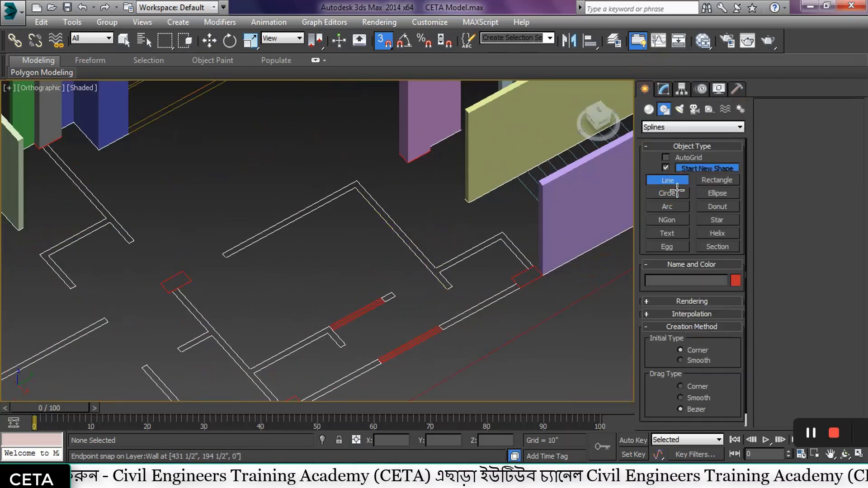
scroll(271, 255, "up", 2)
scroll(227, 246, "up", 2)
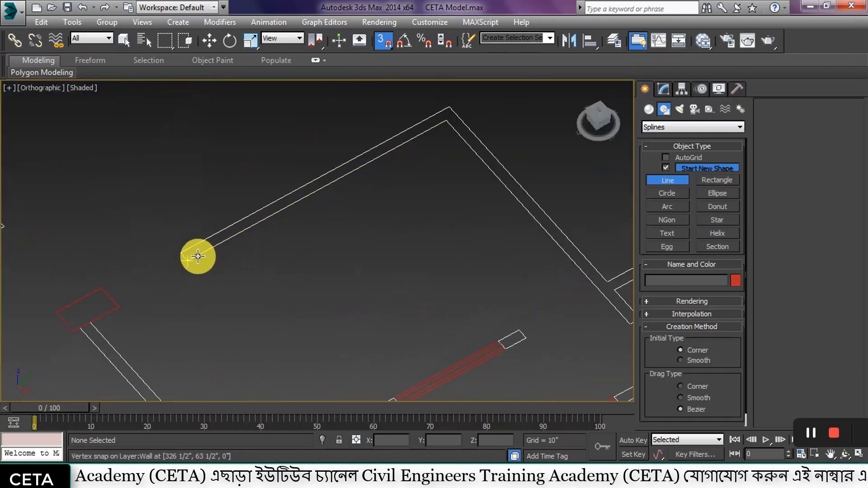
left_click(180, 253)
left_click(464, 100)
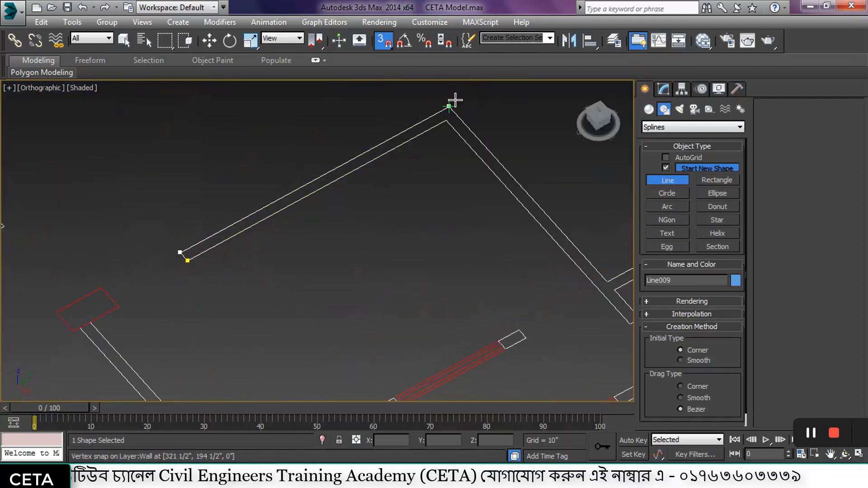
middle_click_drag(506, 188, 348, 116)
left_click(450, 204)
middle_click_drag(517, 202, 418, 209)
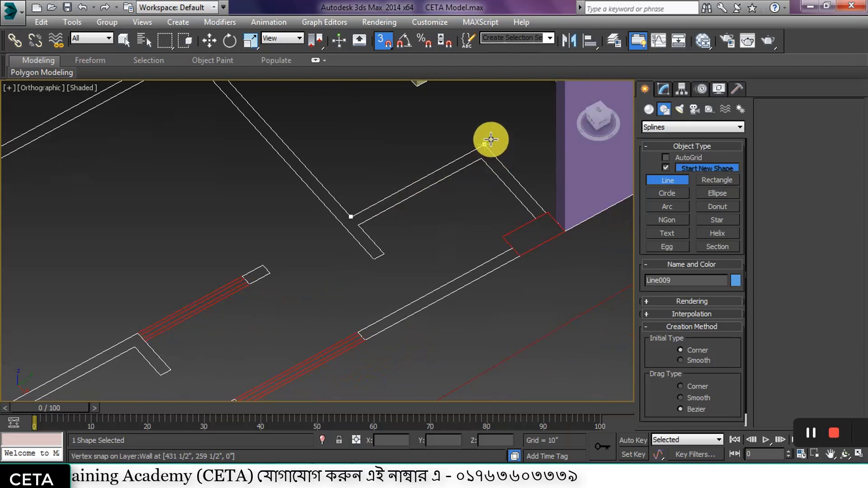
left_click(547, 197)
Continue the Line009 outline around the inner and outer wall corners
scroll(545, 203, "up", 3)
scroll(556, 210, "up", 3)
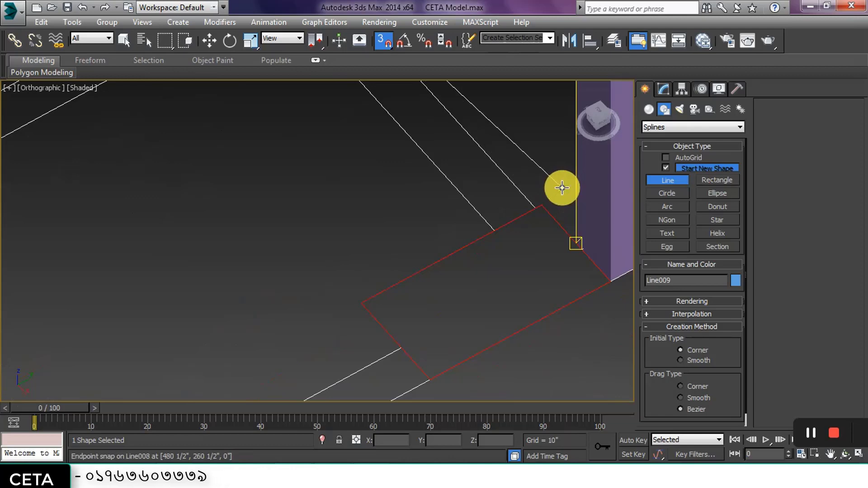
right_click(565, 184)
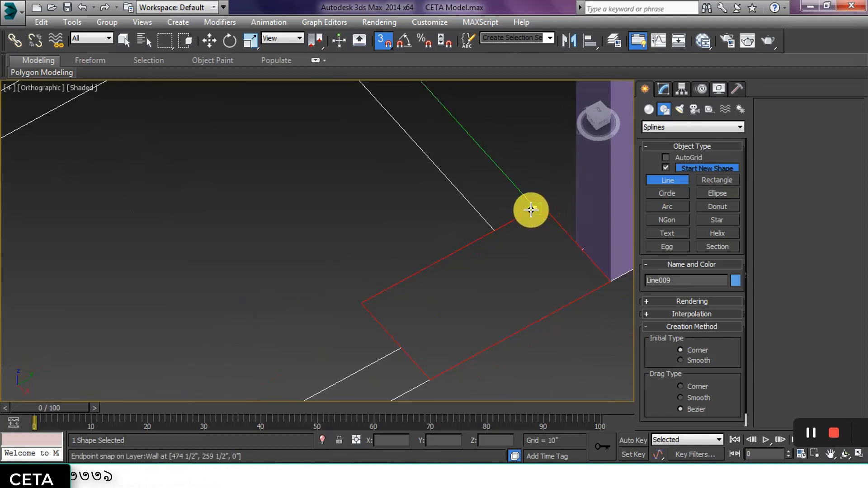
left_click(530, 209)
scroll(455, 225, "down", 3)
scroll(401, 176, "up", 4)
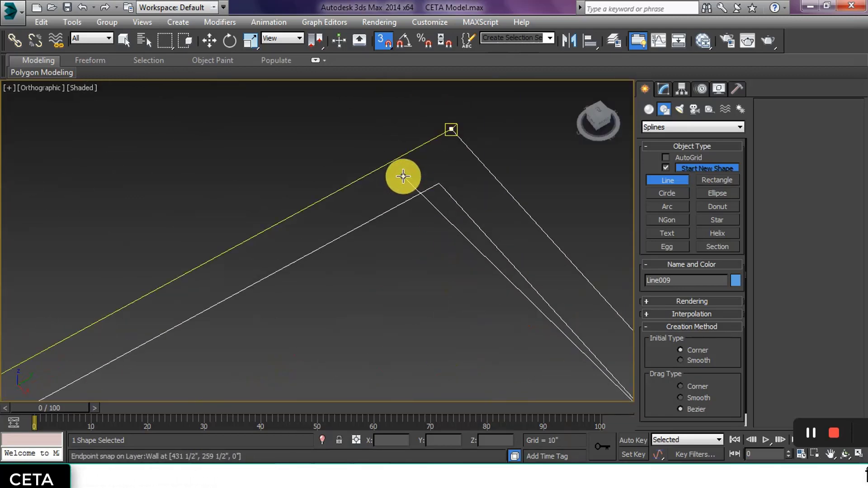
left_click(437, 185)
scroll(436, 186, "down", 3)
scroll(305, 253, "up", 2)
scroll(351, 254, "up", 2)
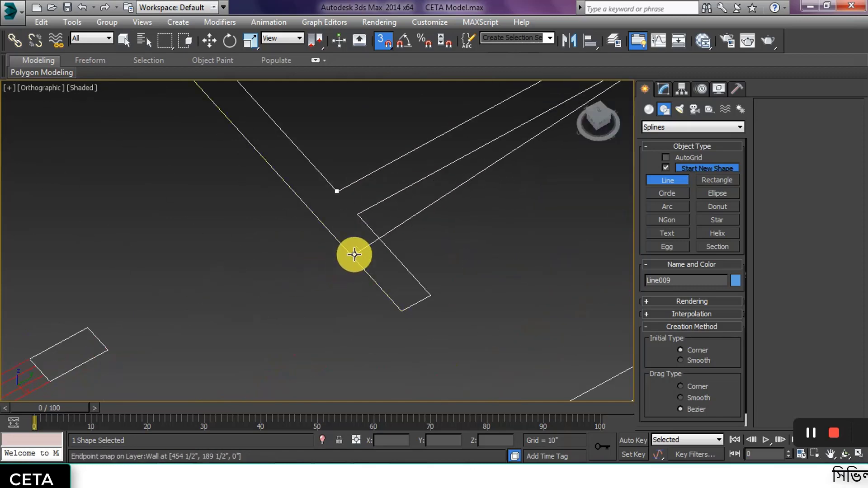
left_click(369, 209)
left_click(400, 311)
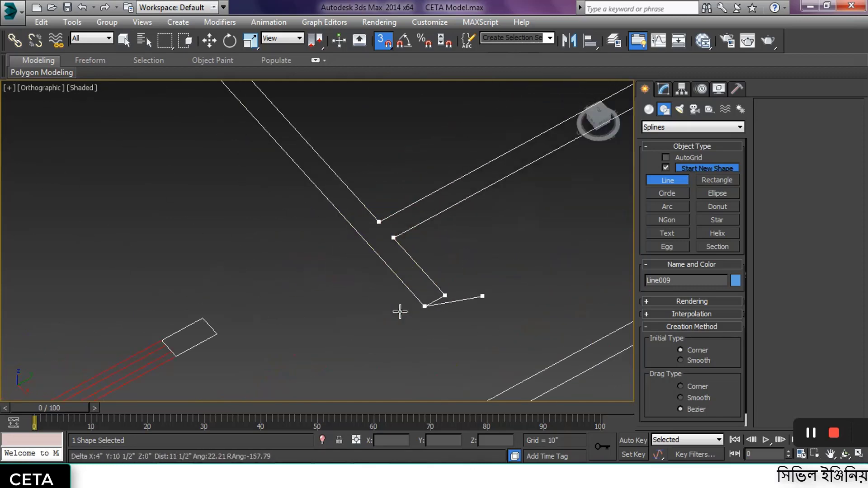
scroll(399, 310, "down", 2)
scroll(389, 257, "down", 2)
scroll(346, 151, "up", 4)
left_click(346, 151)
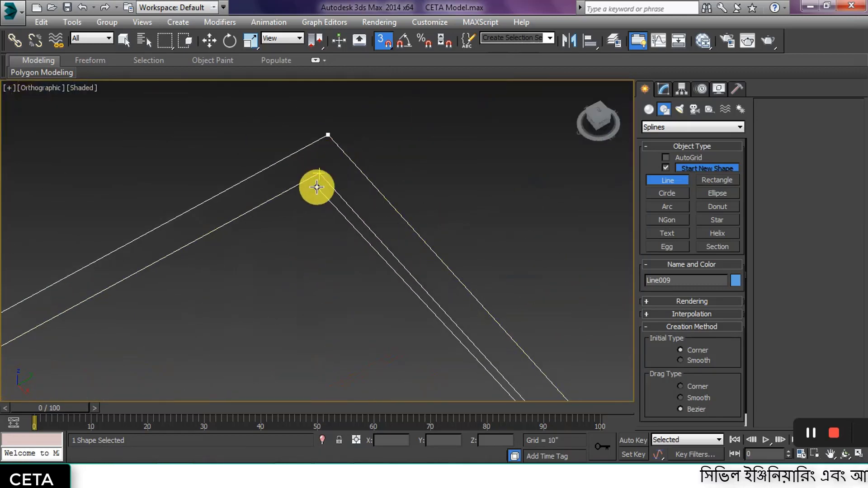
right_click(316, 188)
left_click(320, 175)
Close Line009 at its starting point and bring up the Modify panel
scroll(310, 244, "down", 2)
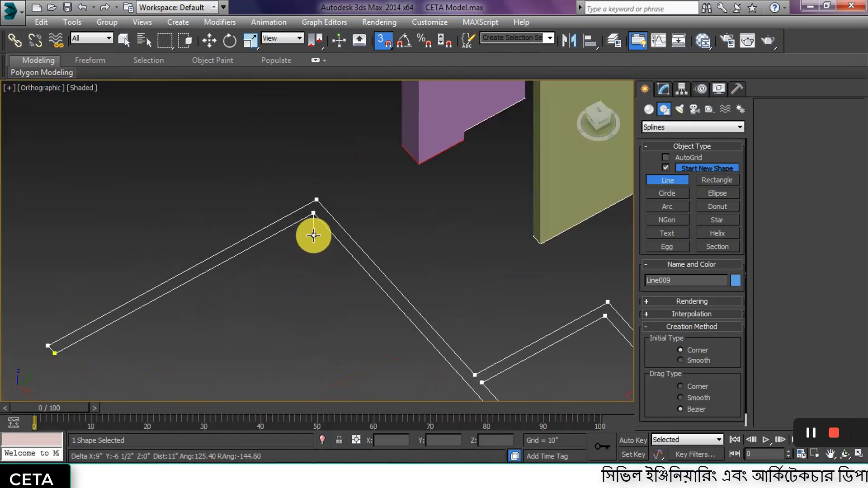
scroll(311, 244, "down", 2)
scroll(216, 300, "up", 4)
scroll(301, 263, "up", 2)
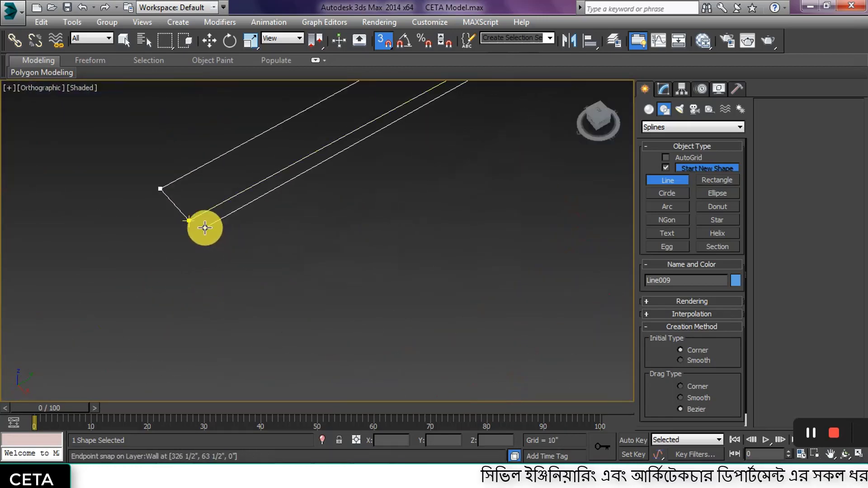
left_click(189, 221)
left_click(429, 283)
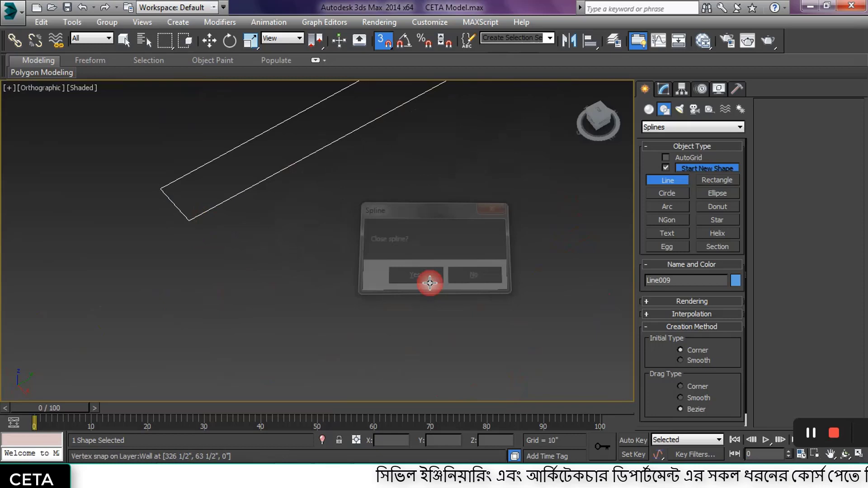
left_click(664, 90)
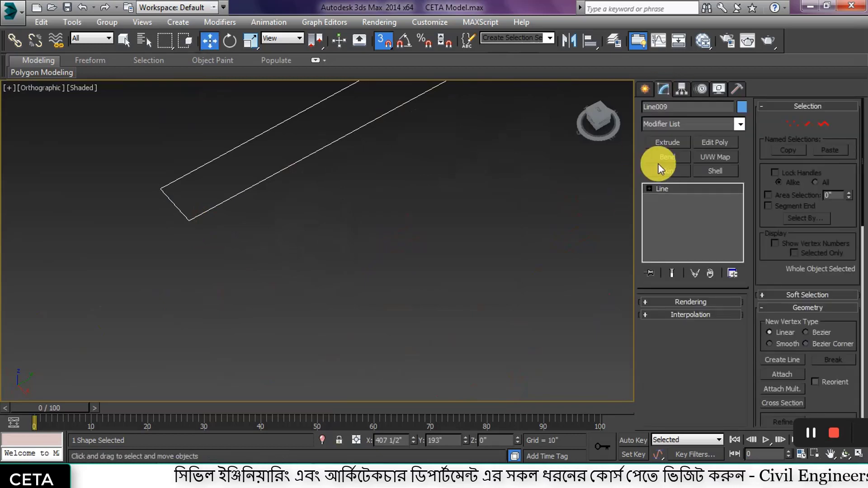
Apply a 114-inch Extrude to Line009, inspect the new wall, and deselect it
left_click(668, 142)
mouse_move(330, 293)
middle_mouse_down()
mouse_move(328, 279)
mouse_move(345, 278)
middle_mouse_up()
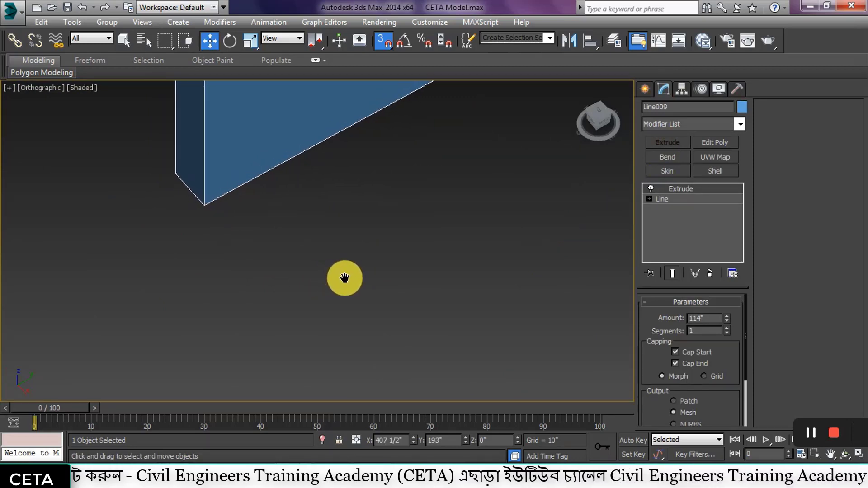
mouse_move(344, 278)
middle_mouse_down()
mouse_move(304, 300)
mouse_move(331, 291)
mouse_move(368, 366)
mouse_move(316, 312)
mouse_move(331, 273)
middle_mouse_up()
scroll(332, 273, "down", 5)
left_click(383, 271)
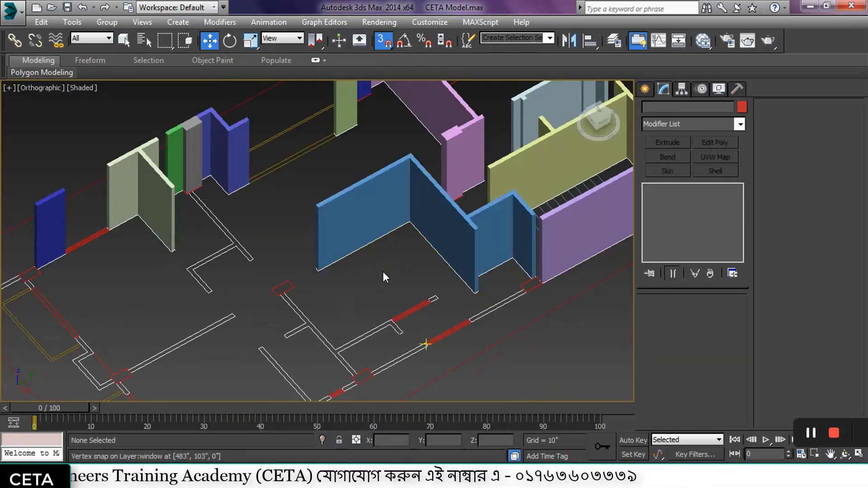
scroll(455, 277, "up", 3)
scroll(445, 280, "up", 3)
Draw a pink 10×5-inch box column, 114 inches tall, at the wall-line end
left_click(646, 88)
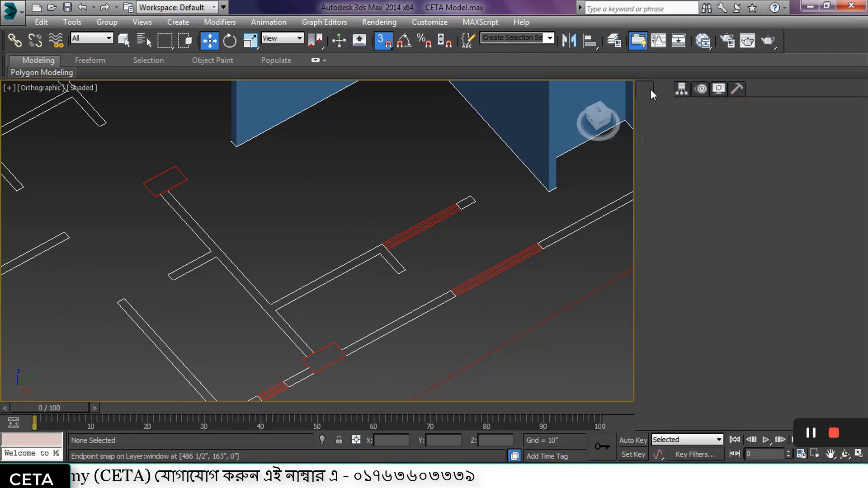
left_click(664, 109)
left_click(649, 109)
left_click(667, 170)
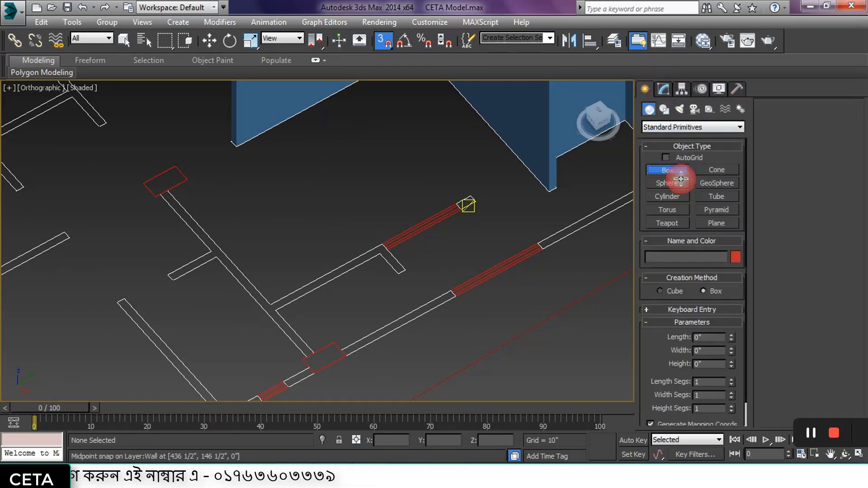
middle_click_drag(485, 189, 444, 236)
scroll(444, 235, "up", 2)
scroll(444, 235, "up", 1)
left_click_drag(400, 236, 377, 287)
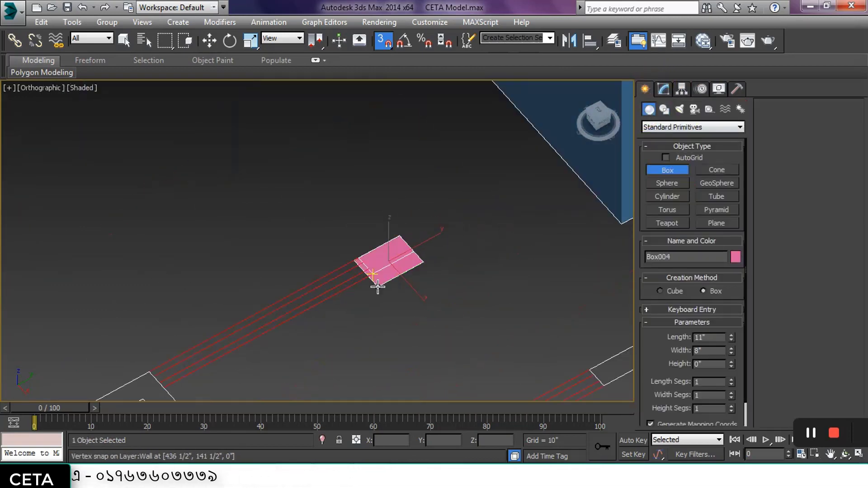
scroll(382, 277, "down", 3)
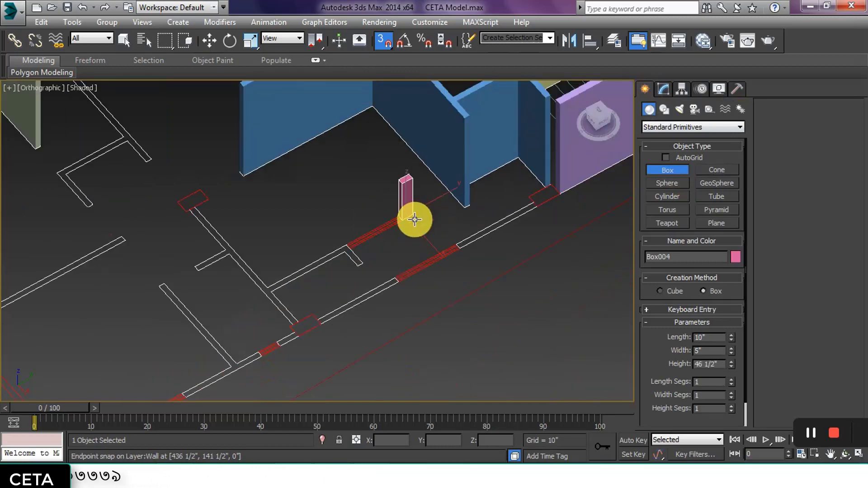
left_click(469, 117)
Draw a yellow 22×12-inch column, 114 inches tall, at the other wall end
scroll(523, 193, "up", 2)
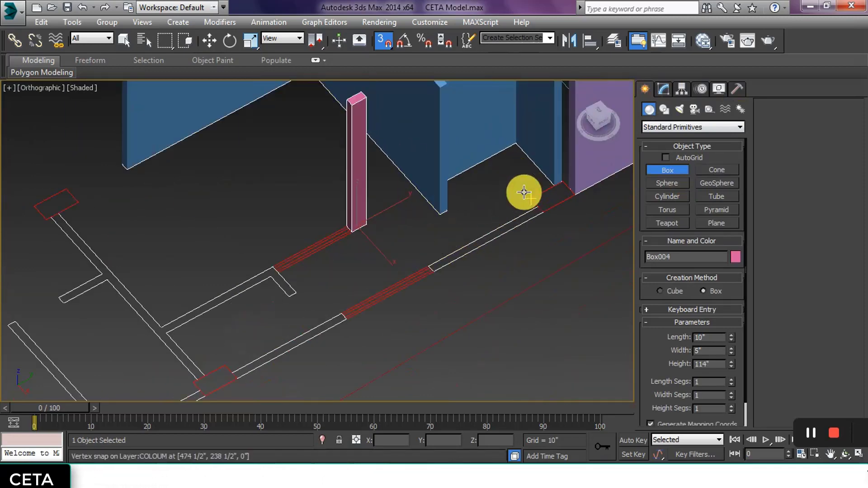
scroll(569, 181, "up", 2)
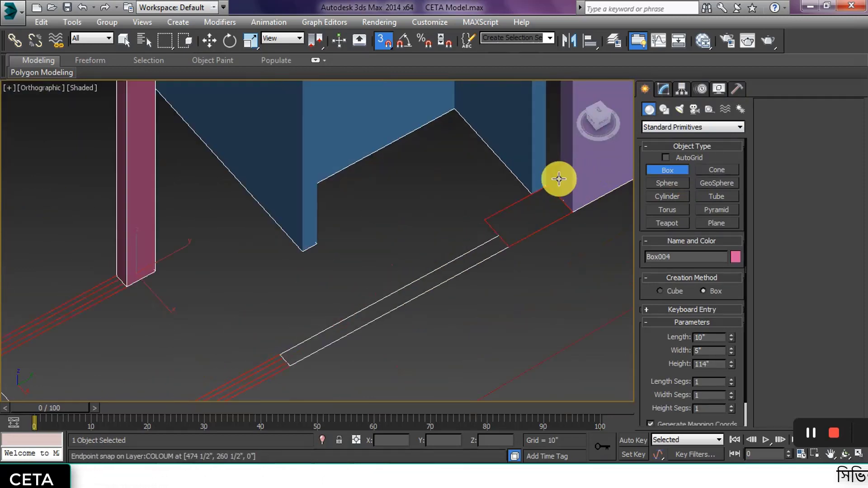
left_click_drag(548, 185, 517, 248)
scroll(517, 248, "down", 3)
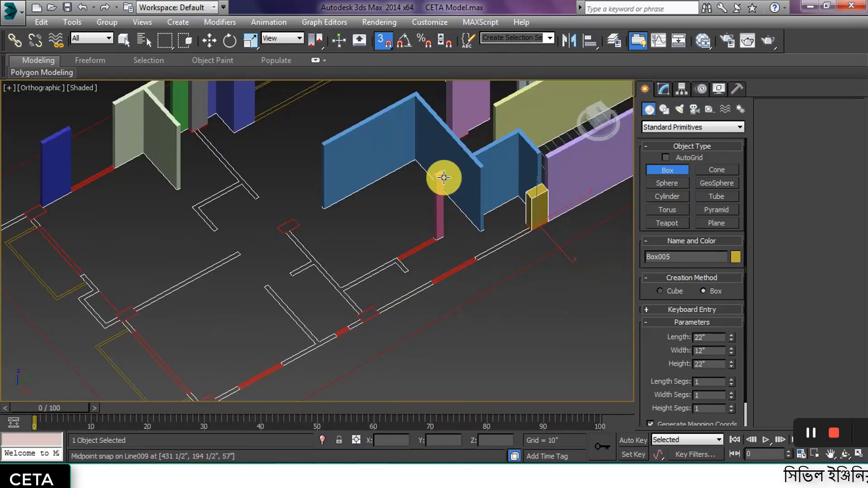
left_click(472, 167)
mouse_move(417, 280)
middle_mouse_down("alt")
mouse_move(429, 273)
mouse_move(357, 222)
mouse_move(354, 200)
mouse_move(448, 209)
mouse_move(459, 250)
mouse_move(448, 271)
mouse_move(449, 256)
middle_mouse_up("alt")
scroll(491, 230, "up", 5)
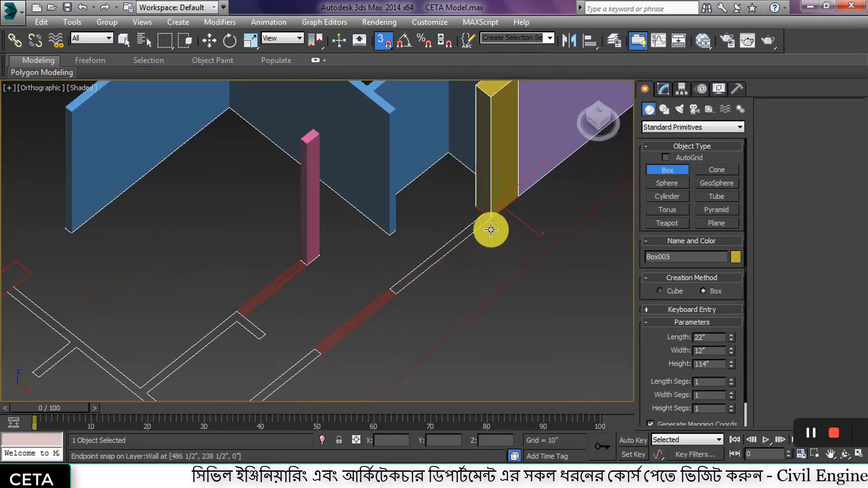
scroll(401, 294, "up", 3)
scroll(304, 358, "up", 2)
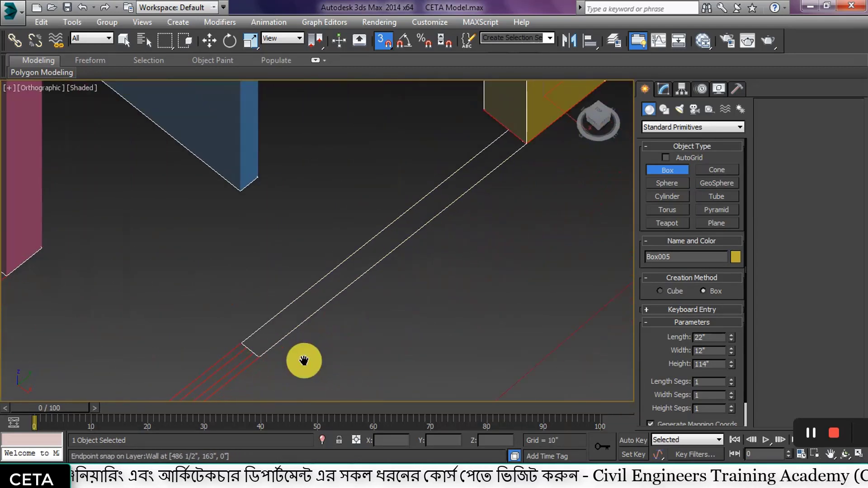
scroll(289, 359, "up", 1)
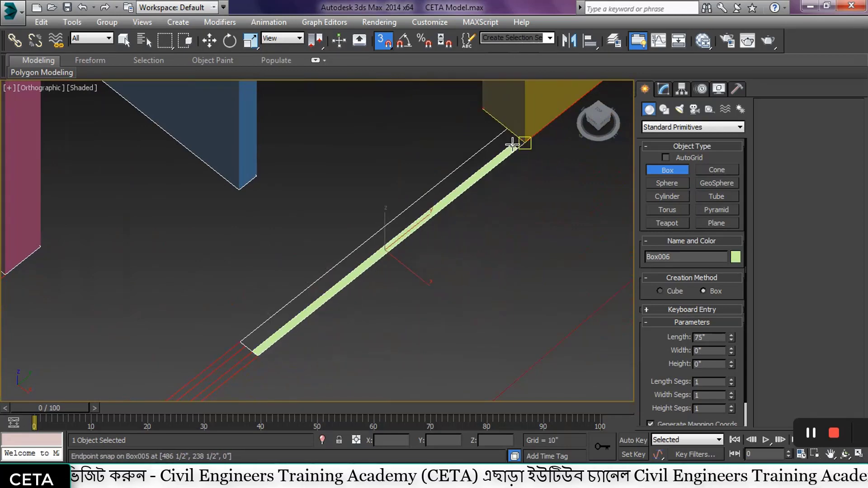
Try drawing a 75-inch, 114-inch-tall box along the corridor wall line, cancelling the retry
left_click_drag(305, 336, 508, 132)
scroll(508, 132, "down", 2)
left_click(482, 305)
scroll(481, 304, "down", 2)
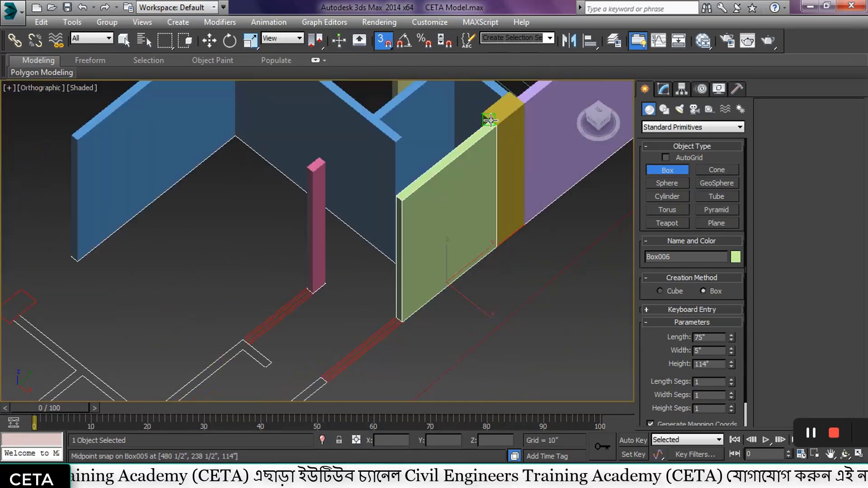
left_click(482, 223)
scroll(398, 304, "down", 2)
scroll(374, 254, "up", 2)
scroll(371, 289, "up", 2)
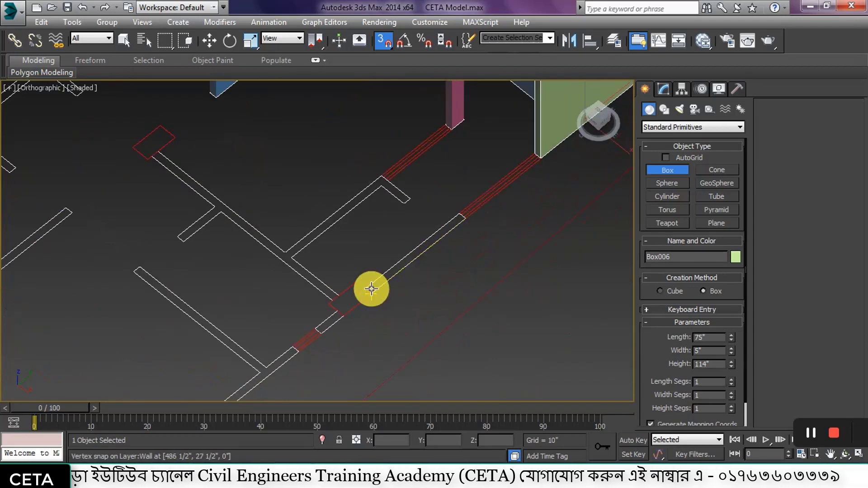
mouse_move(366, 296)
left_mouse_down()
mouse_move(402, 254)
mouse_move(454, 217)
left_mouse_up()
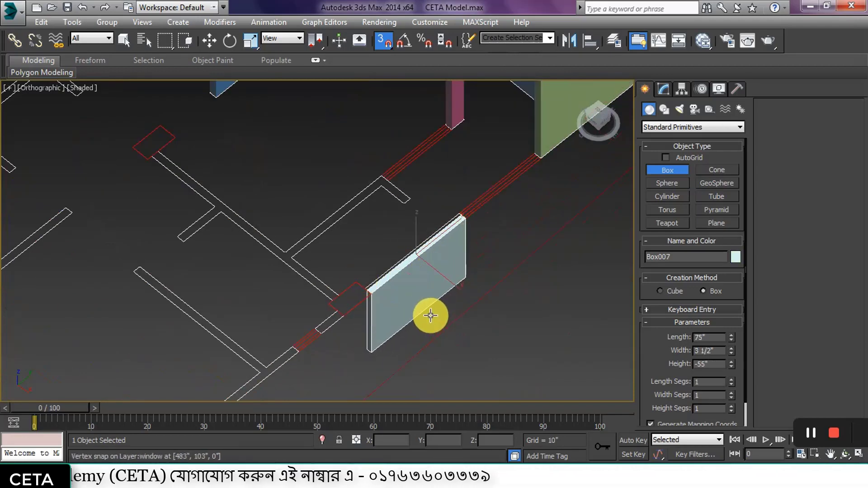
right_click(430, 313)
middle_click_drag(447, 229, 374, 256)
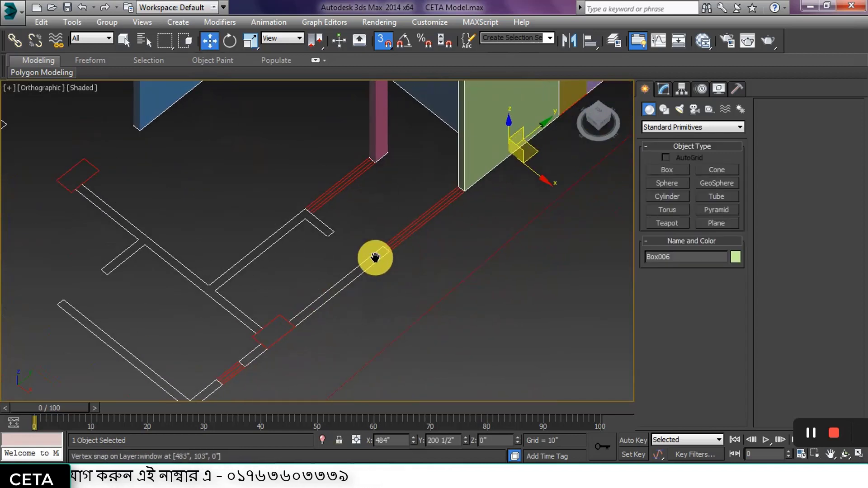
Draw the yellow 75×5-inch box (Box007) along the window line and raise it to 114 inches
left_click(672, 180)
left_click(303, 331)
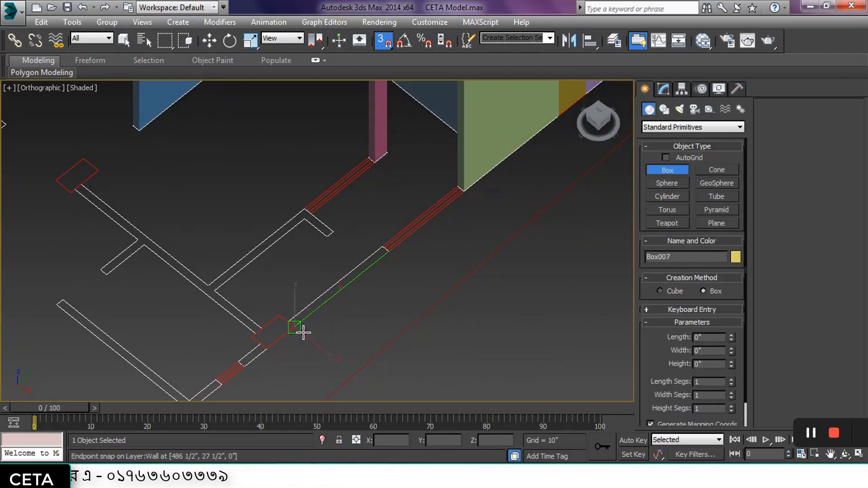
left_click_drag(343, 268, 372, 249)
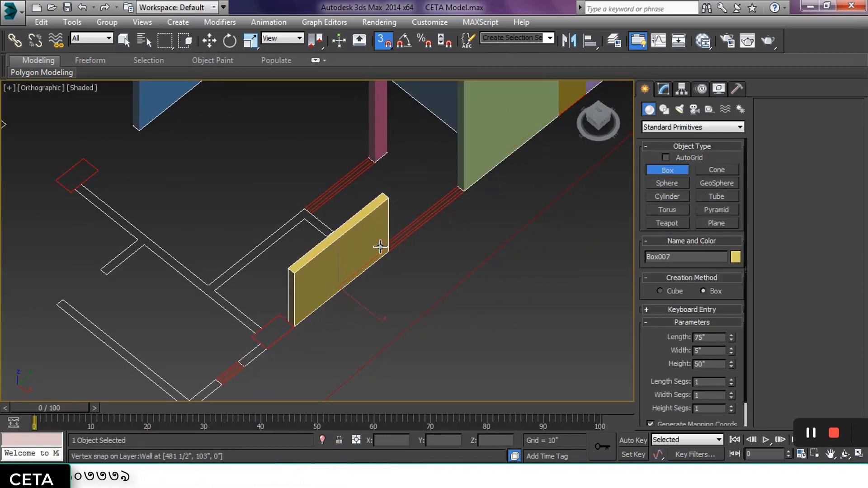
scroll(403, 189, "down", 3)
mouse_move(403, 188)
middle_mouse_down()
mouse_move(399, 237)
mouse_move(387, 213)
mouse_move(407, 211)
mouse_move(398, 275)
mouse_move(369, 316)
mouse_move(388, 330)
mouse_move(406, 261)
middle_mouse_up()
scroll(406, 261, "up", 5)
left_click_drag(402, 244, 391, 281)
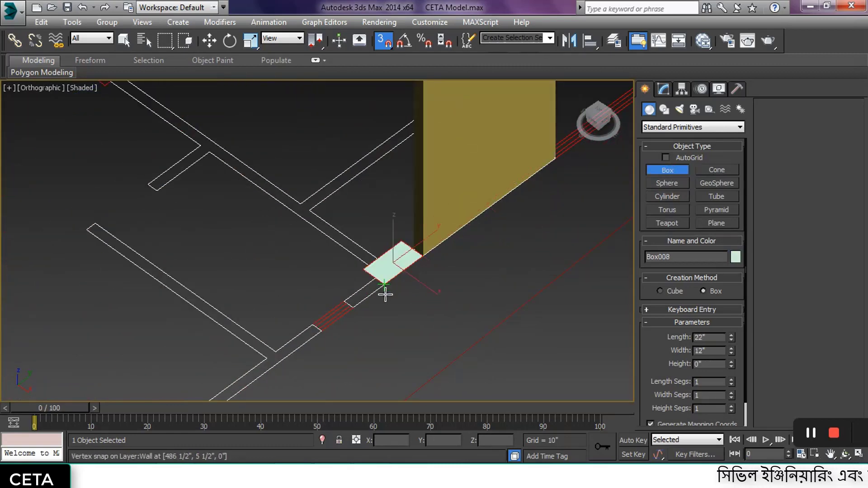
Finish Box008 as a 22×12×114-inch column, then add Box009 (17½×5×114 inches) beside it
scroll(385, 295, "down", 5)
left_click(436, 176)
scroll(420, 259, "up", 5)
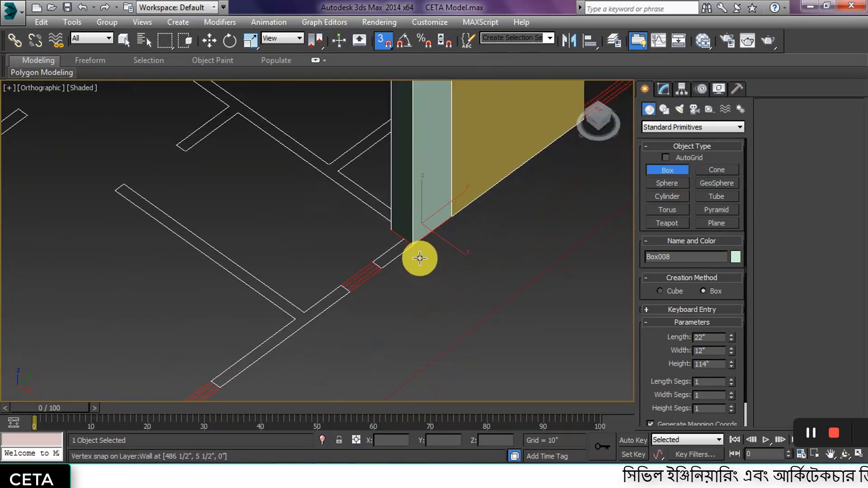
mouse_move(401, 240)
left_mouse_down()
mouse_move(391, 264)
mouse_move(413, 295)
left_mouse_up()
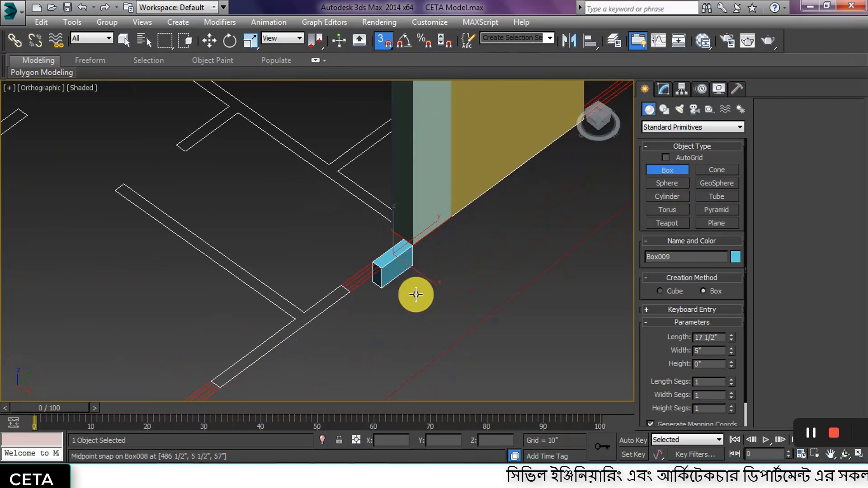
scroll(413, 294, "down", 5)
left_click(409, 219)
scroll(394, 294, "up", 5)
scroll(394, 293, "down", 2)
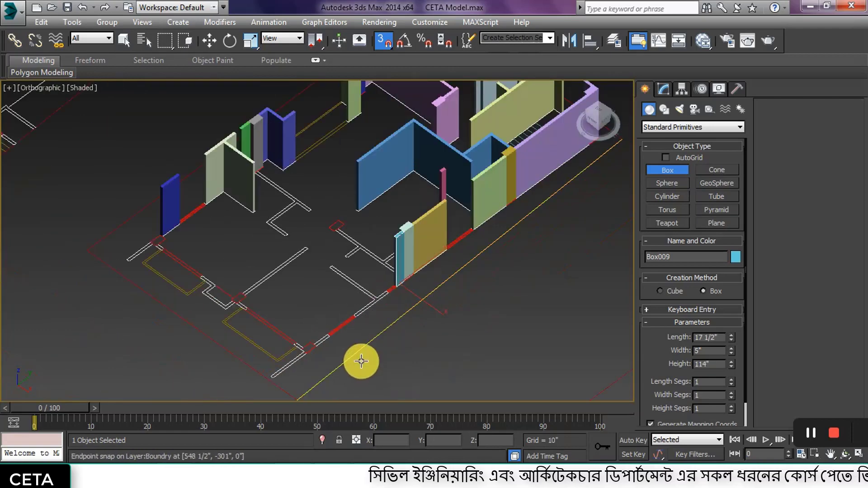
scroll(365, 357, "up", 2)
scroll(329, 375, "down", 1)
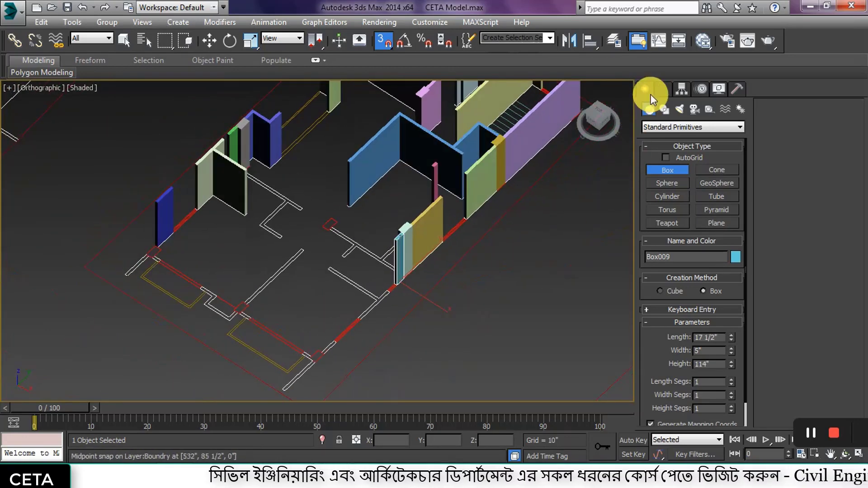
Draw Rectangle002, a 31"×5" rectangle, over the next wall outline
left_click(664, 88)
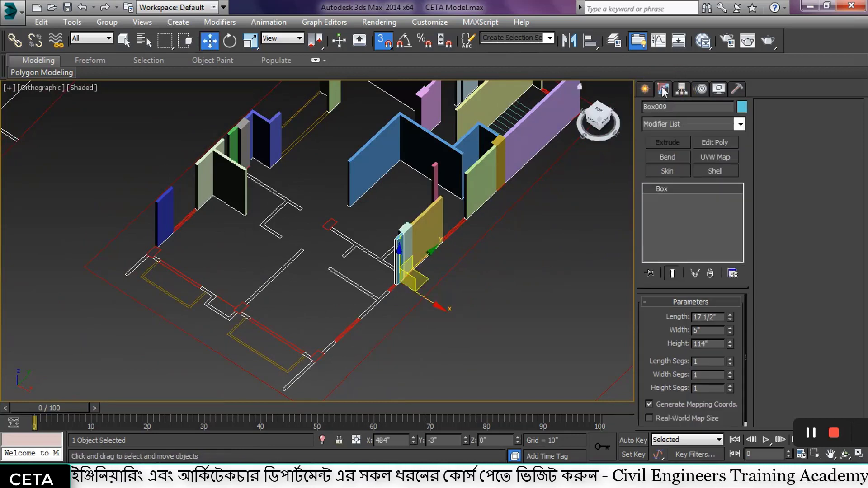
left_click(664, 109)
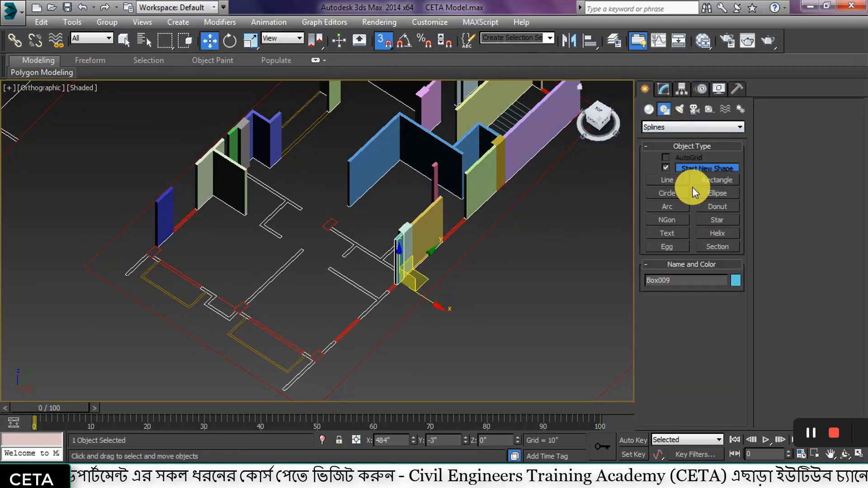
left_click(706, 180)
middle_click_drag(393, 297, 398, 321)
scroll(397, 321, "up", 2)
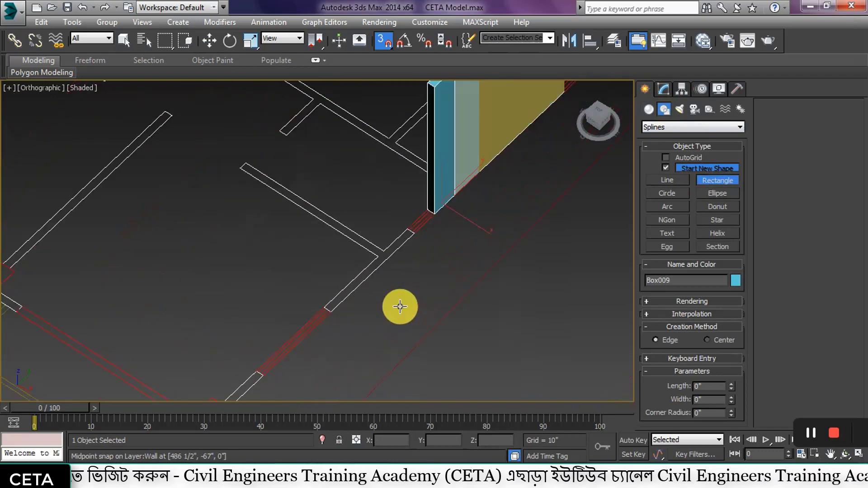
scroll(397, 304, "up", 2)
scroll(349, 284, "up", 2)
scroll(338, 281, "up", 2)
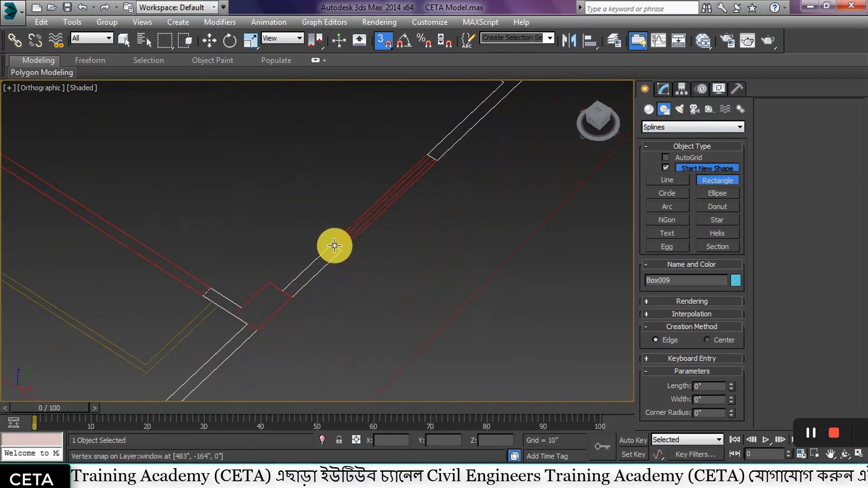
Extrude Rectangle002 to 114" as a green wall, then view the walls from the front
left_click(663, 90)
left_click(668, 142)
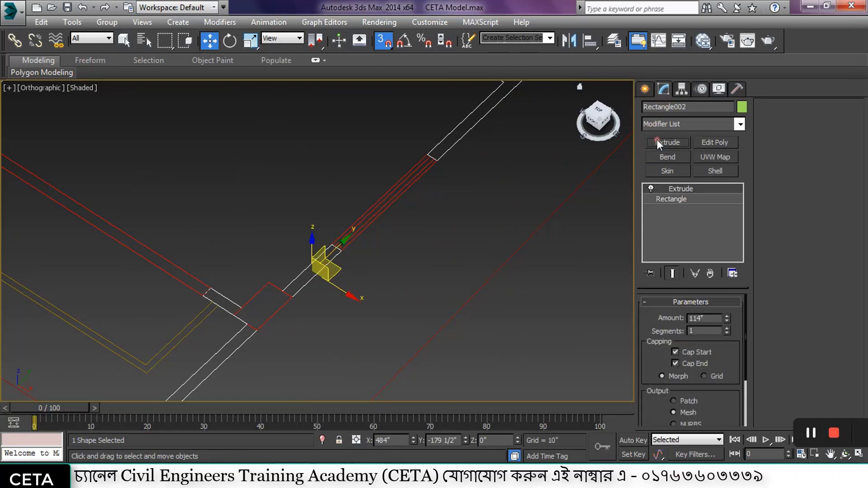
left_click(479, 237)
scroll(479, 237, "down", 3)
scroll(416, 271, "down", 2)
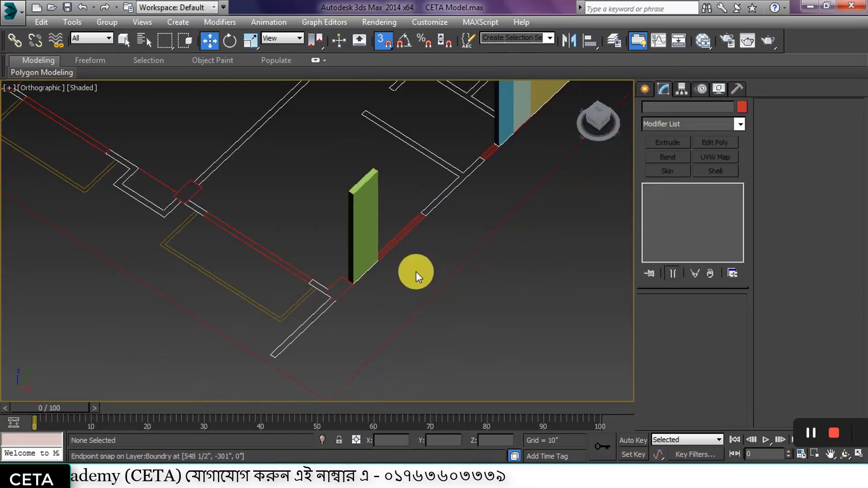
mouse_move(407, 272)
middle_mouse_down("alt")
mouse_move(379, 208)
mouse_move(398, 246)
mouse_move(422, 268)
mouse_move(409, 285)
middle_mouse_up("alt")
Trace the next wall outline as Line010 and close the spline
left_click(653, 90)
left_click(668, 180)
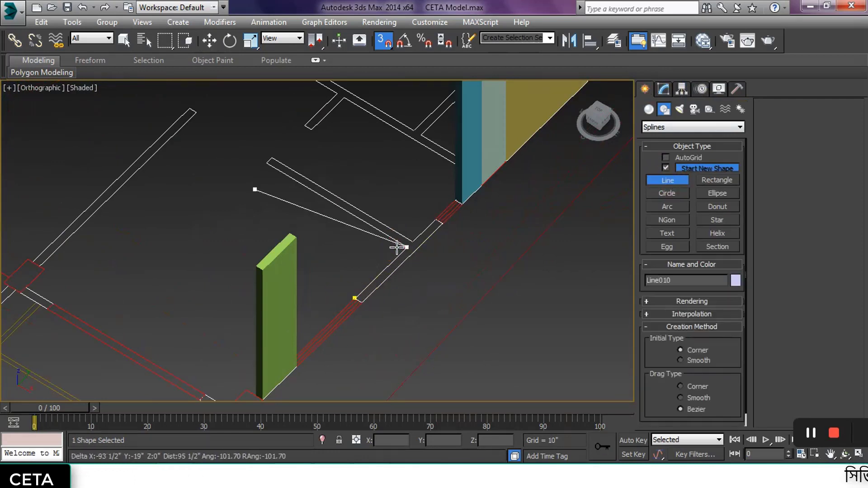
left_click(256, 165)
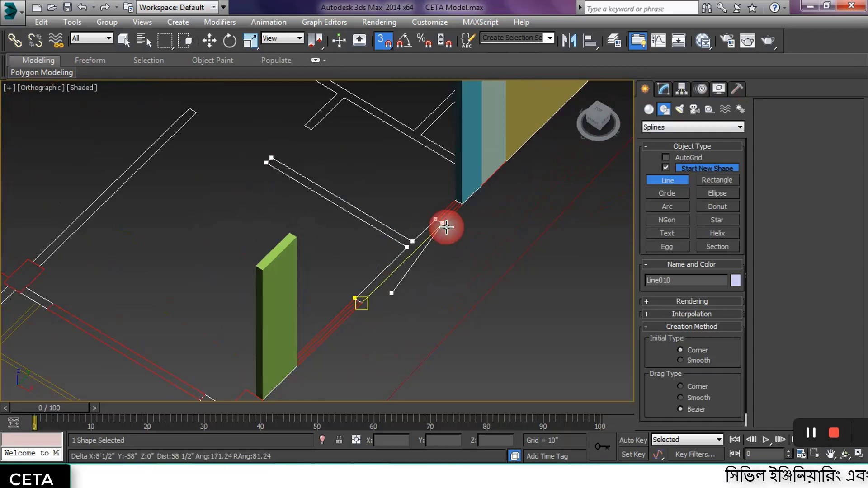
left_click(371, 301)
left_click(354, 297)
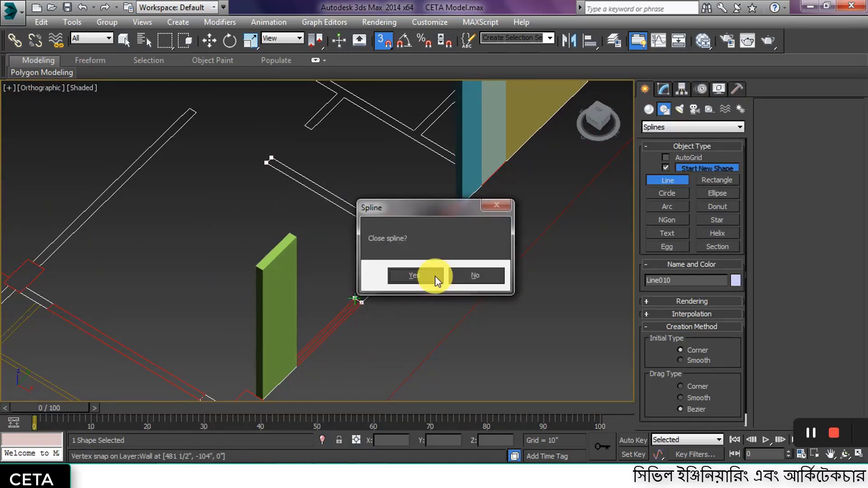
left_click(435, 275)
Extrude Line010 to 114" as a lavender wall and inspect the surrounding plan
left_click(669, 86)
left_click(673, 142)
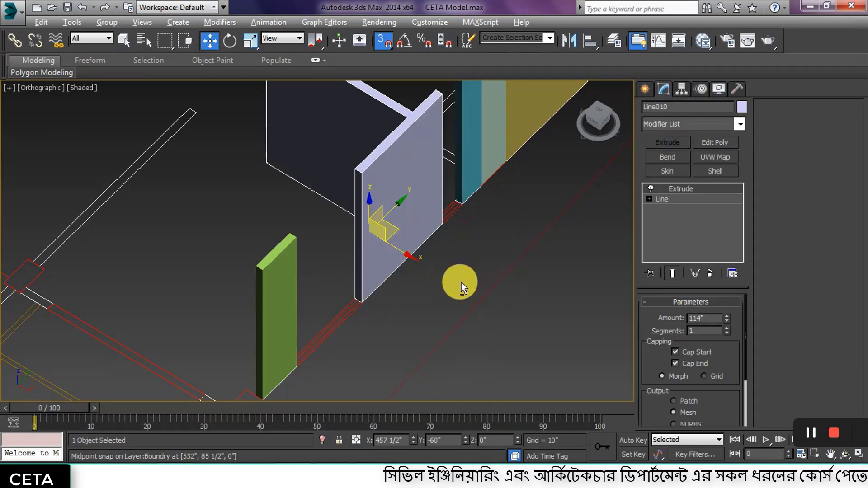
middle_click_drag(459, 283, 509, 332, "alt")
mouse_move(494, 209)
middle_mouse_down()
mouse_move(434, 276)
mouse_move(267, 316)
mouse_move(432, 297)
mouse_move(398, 320)
mouse_move(291, 287)
mouse_move(277, 306)
mouse_move(393, 261)
mouse_move(382, 285)
mouse_move(272, 253)
mouse_move(296, 281)
middle_mouse_up()
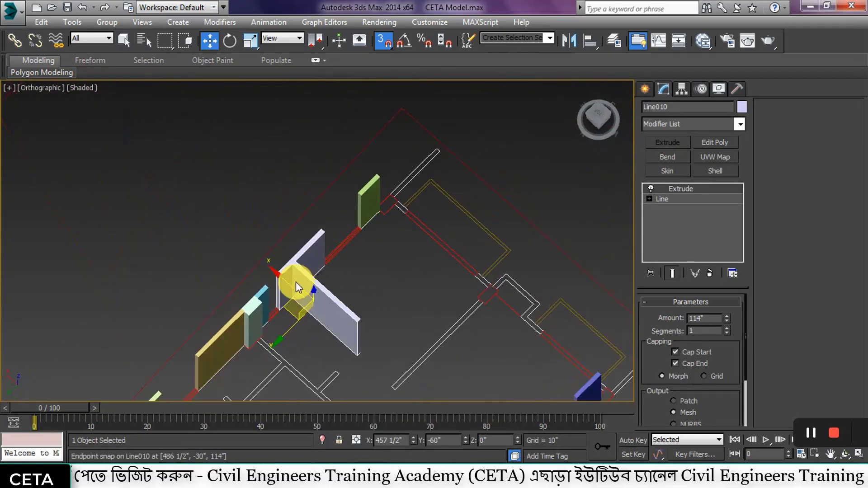
scroll(417, 184, "up", 3)
scroll(421, 167, "up", 3)
mouse_move(421, 166)
middle_mouse_down()
mouse_move(425, 211)
mouse_move(450, 208)
mouse_move(517, 262)
mouse_move(653, 139)
middle_mouse_up()
scroll(425, 211, "down", 3)
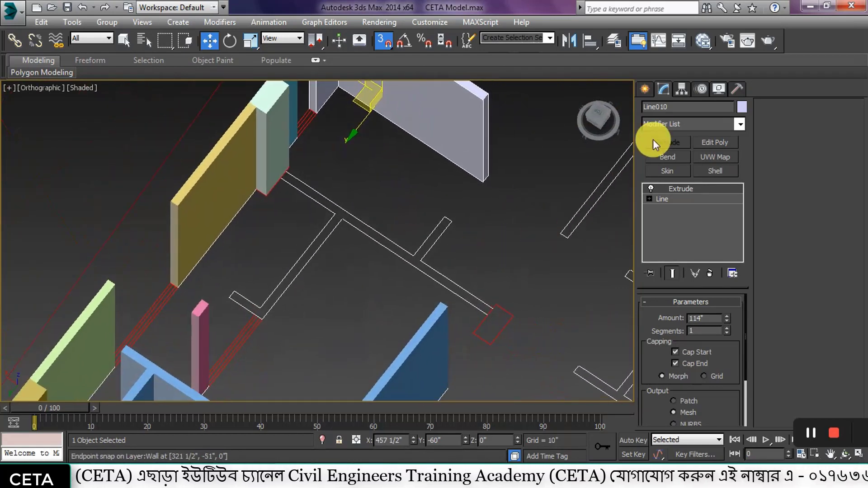
Begin Line011 at a wall end and trace it through the upper and far corners
left_click(646, 88)
left_click(675, 179)
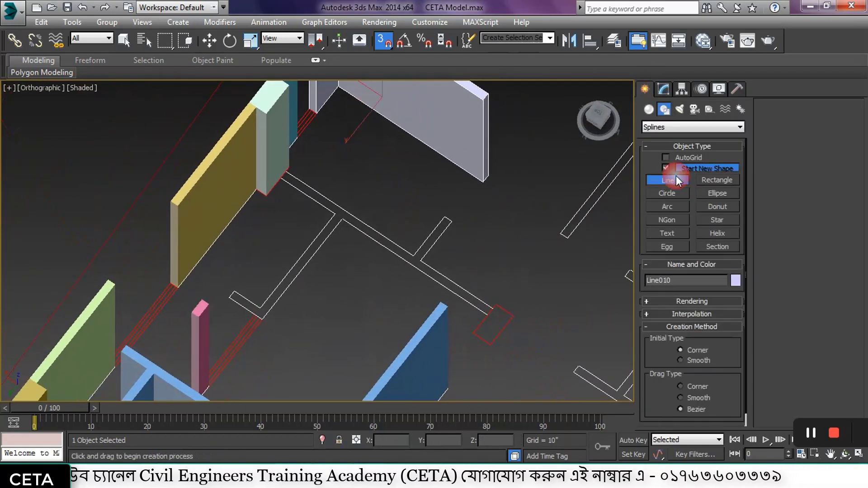
left_click(232, 290)
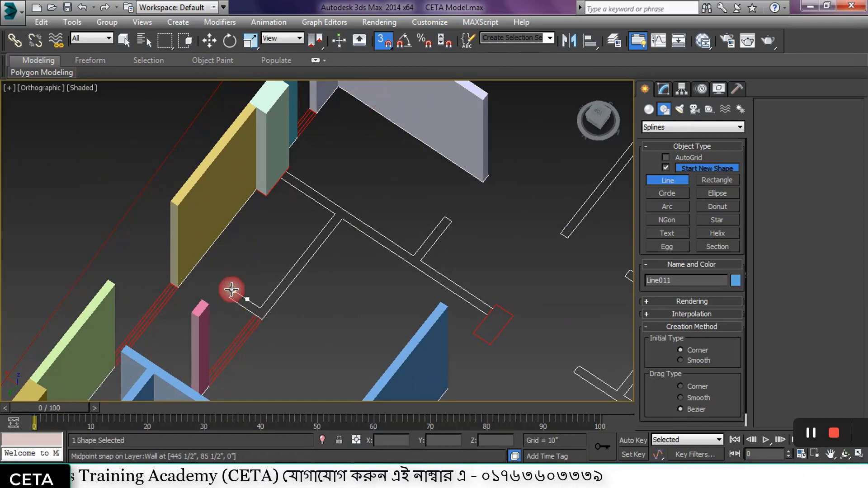
left_click(259, 308)
left_click(334, 220)
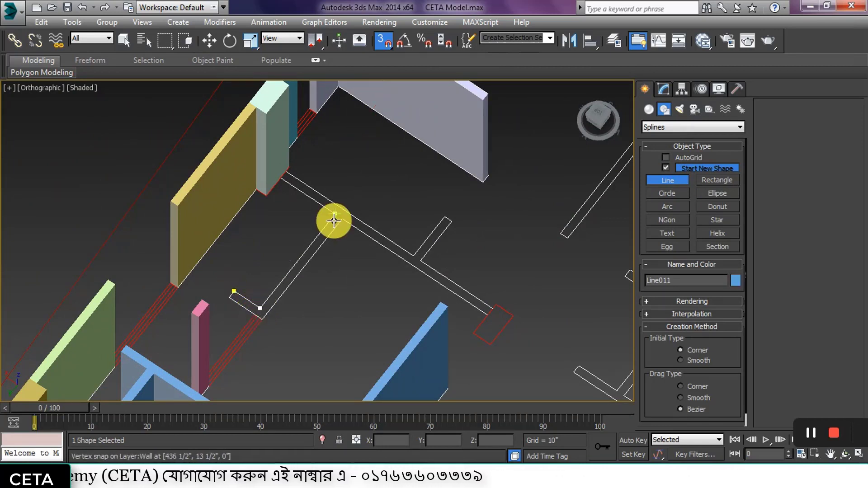
left_click(290, 170)
left_click(338, 215)
scroll(280, 186, "down", 2)
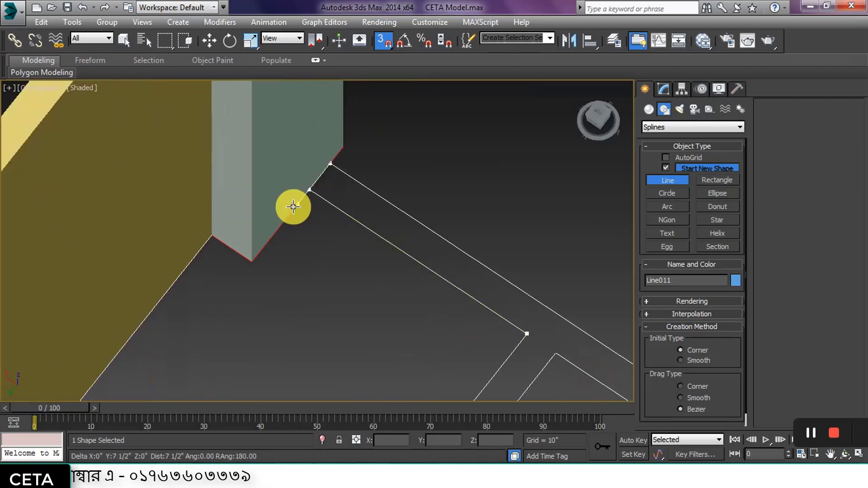
scroll(339, 236, "down", 5)
scroll(389, 271, "up", 7)
left_click(395, 271)
left_click(482, 172)
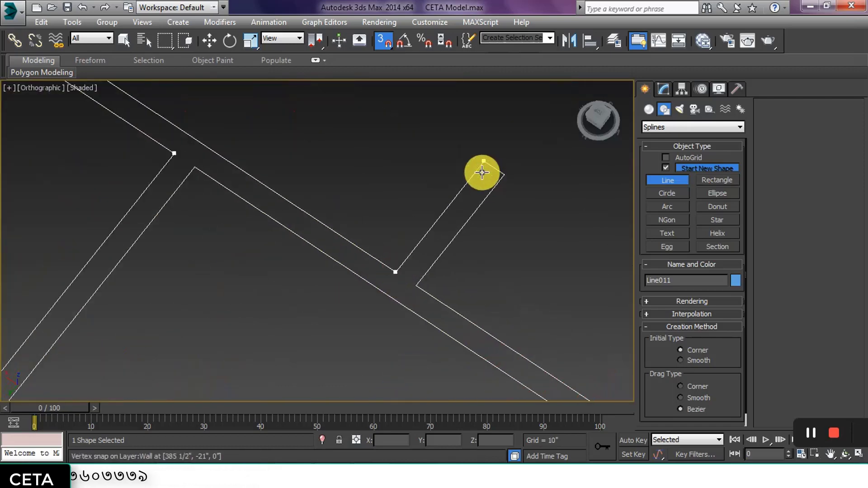
left_click(508, 175)
left_click(434, 281)
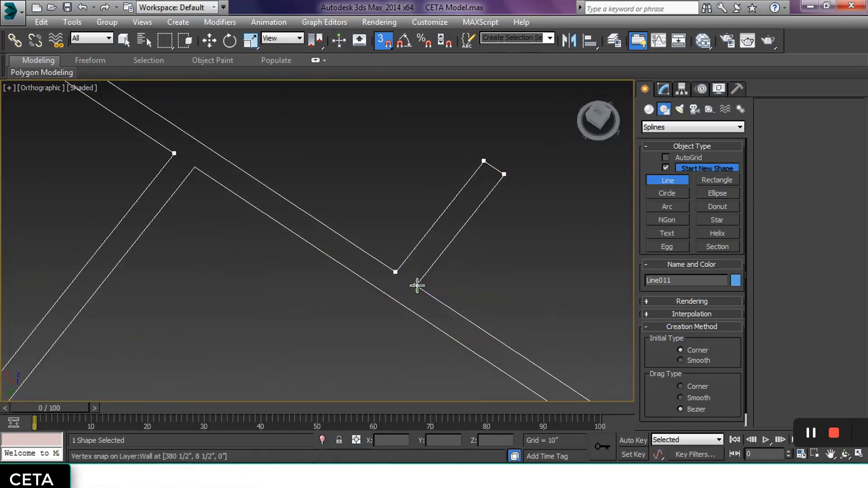
Continue Line011 around the column and lower corners, then close the spline
scroll(416, 285, "down", 4)
left_click(464, 319)
scroll(464, 319, "up", 4)
left_click(445, 286)
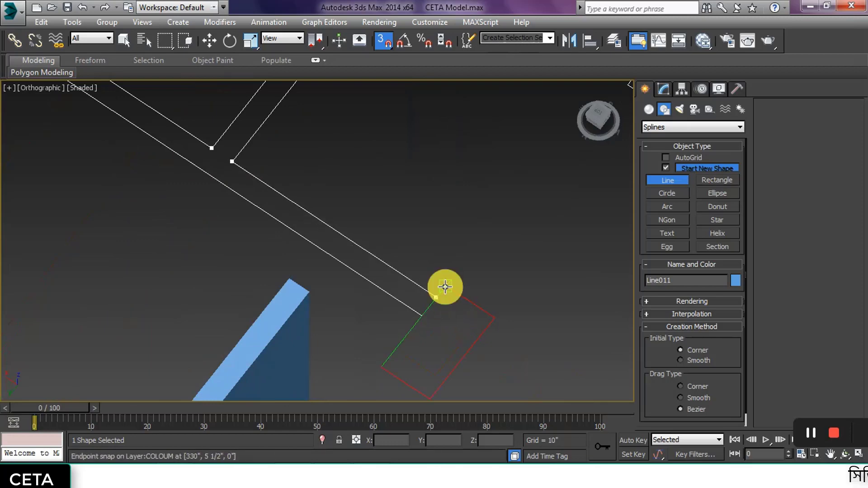
left_click(430, 397)
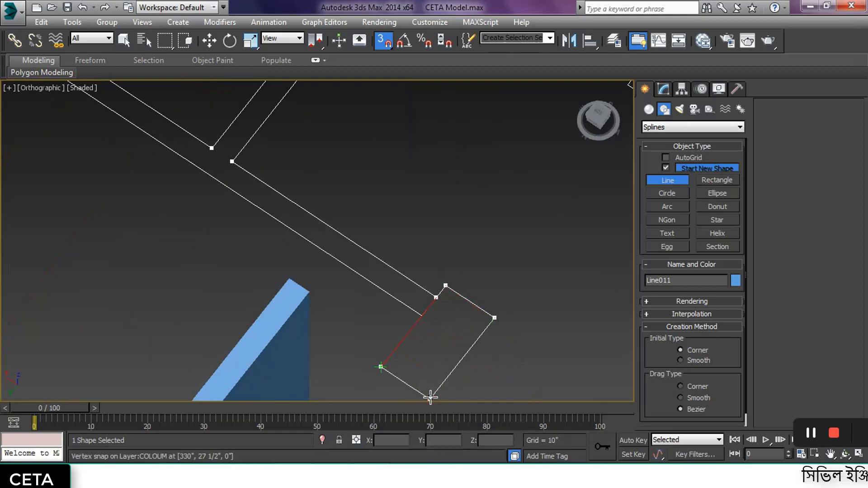
scroll(416, 315, "down", 2)
scroll(416, 316, "down", 3)
left_click(227, 281)
scroll(394, 246, "up", 4)
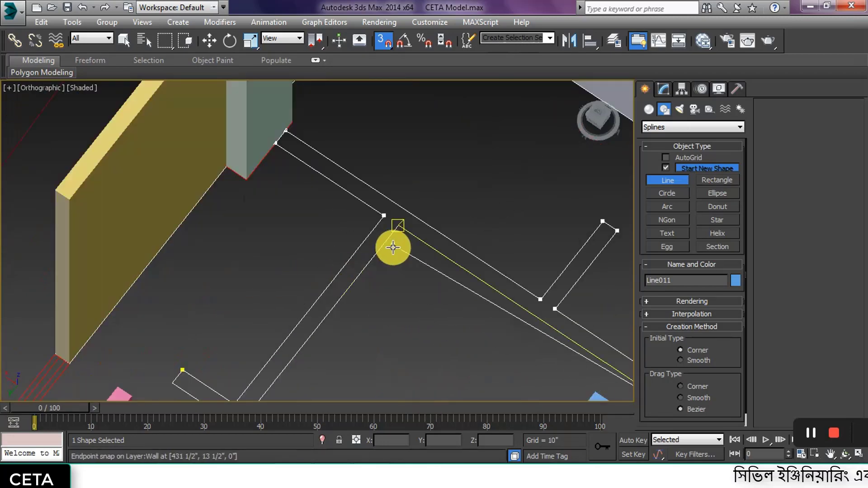
scroll(393, 224, "up", 2)
left_click(393, 225)
scroll(354, 237, "down", 2)
scroll(266, 291, "up", 2)
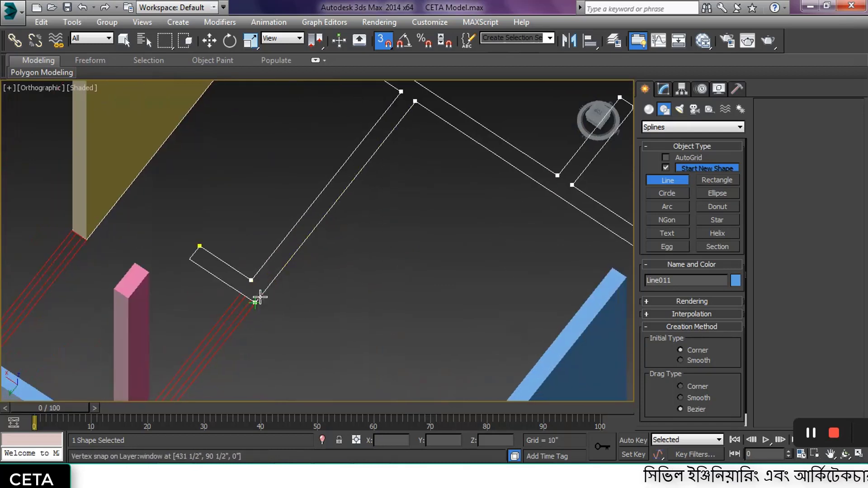
left_click(200, 247)
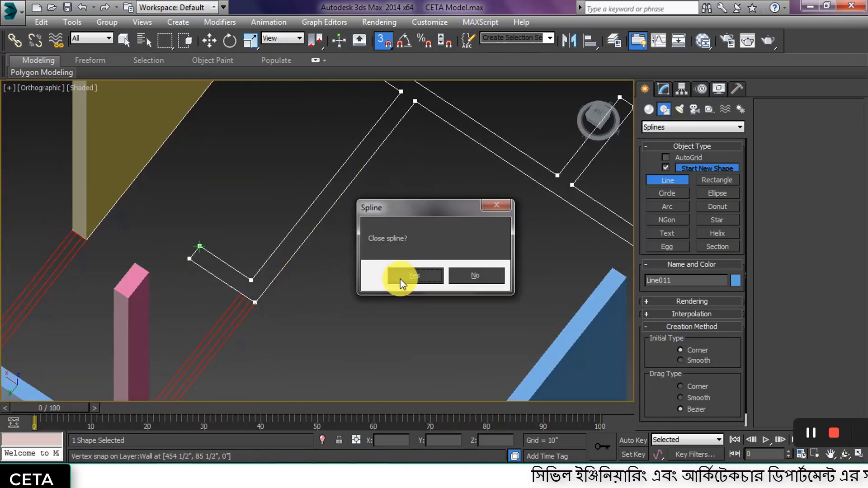
left_click(398, 277)
Extrude Line011 to 114" as connected light blue walls
left_click(662, 89)
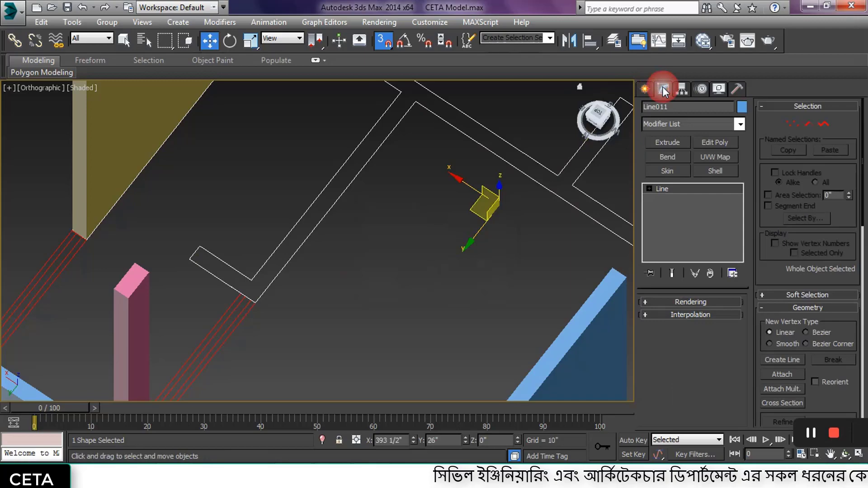
left_click(663, 143)
mouse_move(382, 300)
middle_mouse_down("alt")
mouse_move(321, 277)
mouse_move(549, 281)
mouse_move(539, 274)
middle_mouse_up("alt")
Clear the selection and orbit around the existing walls to inspect them
left_click(226, 258)
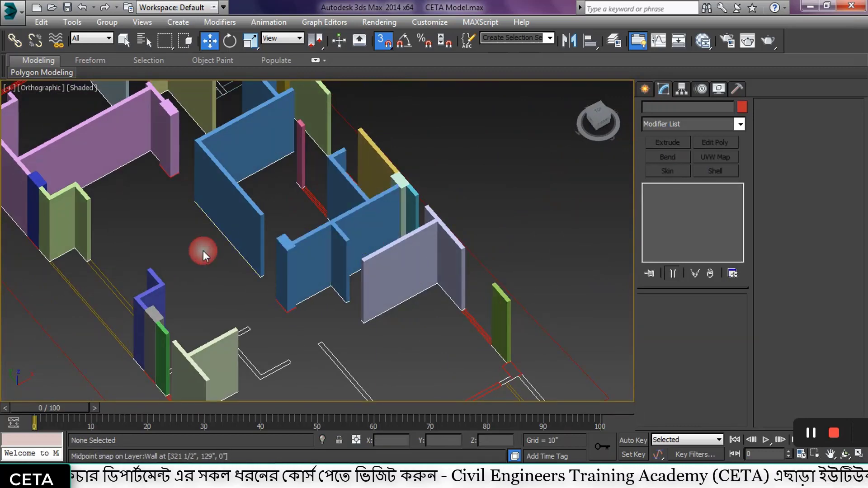
middle_click_drag(218, 249, 277, 232, "alt")
scroll(290, 285, "up", 3)
scroll(290, 284, "down", 3)
mouse_move(289, 284)
middle_mouse_down("alt")
mouse_move(229, 291)
mouse_move(248, 306)
mouse_move(304, 300)
middle_mouse_up("alt")
scroll(304, 301, "up", 3)
Start Line012 at the wall junction and trace corners along the wall outline
left_click(644, 89)
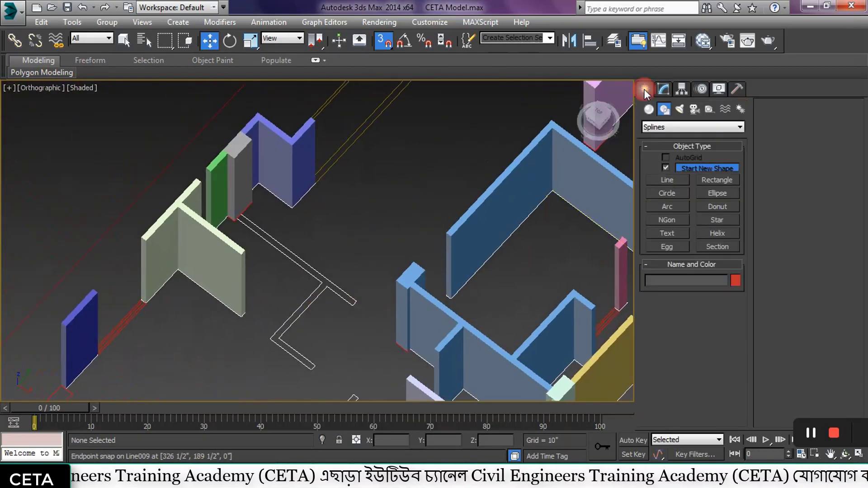
left_click(668, 180)
middle_click_drag(267, 224, 351, 190)
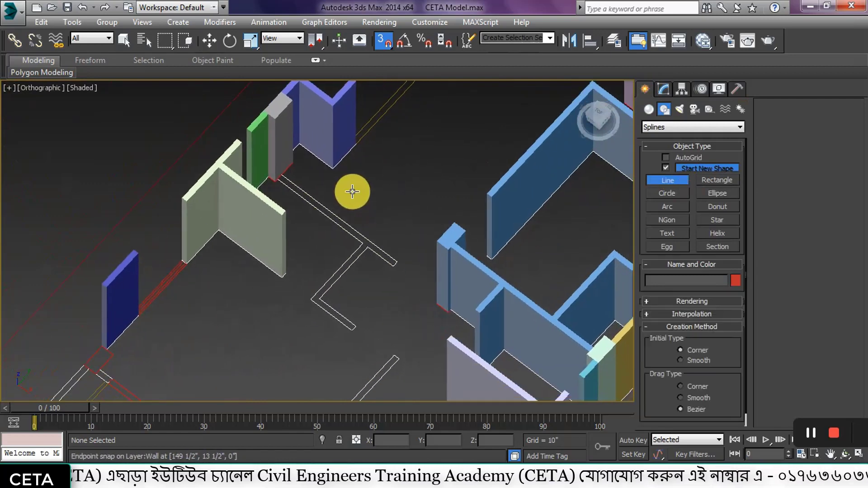
scroll(341, 237, "up", 2)
left_click(340, 237)
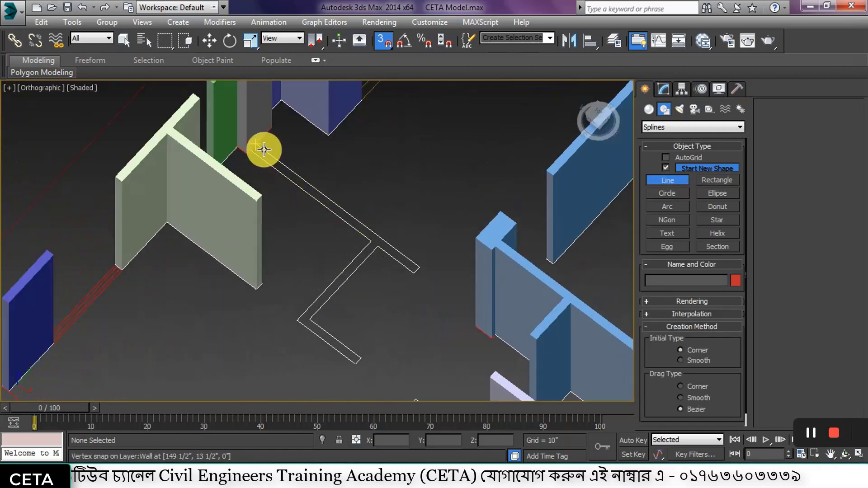
left_click(419, 267)
mouse_move(398, 298)
middle_mouse_down("alt")
mouse_move(430, 276)
mouse_move(391, 296)
mouse_move(398, 266)
mouse_move(389, 284)
middle_mouse_up("alt")
middle_click_drag(350, 240, 370, 266)
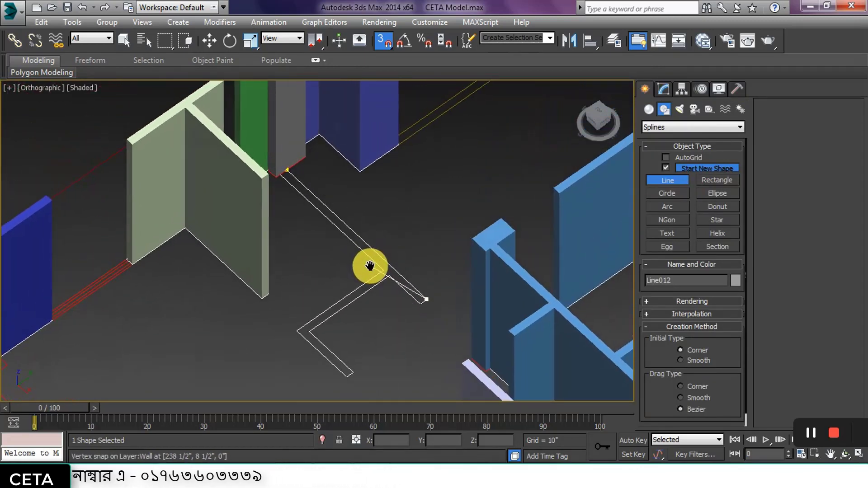
left_click(371, 269)
left_click(418, 308)
left_click(379, 276)
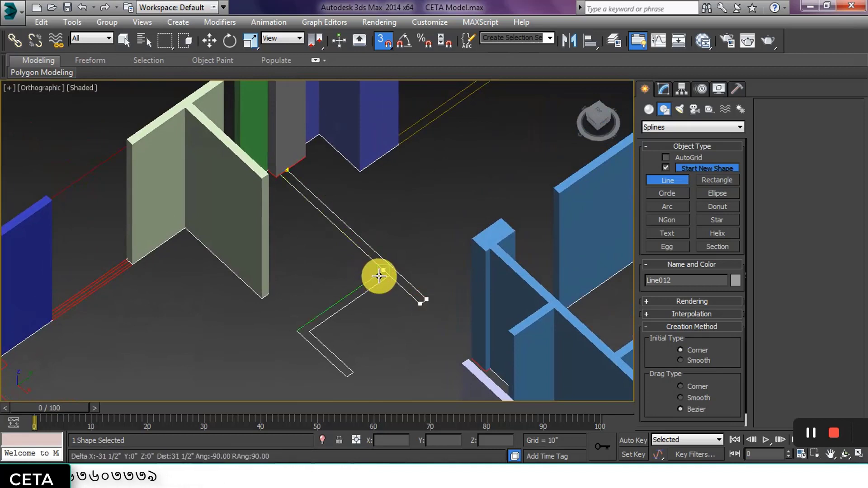
left_click(389, 280)
left_click(322, 336)
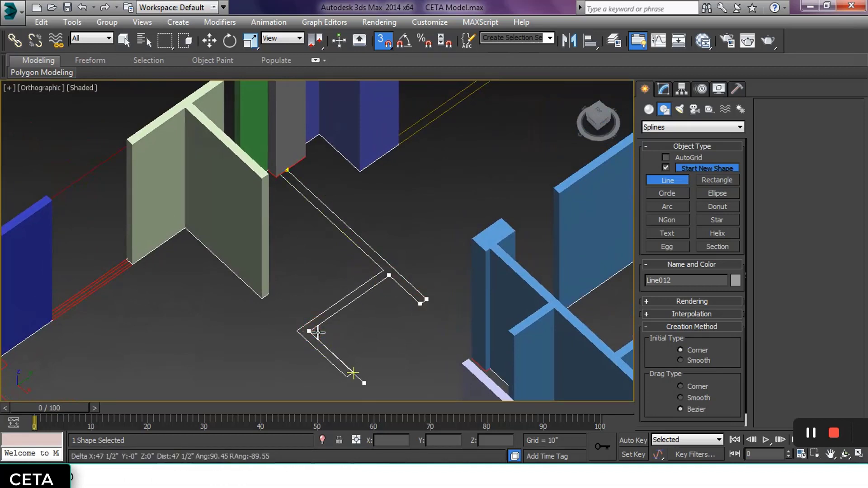
left_click(364, 372)
Add the remaining wall-corner vertices and close Line012 into a shape
right_click(323, 382)
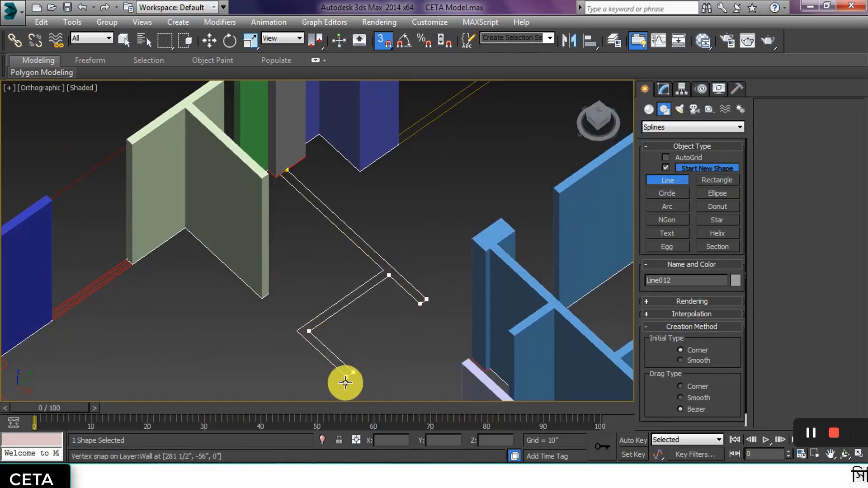
left_click(384, 270)
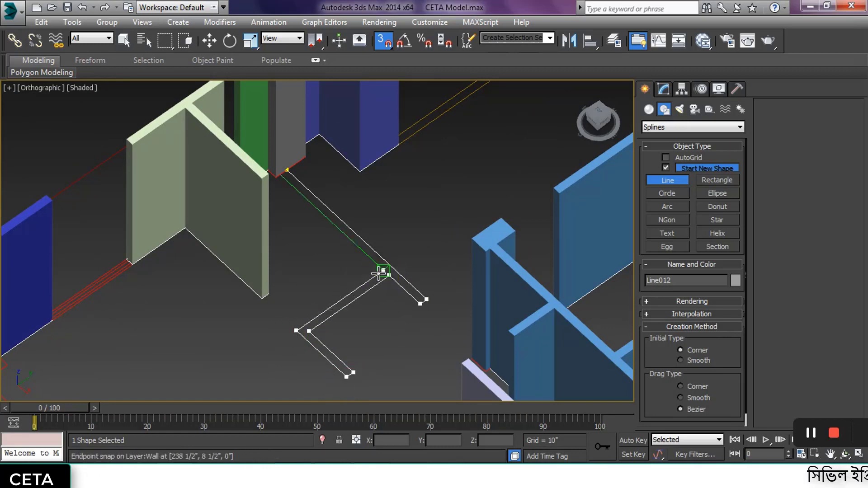
left_click(282, 181)
scroll(282, 176, "up", 5)
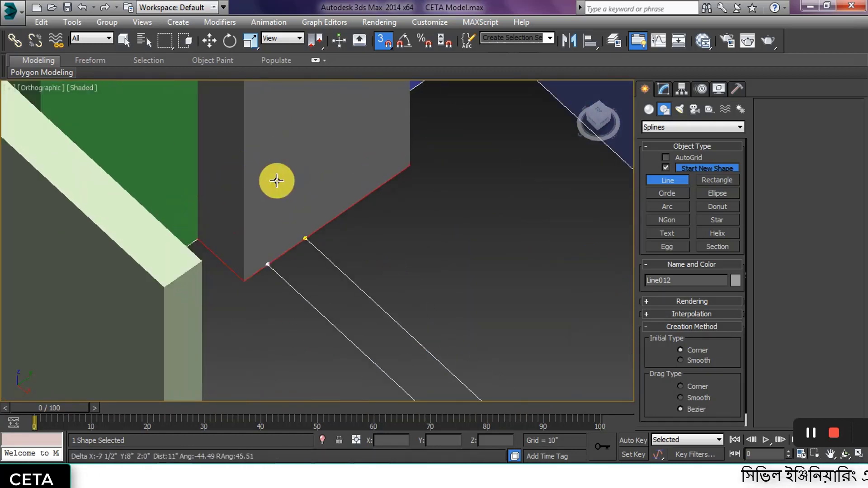
left_click(308, 241)
left_click(405, 278)
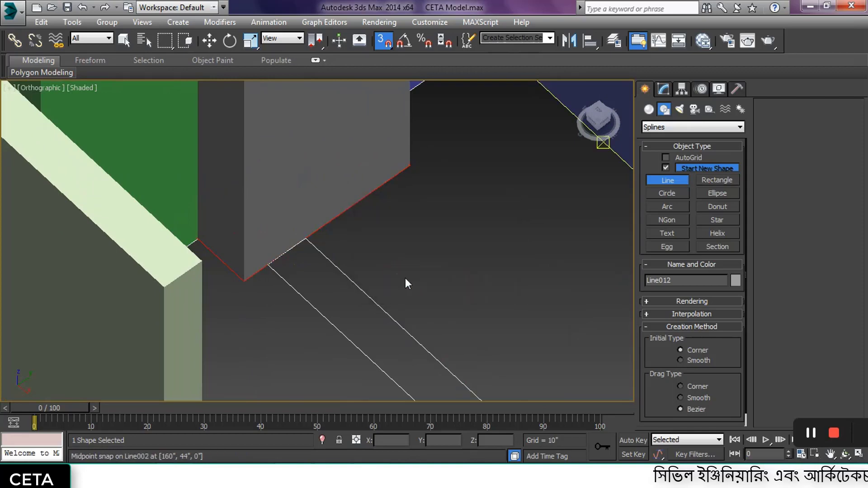
Extrude Line012 to 114" as a grey wall and deselect it
left_click(663, 89)
left_click(678, 151)
scroll(266, 248, "down", 2)
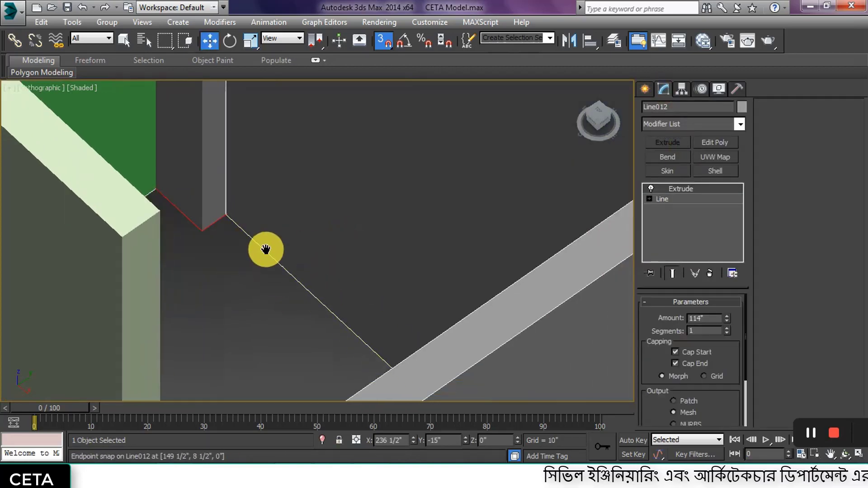
scroll(286, 283, "down", 3)
scroll(246, 333, "down", 4)
left_click(238, 363)
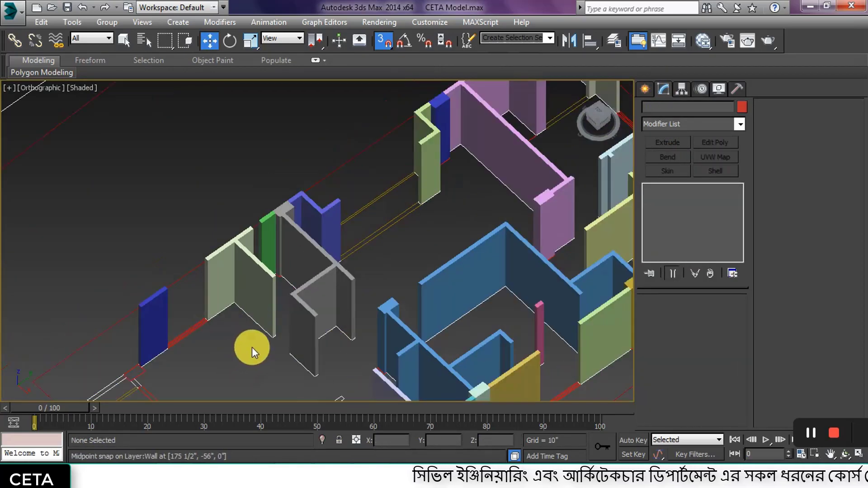
Draw a thin 114-inch-tall wall box along the plan line
scroll(278, 296, "down", 3)
mouse_move(277, 298)
middle_mouse_down()
mouse_move(262, 244)
mouse_move(316, 302)
mouse_move(294, 314)
mouse_move(279, 292)
mouse_move(307, 288)
middle_mouse_up()
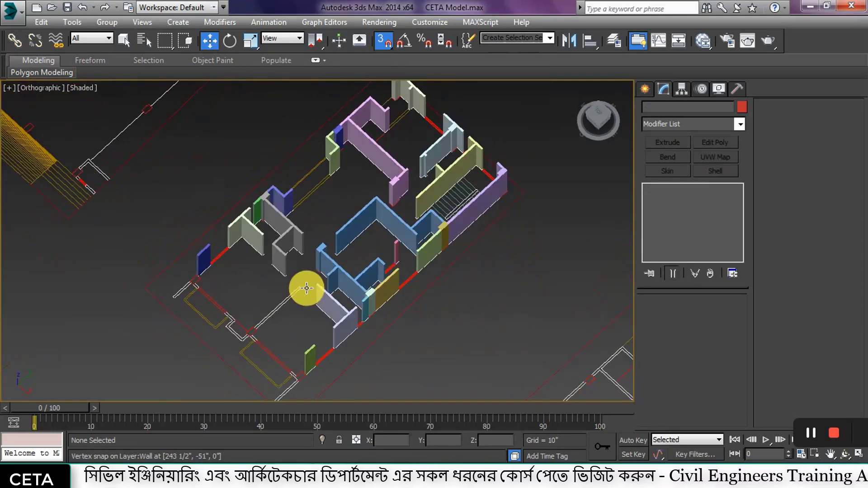
middle_click_drag(263, 306, 309, 232)
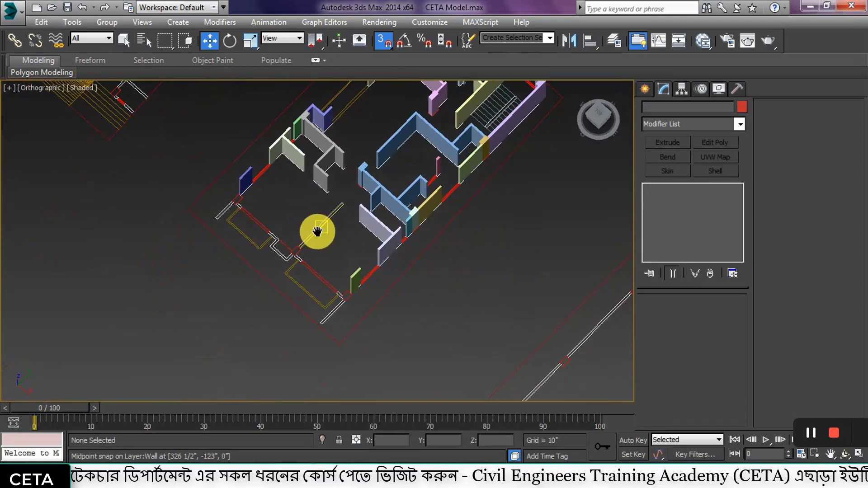
scroll(312, 239, "up", 2)
scroll(316, 260, "up", 2)
scroll(344, 249, "up", 2)
scroll(407, 232, "up", 2)
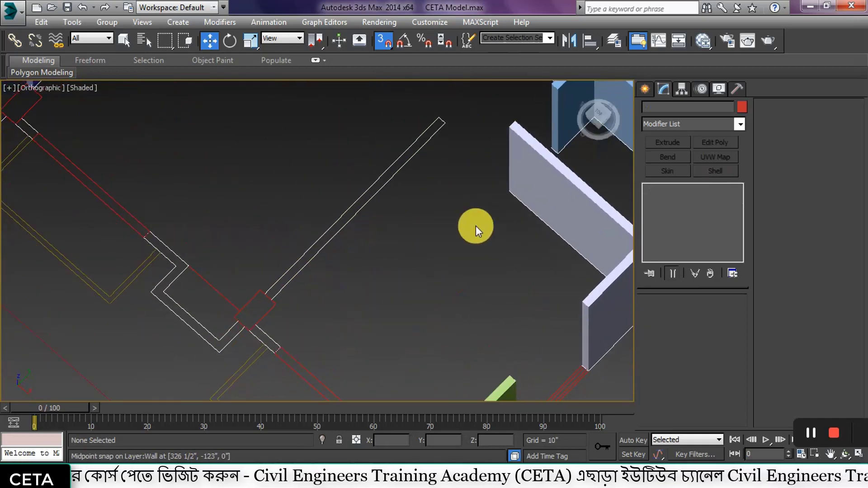
left_click(655, 90)
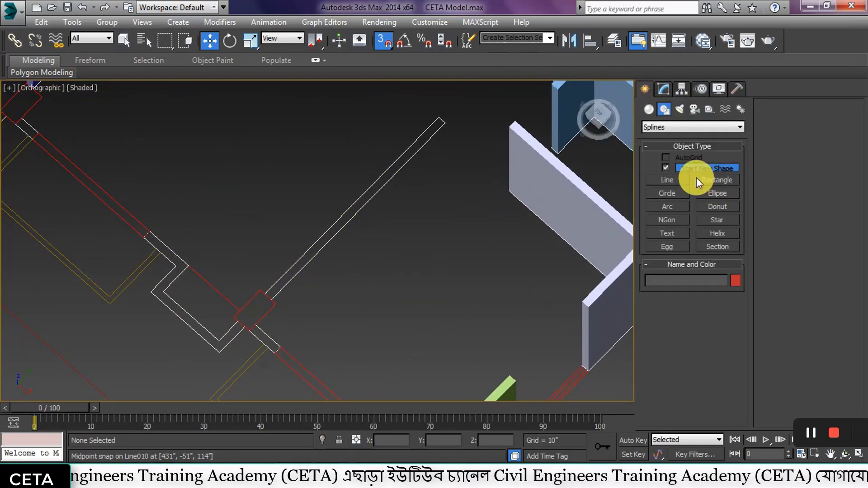
left_click(649, 109)
left_click(684, 170)
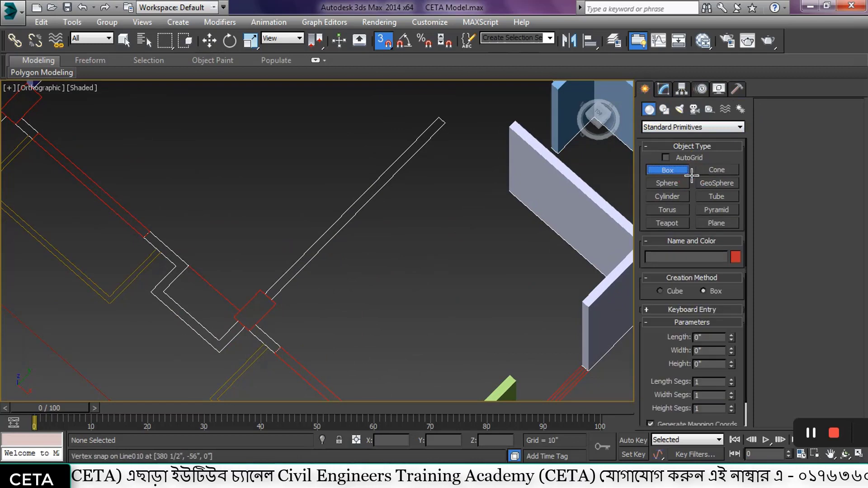
left_click_drag(438, 111, 279, 292)
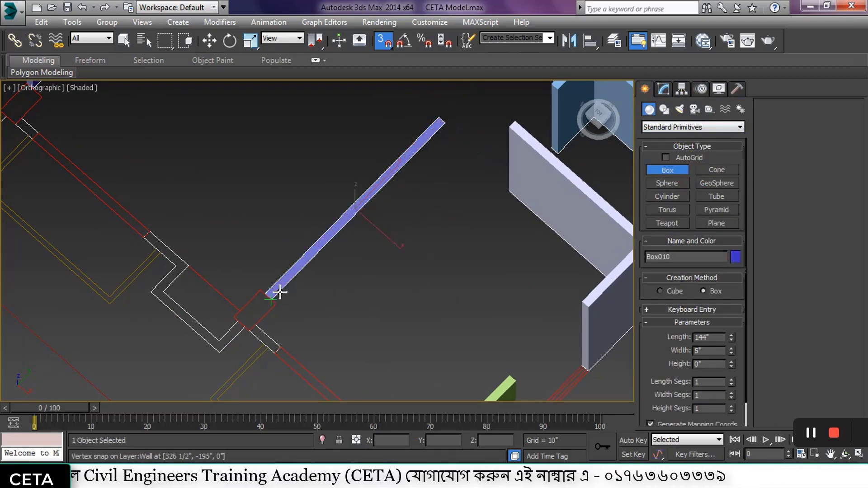
left_click_drag(454, 161, 506, 133)
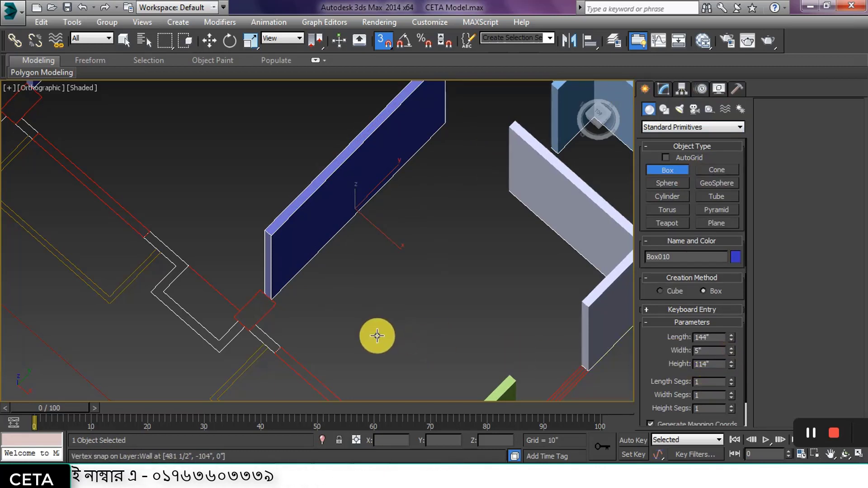
Add a 114-inch purple column box over its outline and a thin full-height box beside it
middle_click_drag(377, 336, 351, 277)
scroll(317, 244, "up", 2)
scroll(302, 224, "up", 2)
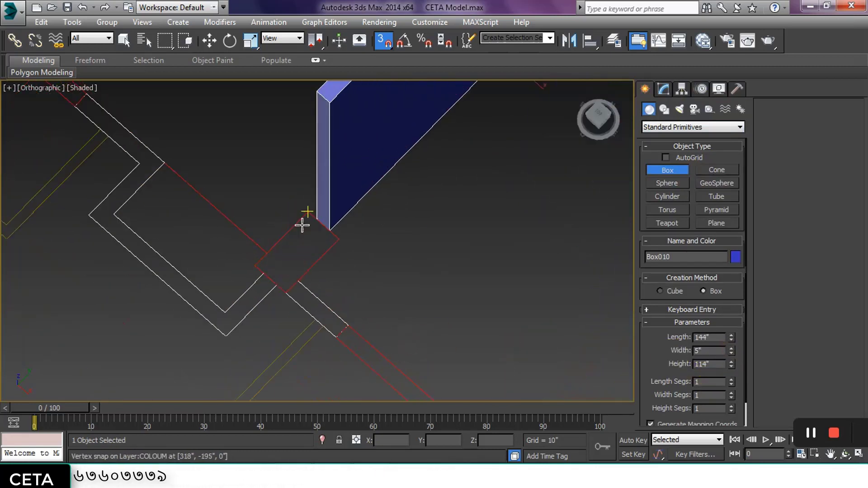
left_click_drag(302, 225, 282, 293)
left_click(330, 107)
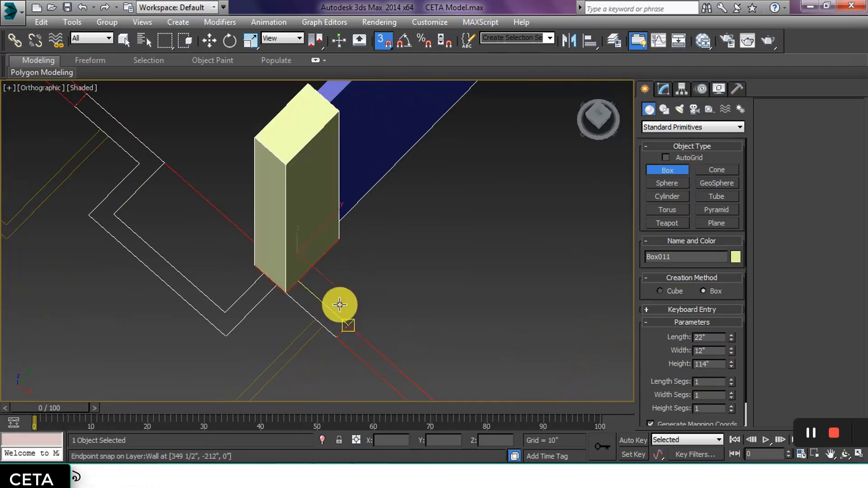
left_click_drag(335, 339, 298, 276)
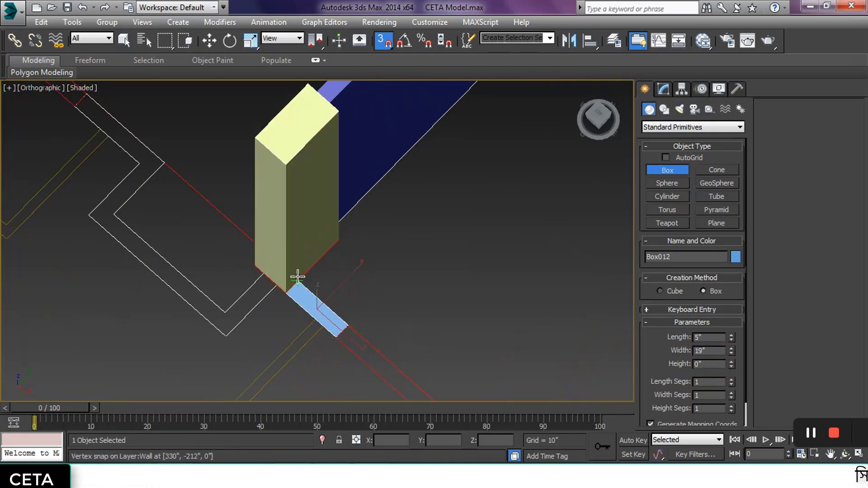
left_click(285, 162)
From a top-down angle, draw a box from the wall corner and fix its height
scroll(403, 253, "down", 5)
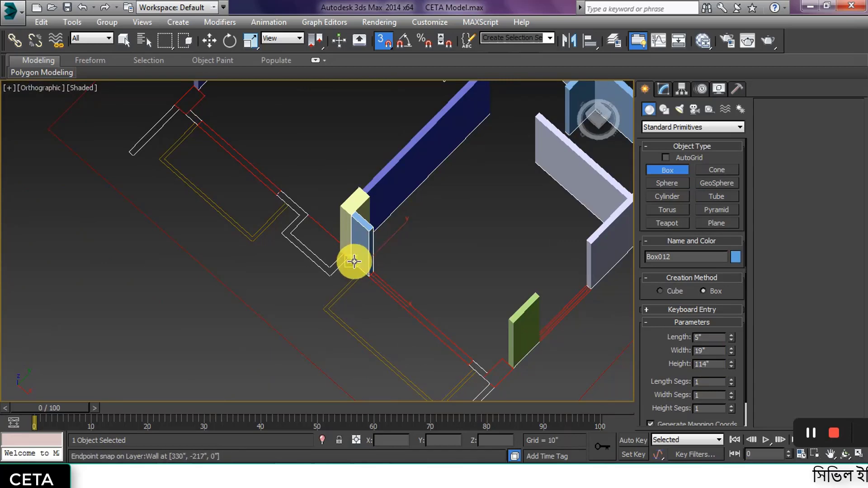
mouse_move(352, 258)
middle_mouse_down("alt")
mouse_move(467, 235)
mouse_move(442, 276)
mouse_move(473, 210)
mouse_move(421, 218)
middle_mouse_up("alt")
scroll(421, 218, "up", 5)
left_click_drag(370, 257, 374, 345)
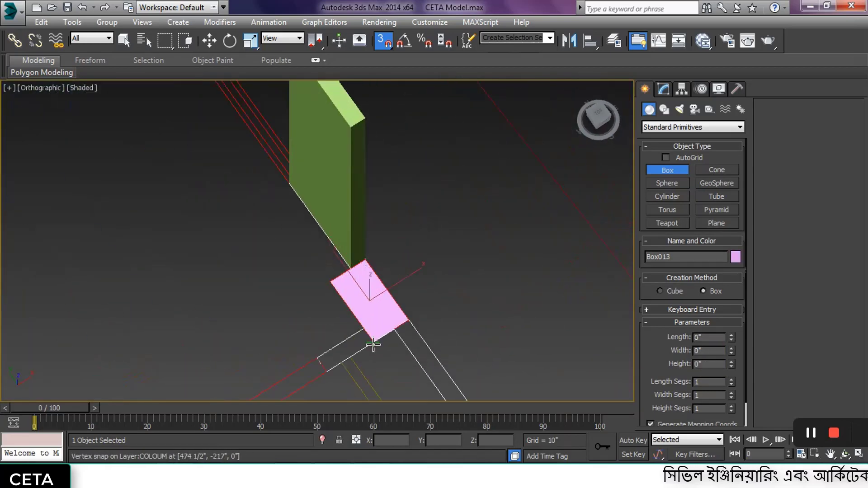
scroll(388, 310, "down", 3)
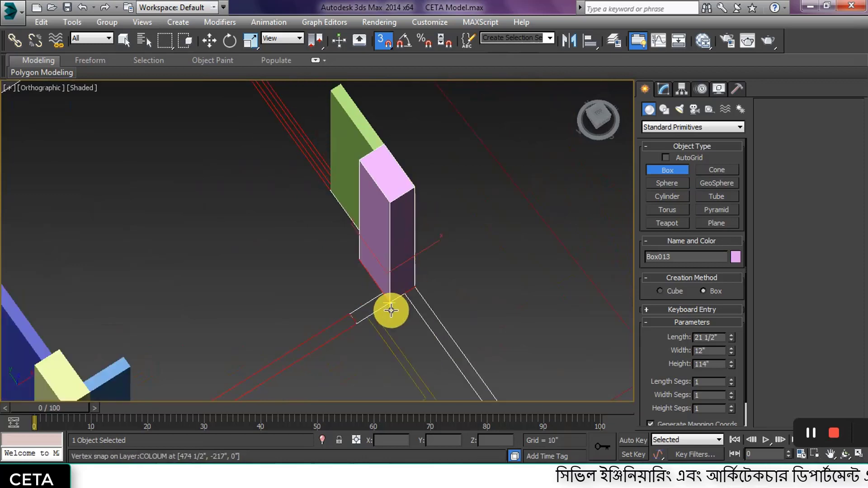
scroll(392, 257, "up", 3)
mouse_move(326, 285)
left_mouse_down()
mouse_move(357, 234)
mouse_move(387, 223)
left_mouse_up()
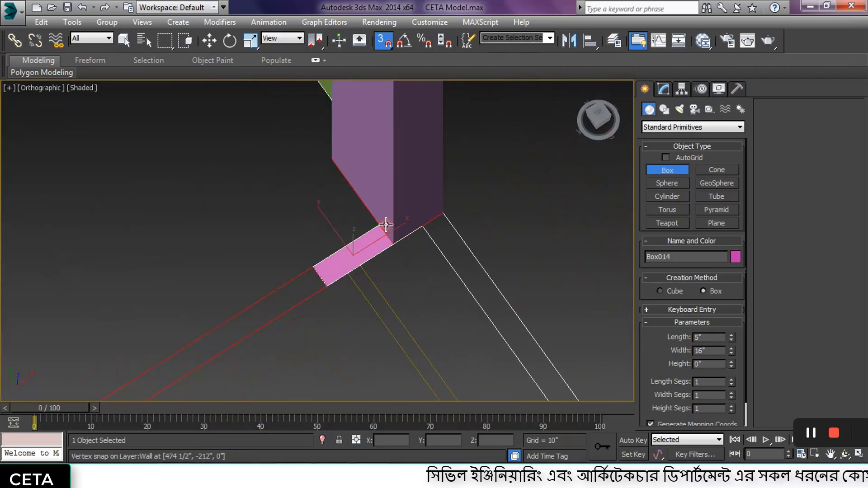
scroll(386, 224, "down", 3)
left_click(382, 197)
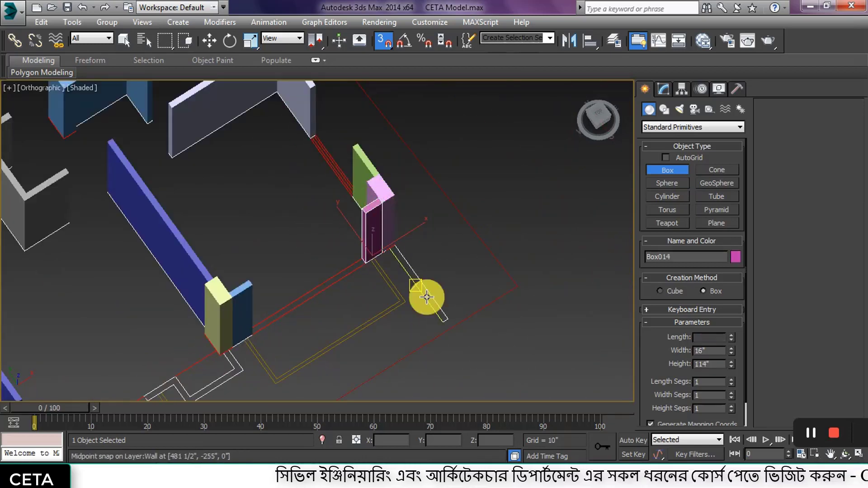
Add a 114-inch wall box along the plan strip near the pink box
mouse_move(424, 294)
middle_mouse_down()
mouse_move(467, 273)
mouse_move(473, 337)
middle_mouse_up()
scroll(465, 276, "up", 2)
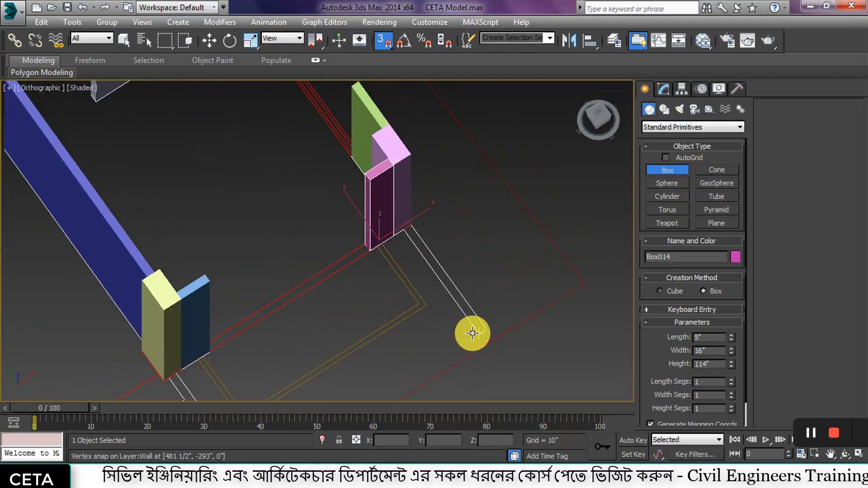
left_click_drag(472, 333, 418, 238)
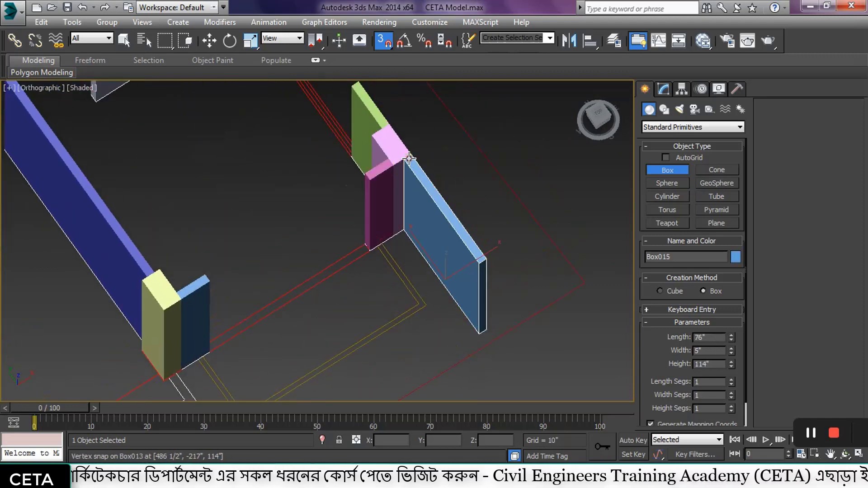
scroll(467, 206, "down", 2)
left_click(467, 206)
left_click(375, 282)
Raise a full-height column box at the wall corner, abandoning an unfinished thin box
mouse_move(380, 284)
middle_mouse_down("alt")
mouse_move(393, 267)
mouse_move(378, 290)
mouse_move(401, 267)
mouse_move(346, 309)
middle_mouse_up("alt")
scroll(346, 309, "up", 1)
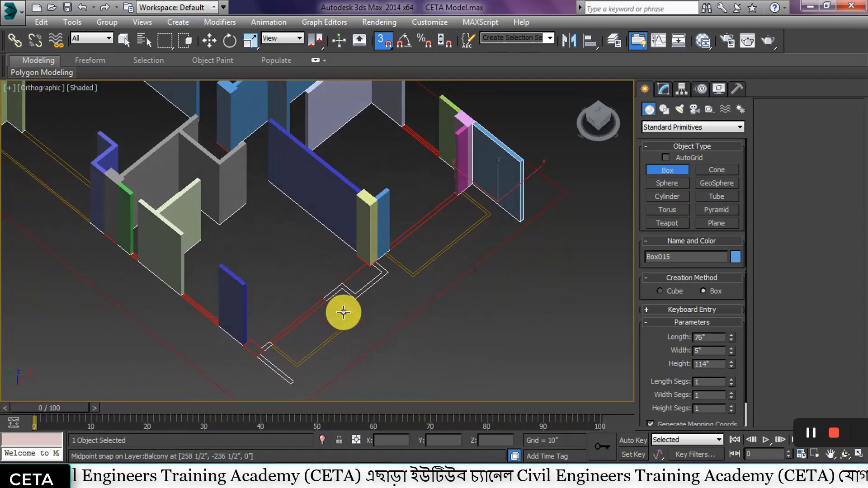
scroll(256, 362, "up", 2)
scroll(240, 304, "up", 3)
left_click_drag(236, 302, 251, 340)
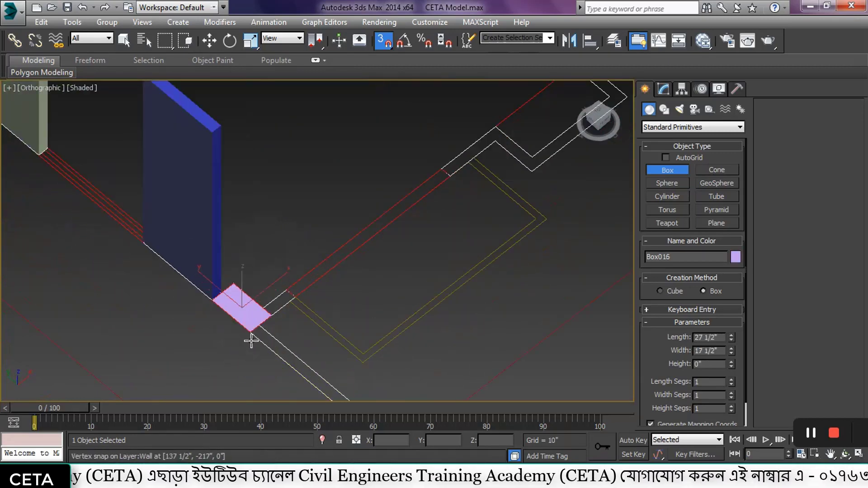
left_click(215, 137)
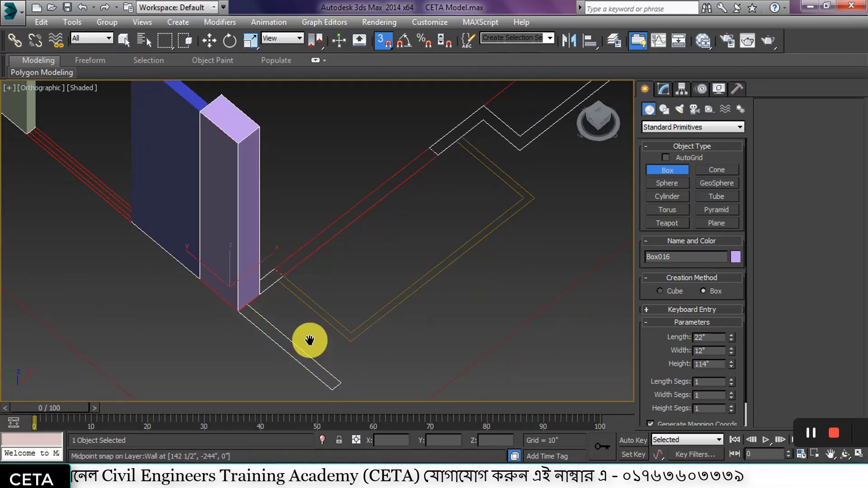
scroll(242, 225, "up", 2)
left_click_drag(201, 209, 274, 285)
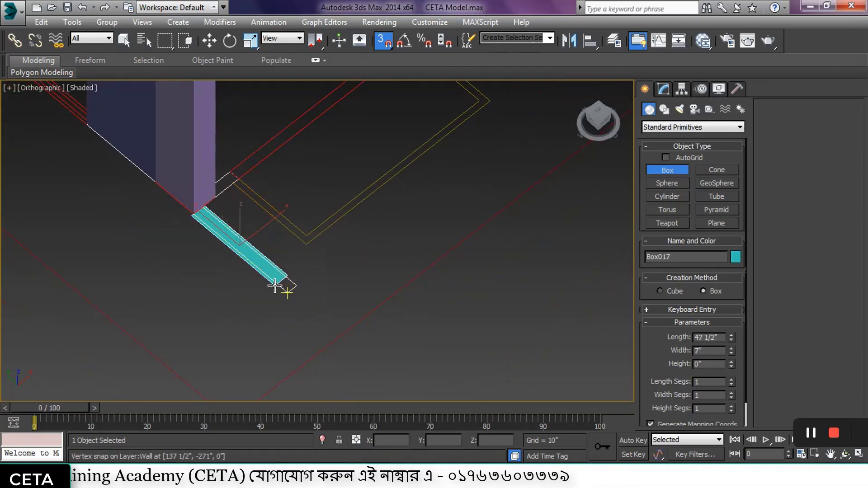
scroll(278, 267, "up", 5)
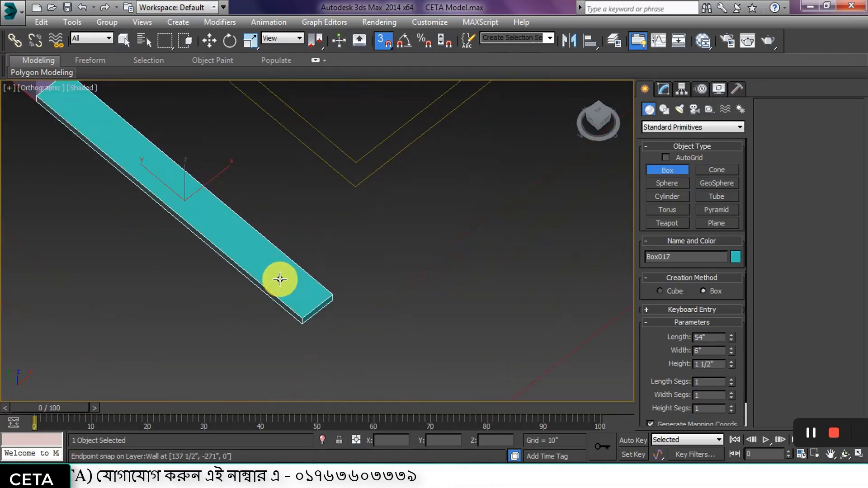
right_click(327, 290)
Build the 54"×5" green wall panel to 114 inches along the outline
middle_click_drag(329, 289, 425, 343)
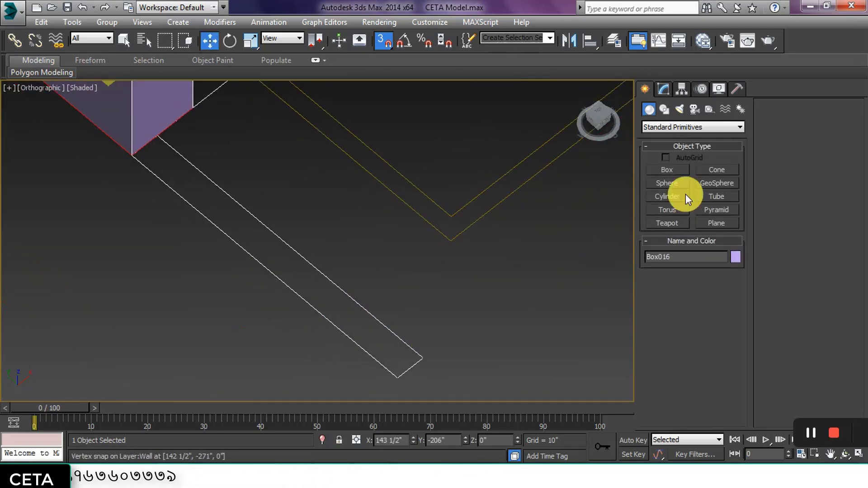
left_click(680, 170)
left_click_drag(146, 138, 414, 379)
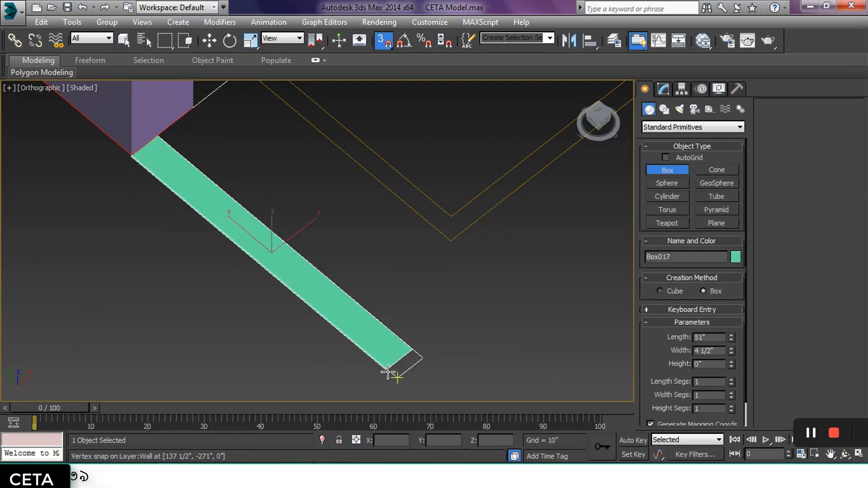
left_click(410, 382)
middle_click_drag(409, 382, 332, 293, "alt")
left_click(267, 107)
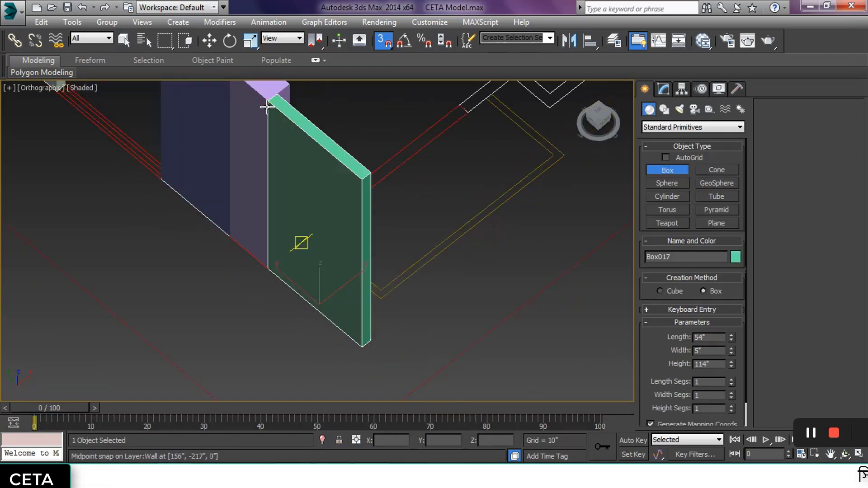
Add the narrow 5"×13" green jamb box at the corner, 114 inches tall
mouse_move(360, 252)
middle_mouse_down("alt")
mouse_move(300, 281)
mouse_move(246, 269)
middle_mouse_up("alt")
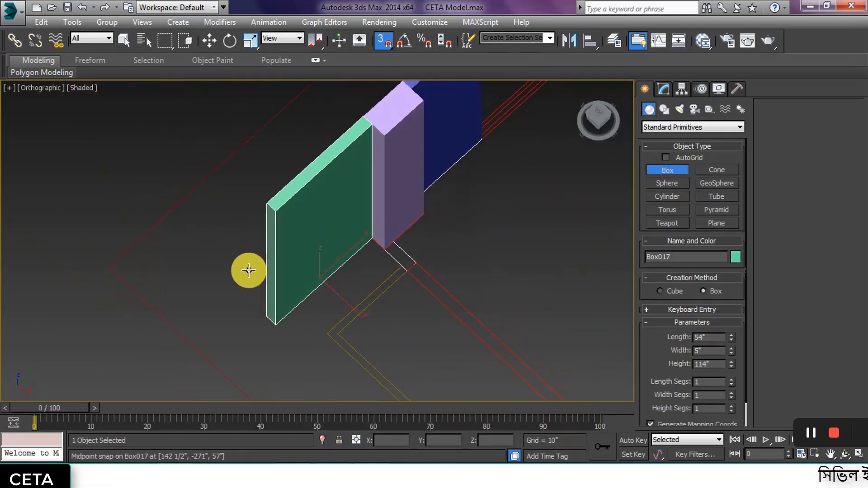
scroll(429, 248, "up", 3)
left_click_drag(424, 250, 446, 322)
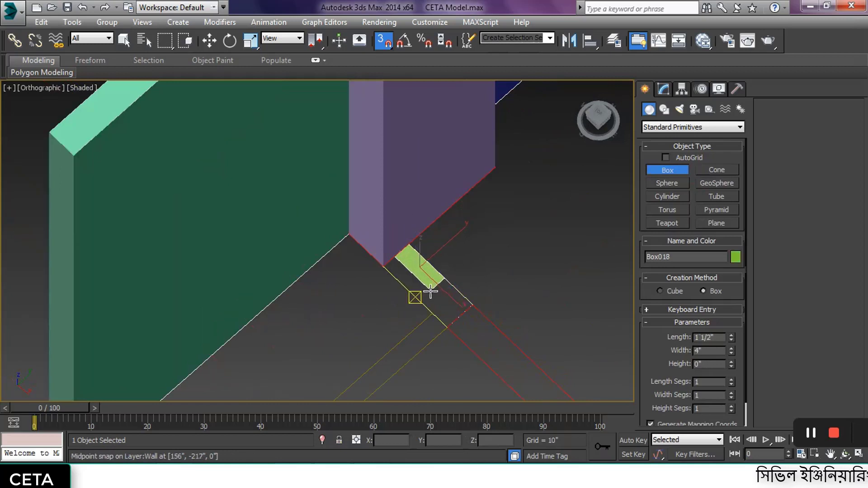
scroll(449, 327, "down", 3)
left_click(422, 201)
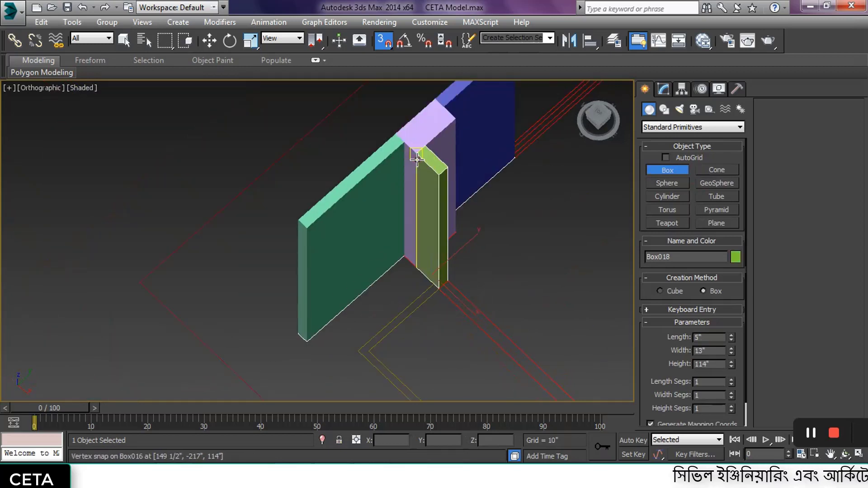
mouse_move(411, 277)
middle_mouse_down()
mouse_move(185, 173)
mouse_move(162, 152)
middle_mouse_up()
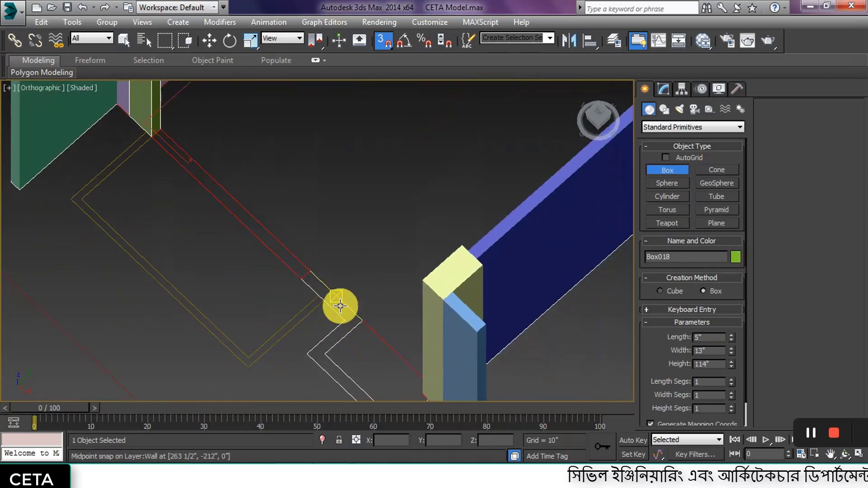
middle_click_drag(343, 316, 315, 224)
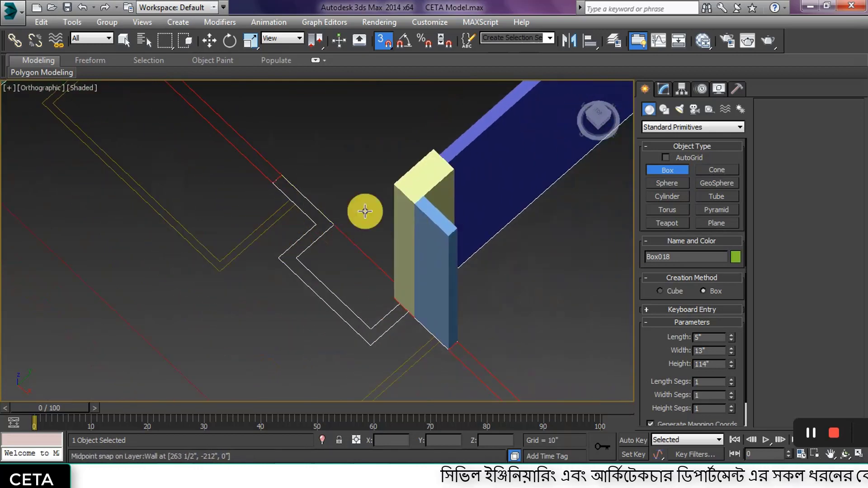
Trace the stepped wall outline as a closed line shape
left_click(663, 91)
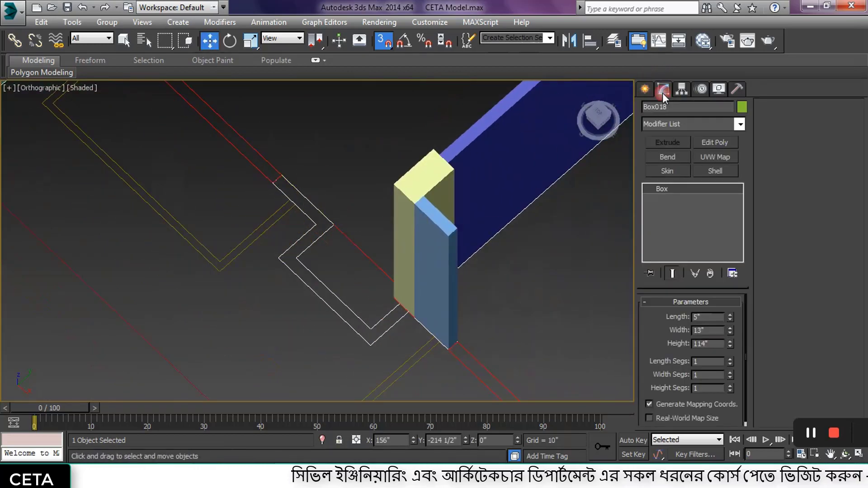
left_click(665, 109)
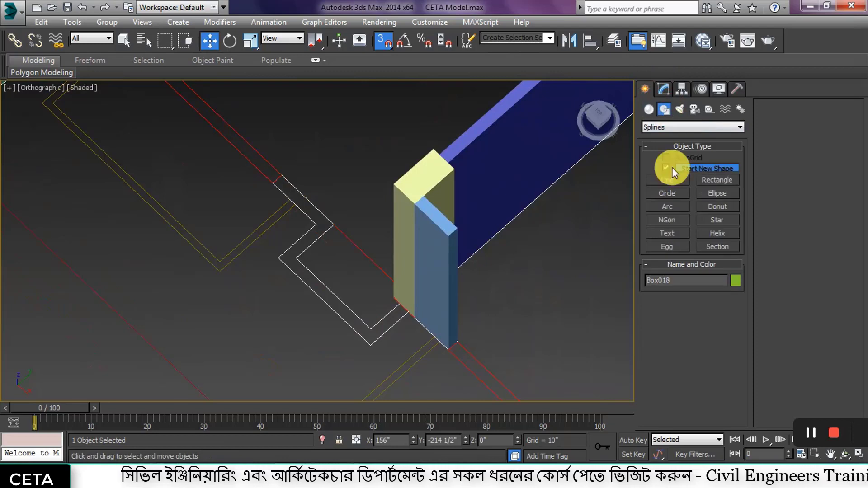
left_click(668, 180)
left_click(281, 174)
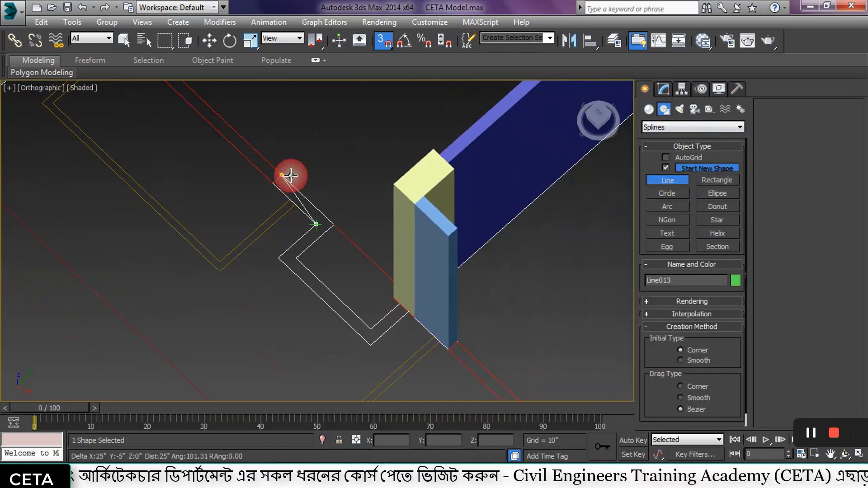
left_click(334, 224)
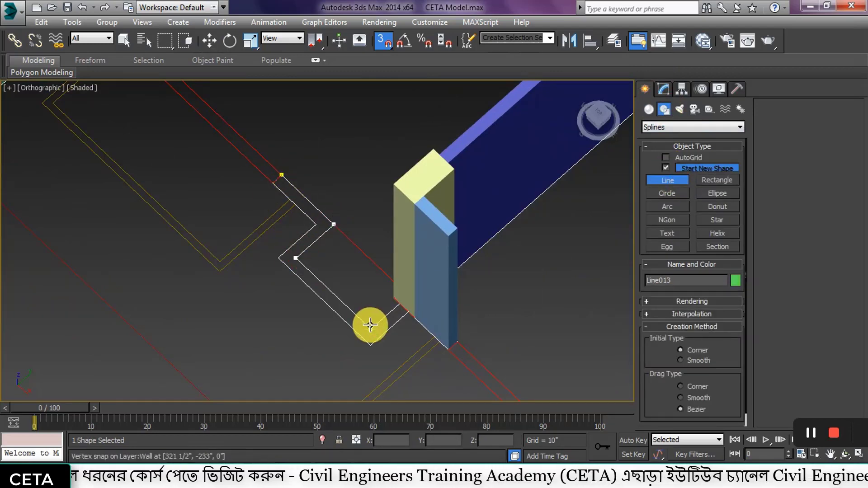
left_click(407, 316)
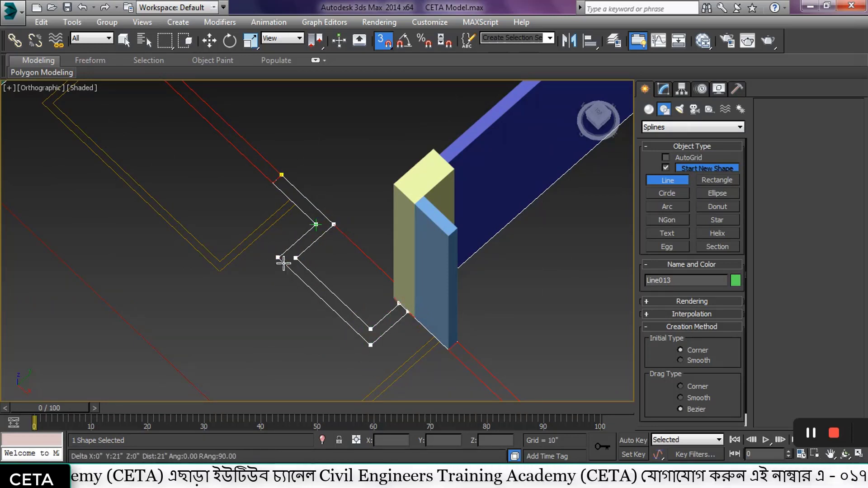
left_click(316, 224)
left_click(272, 183)
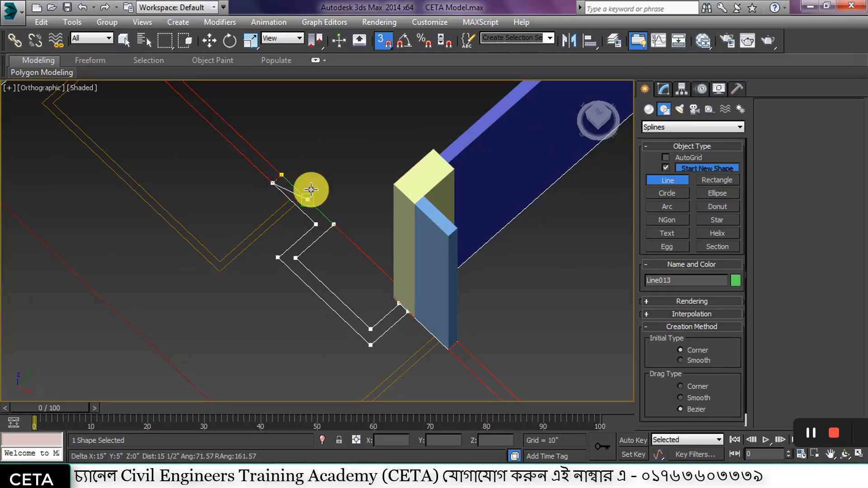
left_click(280, 174)
left_click(415, 274)
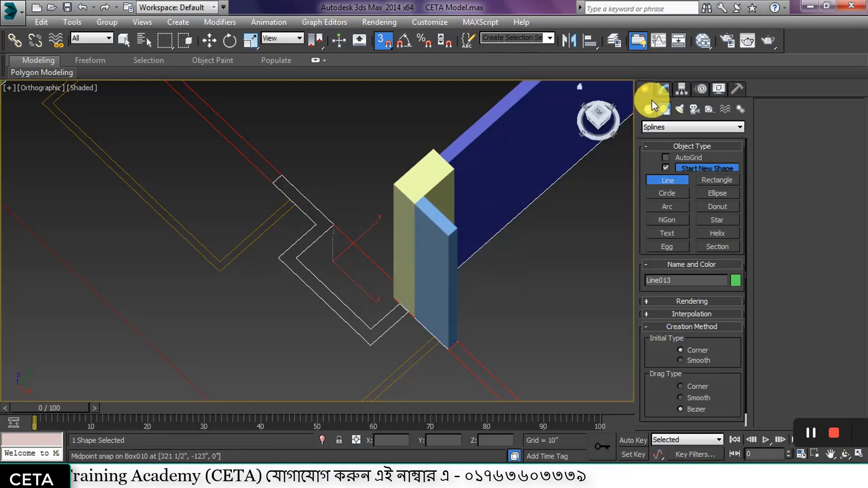
Extrude the closed outline into full-height green walls, then deselect and orbit to view them
left_click(665, 89)
left_click(668, 142)
left_click(524, 270)
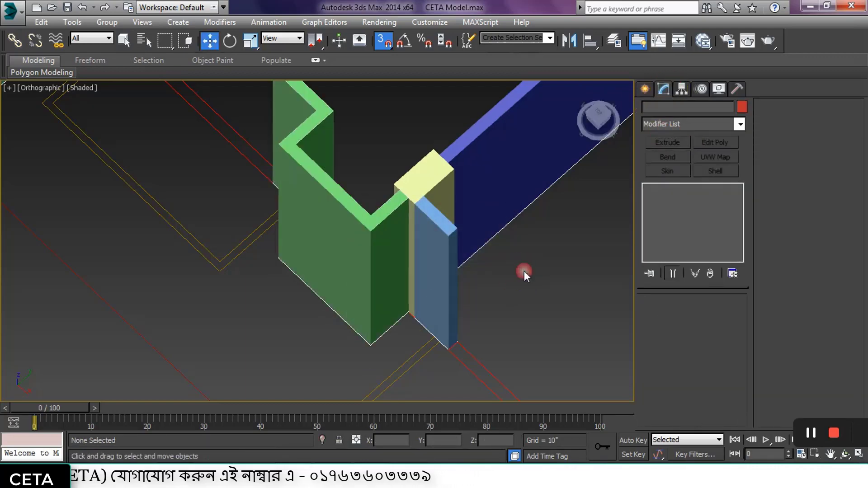
scroll(388, 253, "down", 3)
mouse_move(383, 279)
middle_mouse_down("alt")
mouse_move(425, 277)
mouse_move(506, 323)
mouse_move(481, 277)
mouse_move(499, 259)
mouse_move(518, 277)
mouse_move(442, 265)
mouse_move(418, 241)
mouse_move(390, 230)
mouse_move(387, 248)
mouse_move(469, 284)
mouse_move(382, 264)
mouse_move(419, 273)
mouse_move(486, 268)
middle_mouse_up("alt")
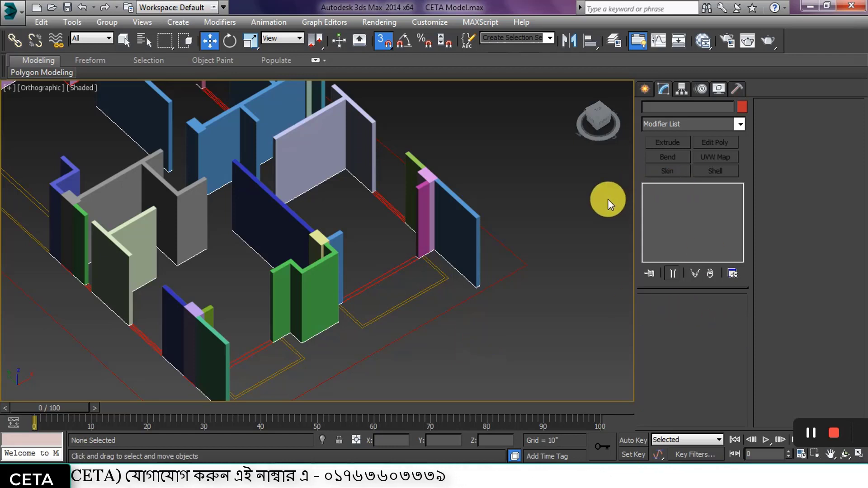
mouse_move(658, 199)
middle_mouse_down()
mouse_move(529, 235)
mouse_move(523, 206)
mouse_move(441, 296)
middle_mouse_up()
left_click(351, 248)
middle_click_drag(351, 248, 401, 291)
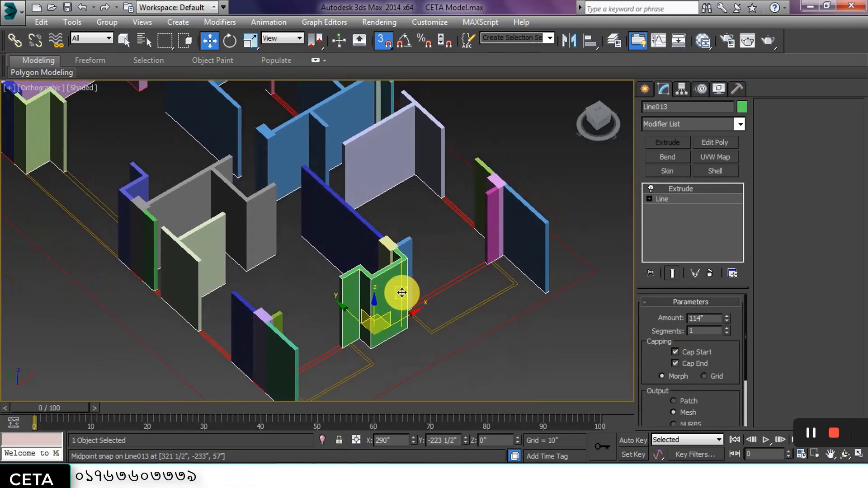
scroll(402, 280, "down", 3)
scroll(402, 312, "down", 3)
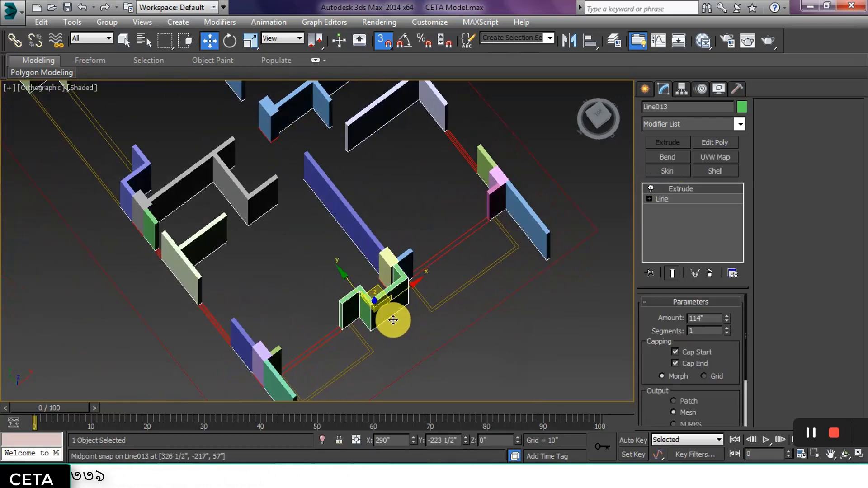
mouse_move(417, 290)
middle_mouse_down("alt")
mouse_move(389, 295)
mouse_move(397, 326)
mouse_move(418, 301)
middle_mouse_up("alt")
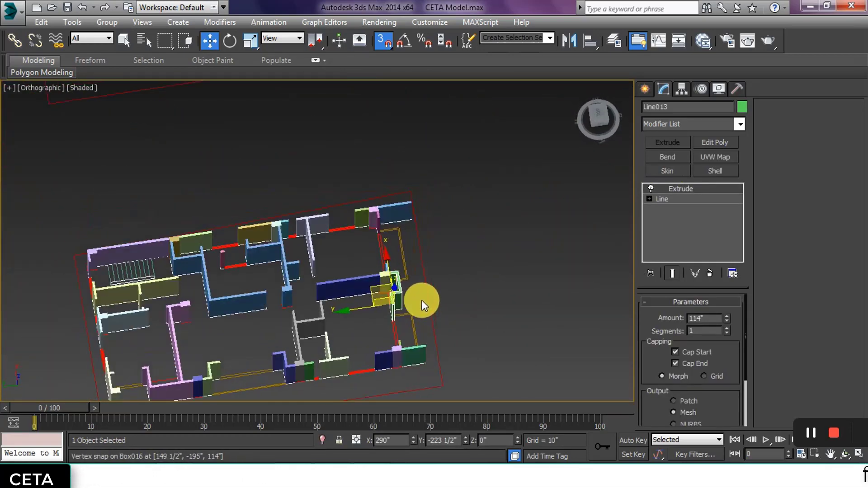
Switch to Top view, frame the green wall, then zoom out and deselect to see the whole plan
key("t")
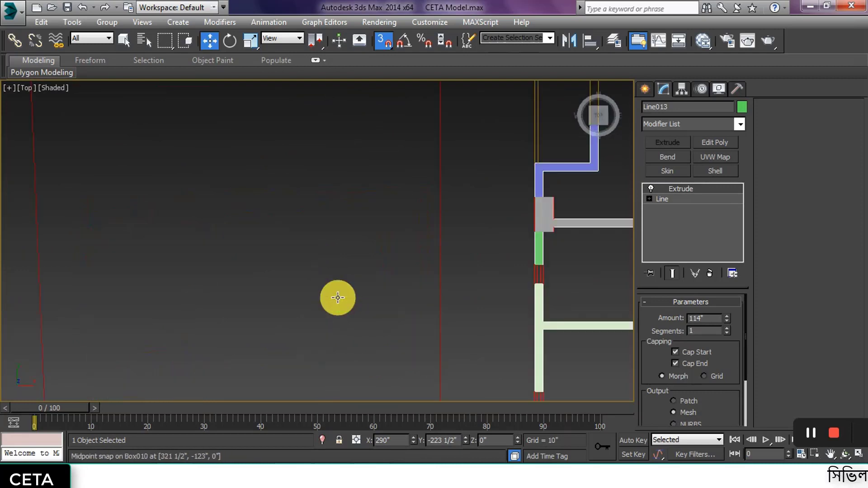
key("z")
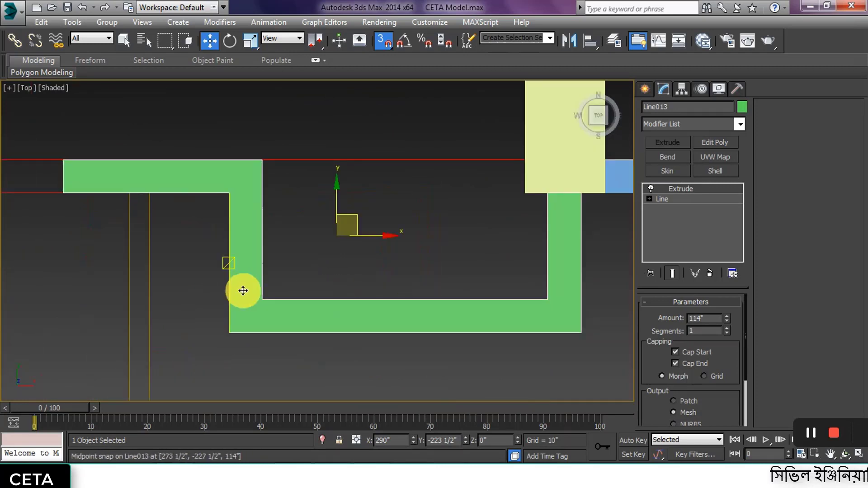
scroll(271, 317, "down", 4)
scroll(307, 339, "down", 5)
scroll(388, 275, "down", 3)
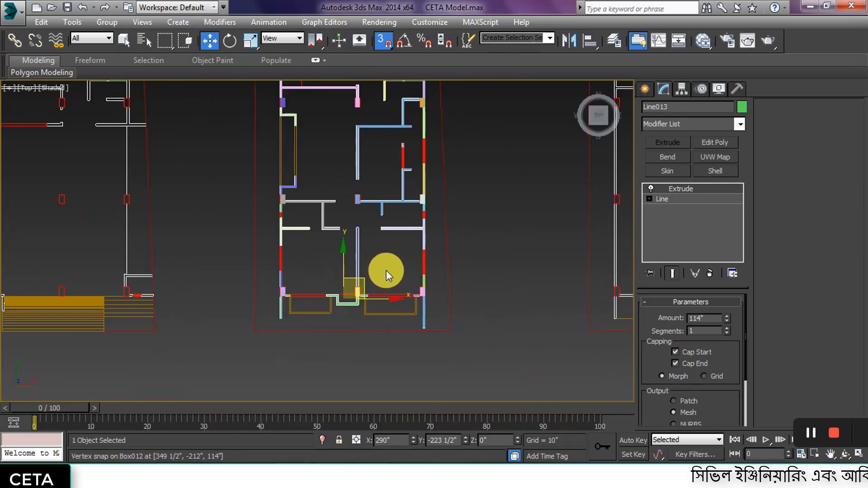
scroll(388, 273, "down", 2)
middle_click_drag(368, 310, 363, 348)
left_click(472, 284)
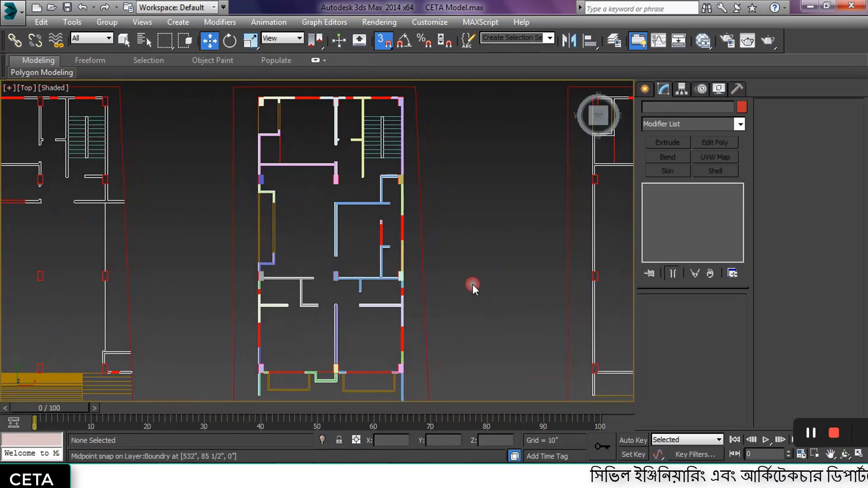
scroll(281, 131, "up", 2)
scroll(268, 127, "up", 2)
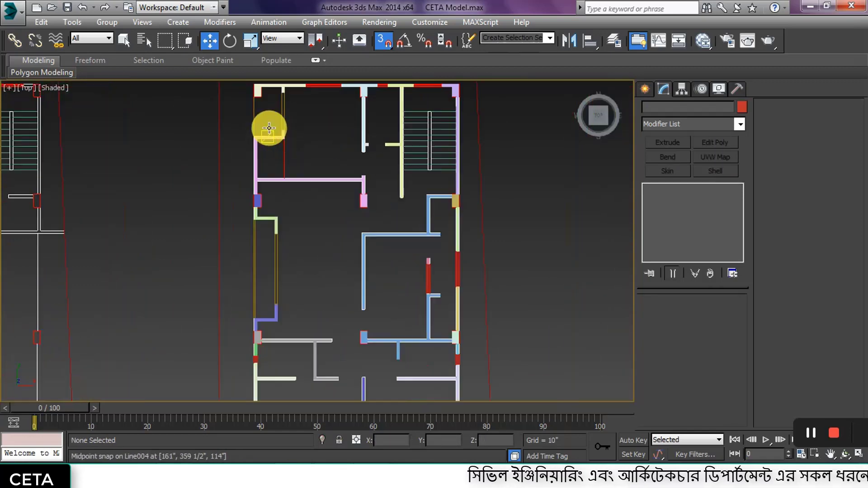
scroll(252, 157, "up", 4)
scroll(254, 159, "up", 2)
scroll(180, 161, "down", 10)
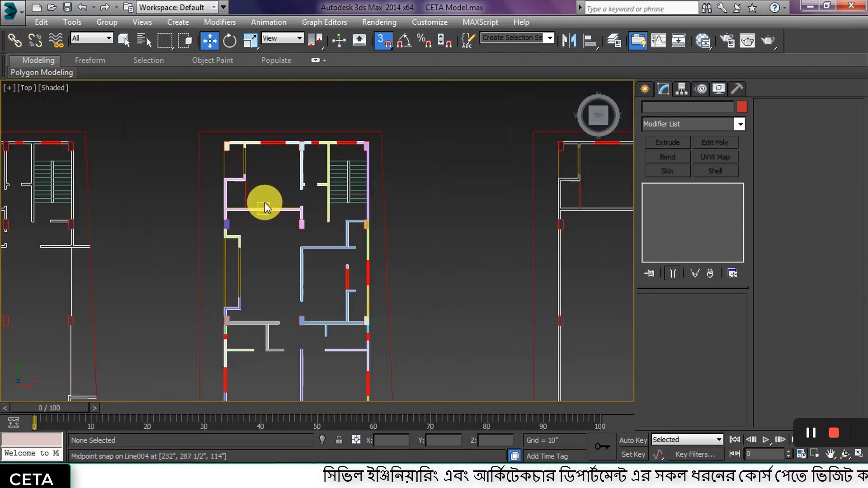
Orbit into a 3D view and shift it across the extruded walls
middle_click_drag(278, 205, 262, 158, "alt")
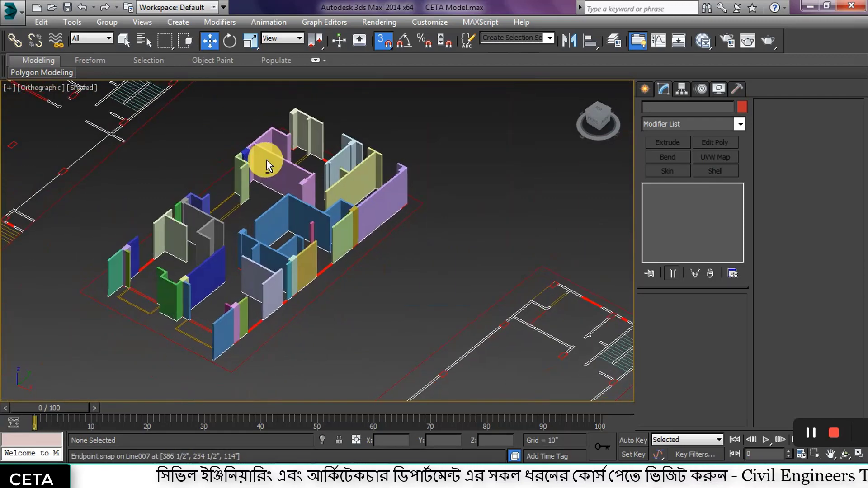
scroll(293, 194, "up", 3)
scroll(304, 199, "up", 3)
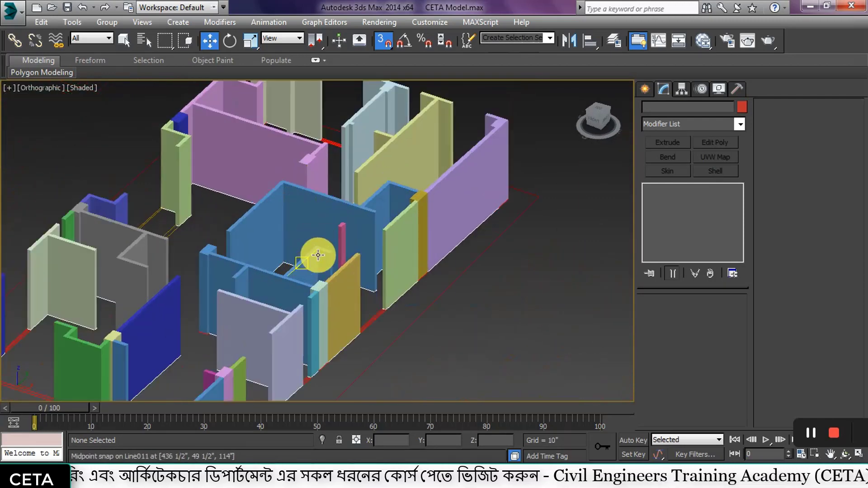
middle_click_drag(310, 252, 336, 232)
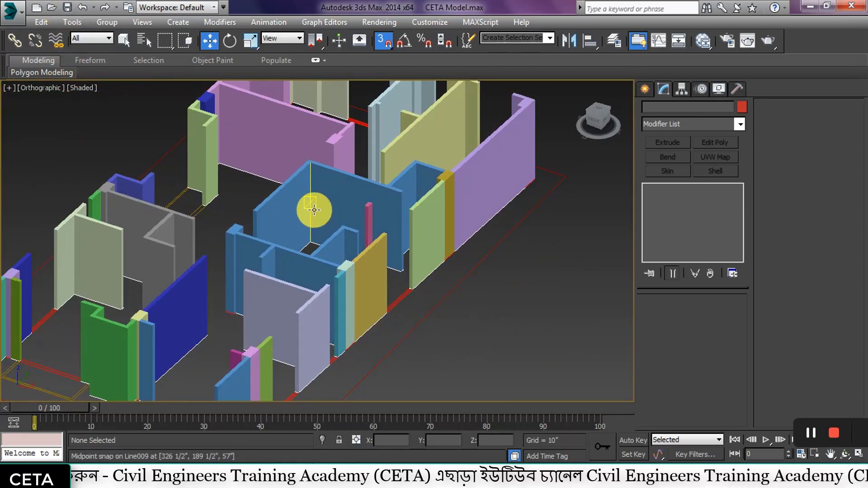
mouse_move(321, 300)
middle_mouse_down()
mouse_move(364, 274)
mouse_move(387, 310)
mouse_move(494, 316)
middle_mouse_up()
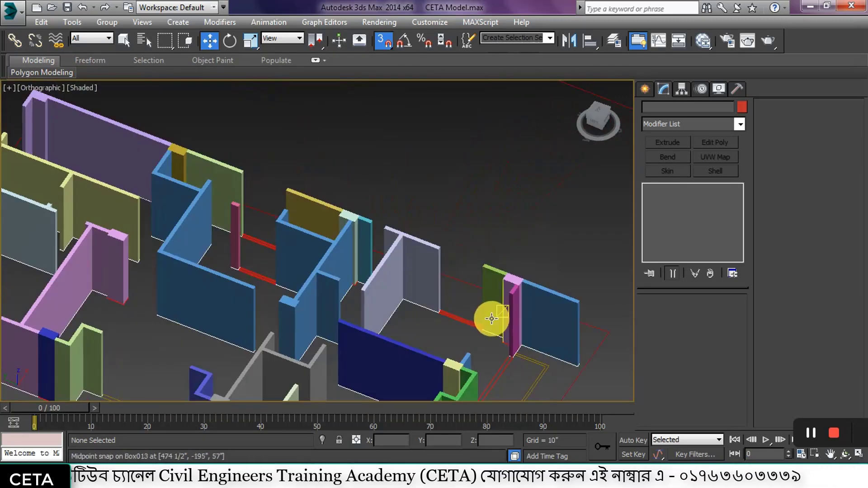
scroll(316, 159, "up", 3)
scroll(374, 225, "up", 3)
scroll(354, 237, "up", 3)
scroll(354, 237, "down", 3)
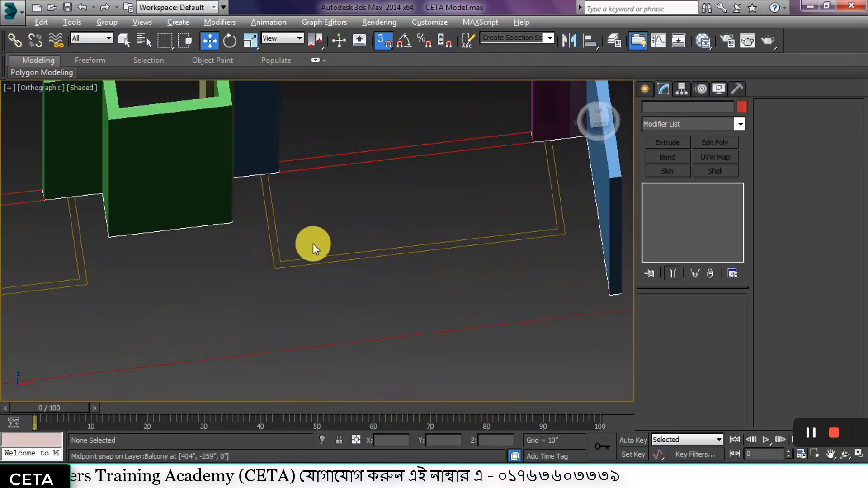
Zoom in on the opening beside the dark blue wall, selecting then clearing the pale wall
mouse_move(313, 243)
middle_mouse_down("alt")
mouse_move(348, 230)
mouse_move(340, 317)
middle_mouse_up("alt")
scroll(387, 295, "down", 2)
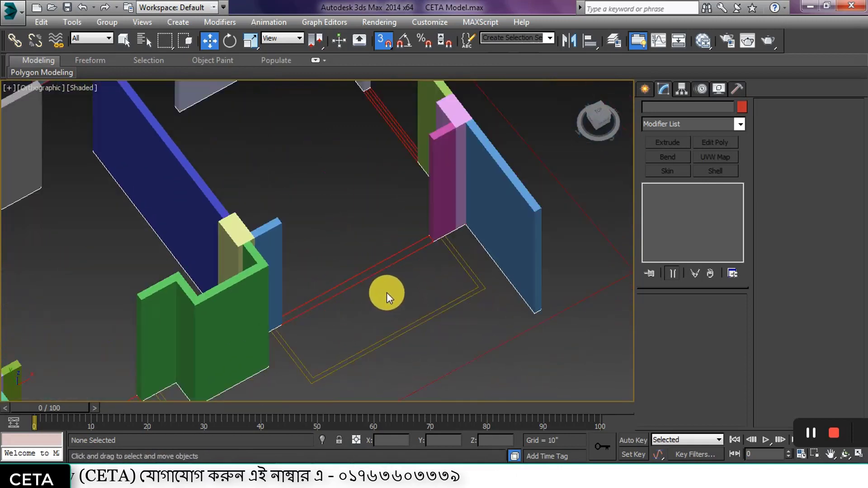
scroll(360, 293, "down", 3)
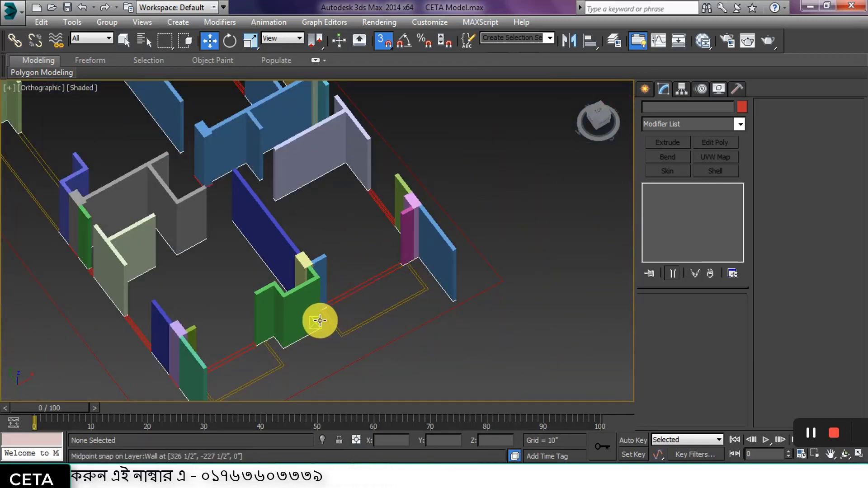
mouse_move(320, 324)
middle_mouse_down("alt")
mouse_move(349, 315)
mouse_move(296, 292)
mouse_move(335, 280)
mouse_move(320, 304)
middle_mouse_up("alt")
scroll(233, 311, "up", 3)
scroll(234, 311, "up", 3)
scroll(248, 286, "up", 3)
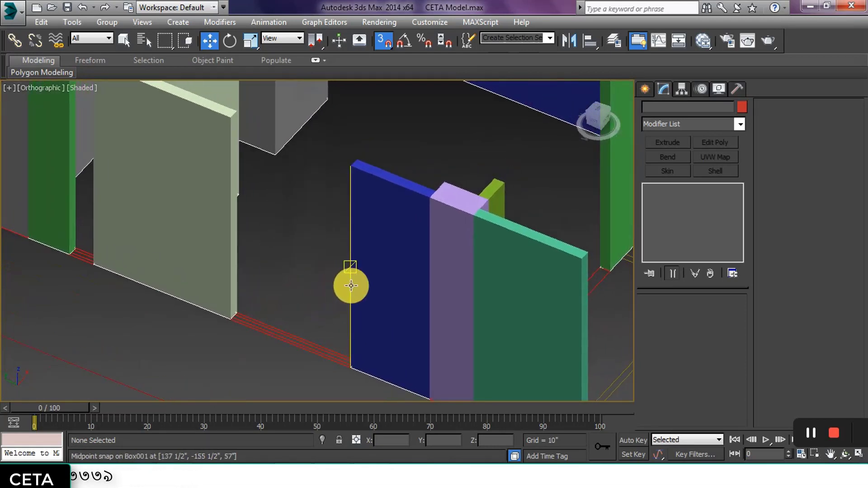
left_click(236, 276)
left_click(302, 257)
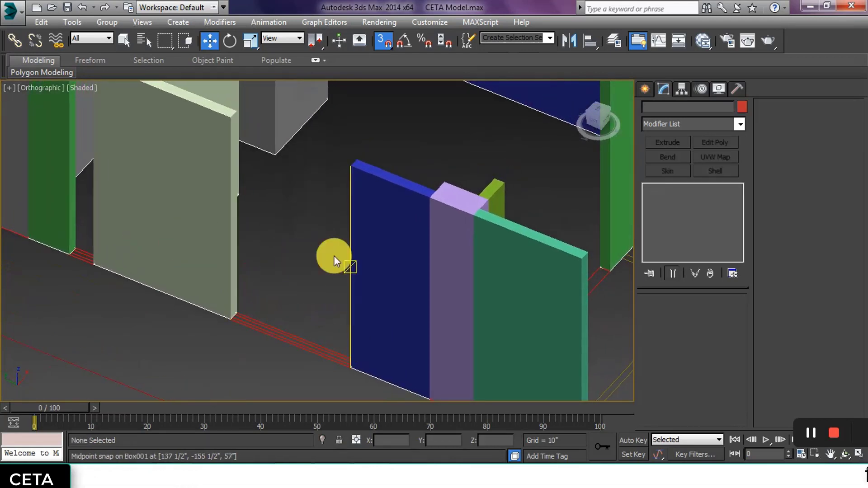
left_click(643, 88)
Pick the Standard Primitives Box tool and zoom to the wall corner at the opening
left_click(674, 164)
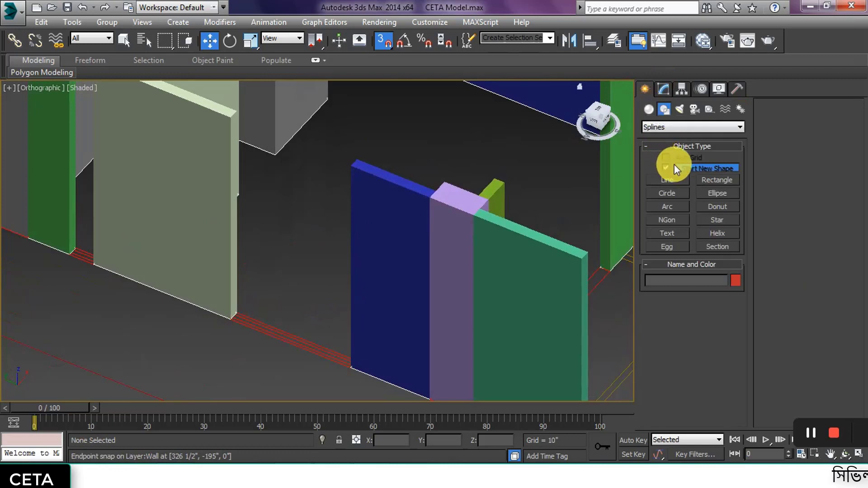
left_click(649, 110)
left_click(668, 175)
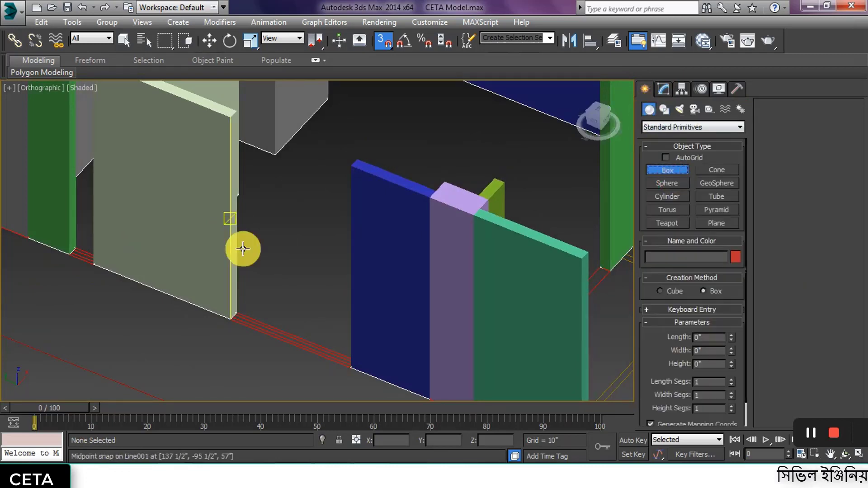
middle_click_drag(236, 273, 240, 204)
scroll(263, 221, "up", 2)
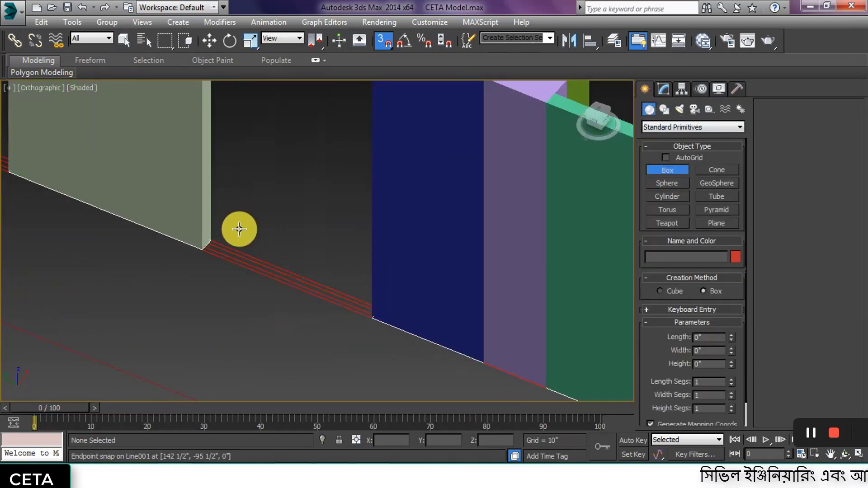
scroll(213, 246, "up", 1)
scroll(205, 223, "up", 1)
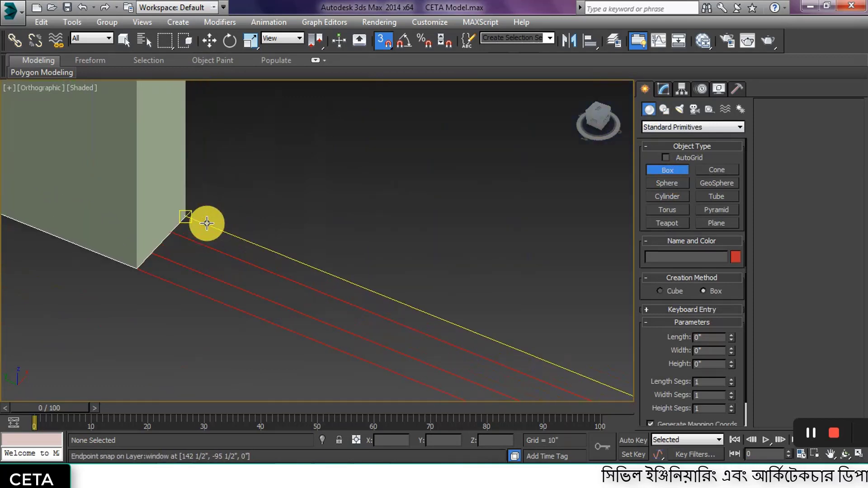
Draw the 60"×5" pink sill box across the opening and set its height
mouse_move(202, 219)
left_mouse_down()
mouse_move(242, 262)
mouse_move(235, 266)
mouse_move(275, 271)
left_mouse_up()
scroll(213, 247, "down", 2)
scroll(215, 248, "down", 1)
scroll(236, 267, "up", 1)
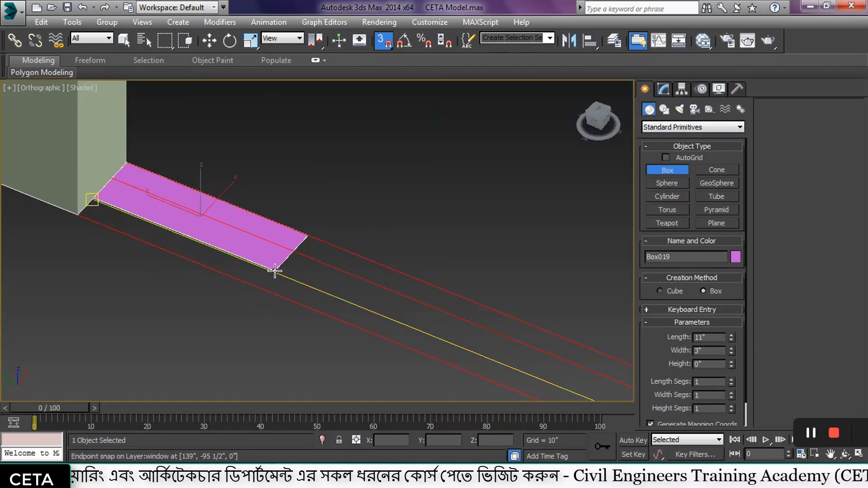
scroll(275, 272, "down", 1)
scroll(275, 271, "down", 1)
left_click_drag(275, 271, 404, 330)
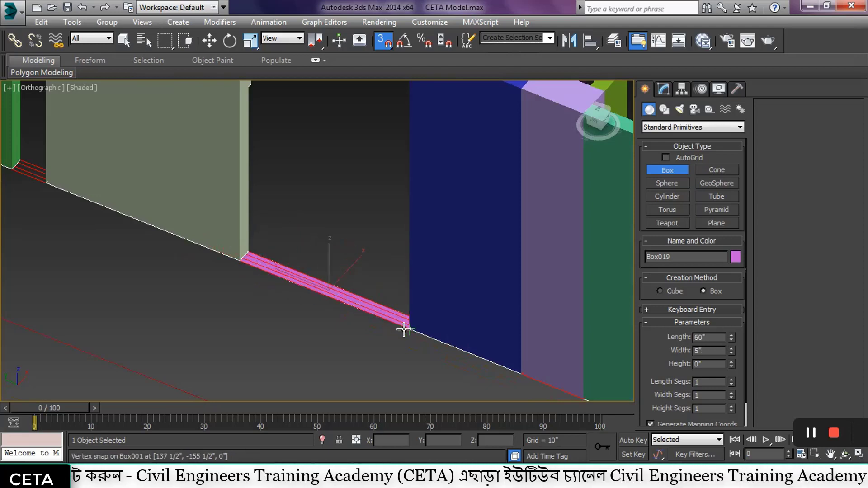
left_click(374, 188)
right_click(394, 151)
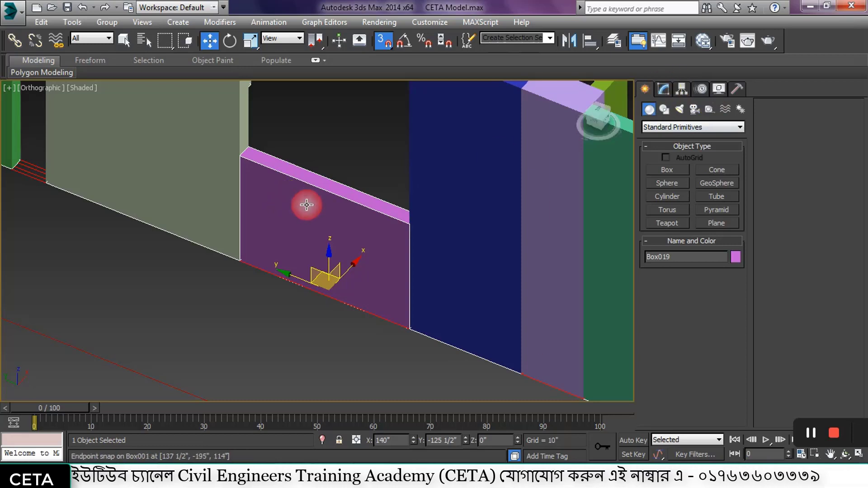
Set Box019's height to 30 inches (2'6") and turn 3D snapping off
left_click(664, 89)
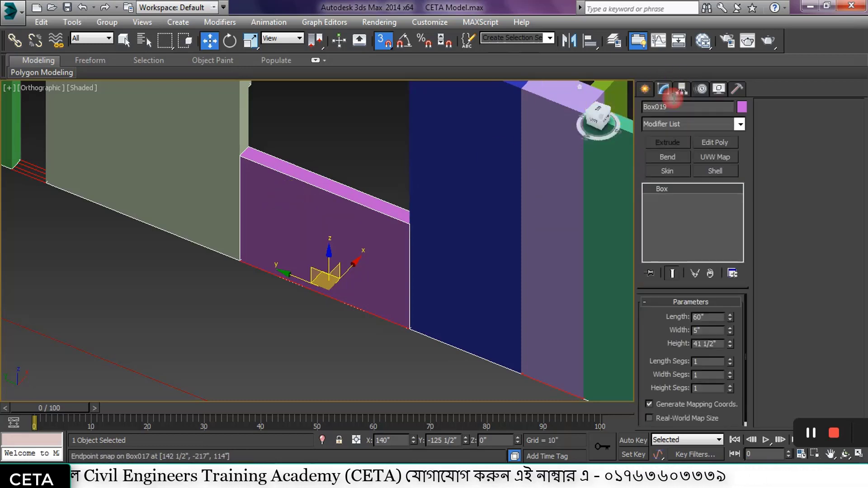
double_click(719, 345)
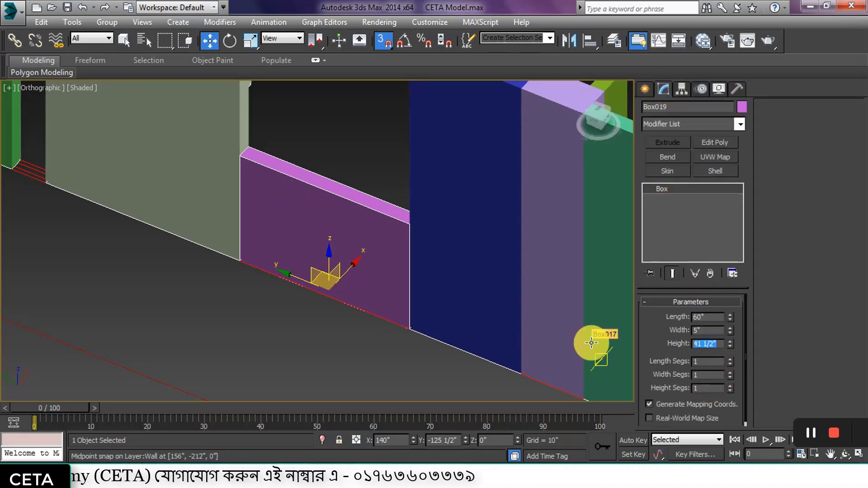
type("2'6")
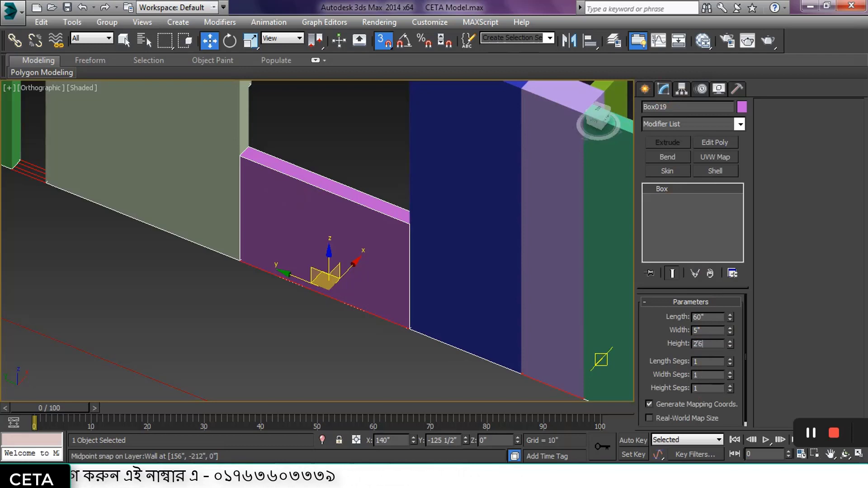
key("Return")
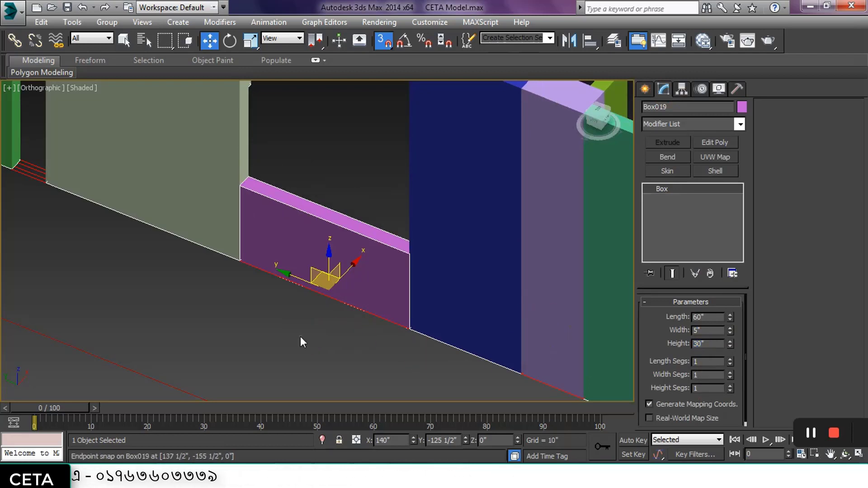
middle_click_drag(300, 241, 296, 343)
scroll(319, 336, "down", 2)
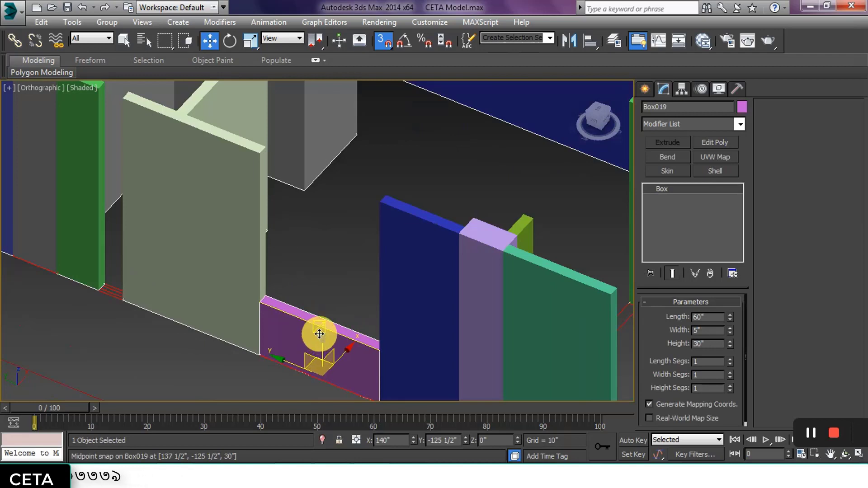
key("s")
middle_click_drag(340, 312, 332, 304)
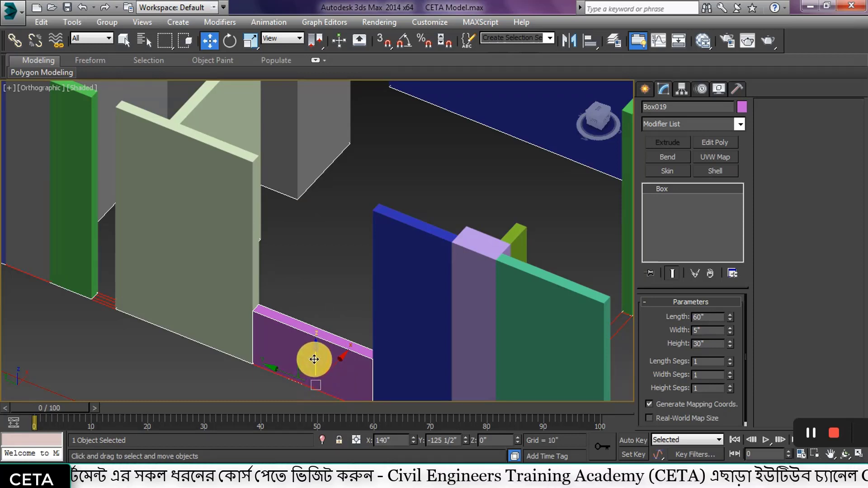
Clone the pink sill box upward above the window opening as several stacked copies
left_click_drag(314, 359, 318, 254, "shift")
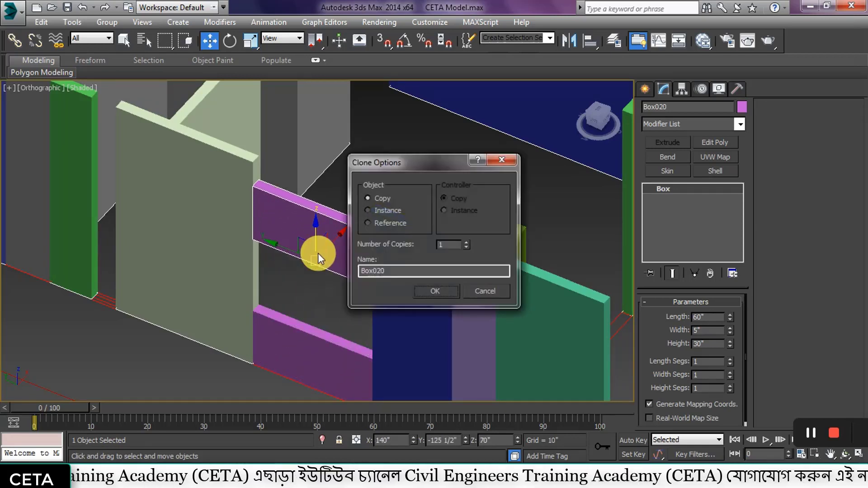
left_click(467, 242)
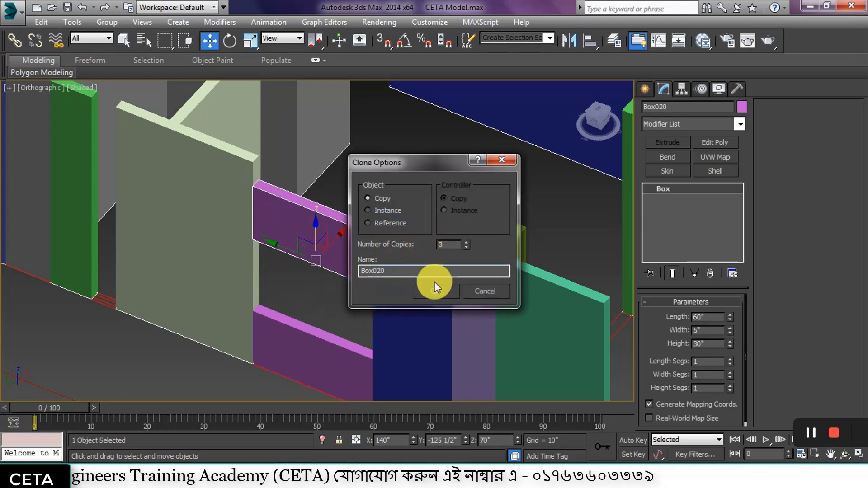
left_click_drag(450, 244, 404, 244)
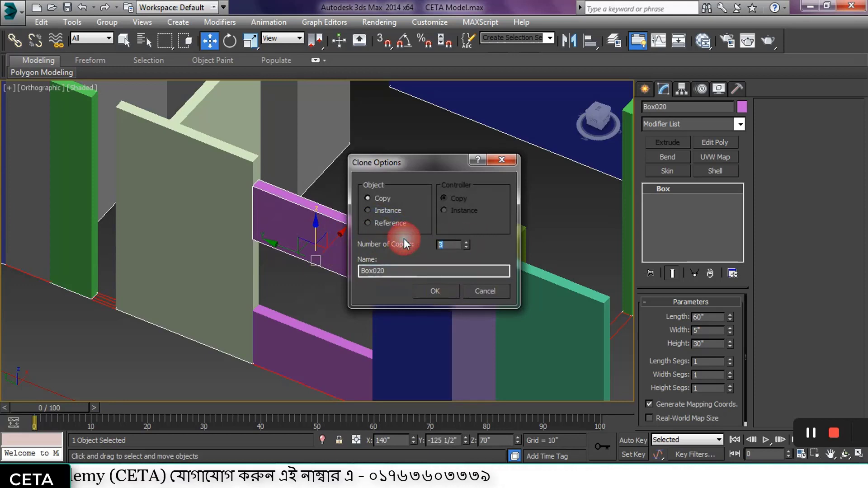
type("4")
left_click(444, 293)
Select the three extra stacked purple copies and inspect the lintel box close up
scroll(407, 225, "up", 2)
scroll(362, 212, "up", 3)
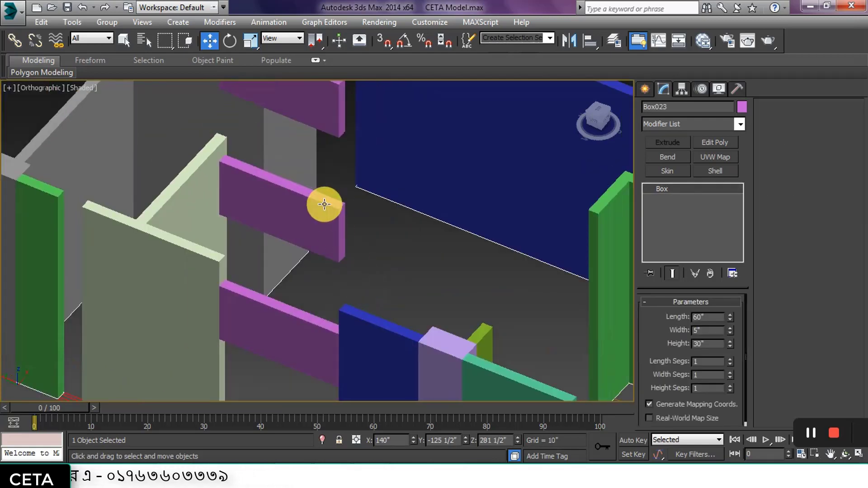
left_click(324, 204)
scroll(343, 273, "down", 3)
mouse_move(344, 273)
middle_mouse_down("alt")
mouse_move(311, 248)
mouse_move(336, 213)
mouse_move(352, 227)
mouse_move(361, 208)
mouse_move(355, 178)
middle_mouse_up("alt")
scroll(352, 227, "down", 3)
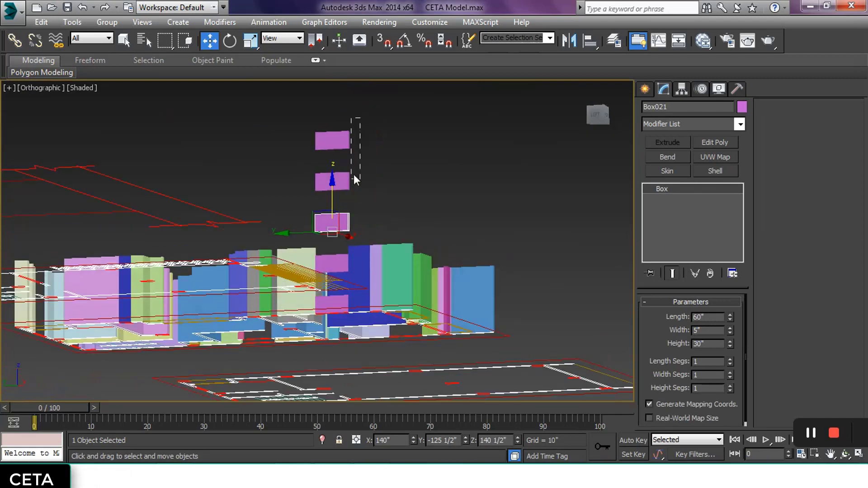
mouse_move(360, 118)
left_mouse_down()
mouse_move(336, 223)
mouse_move(340, 271)
left_mouse_up()
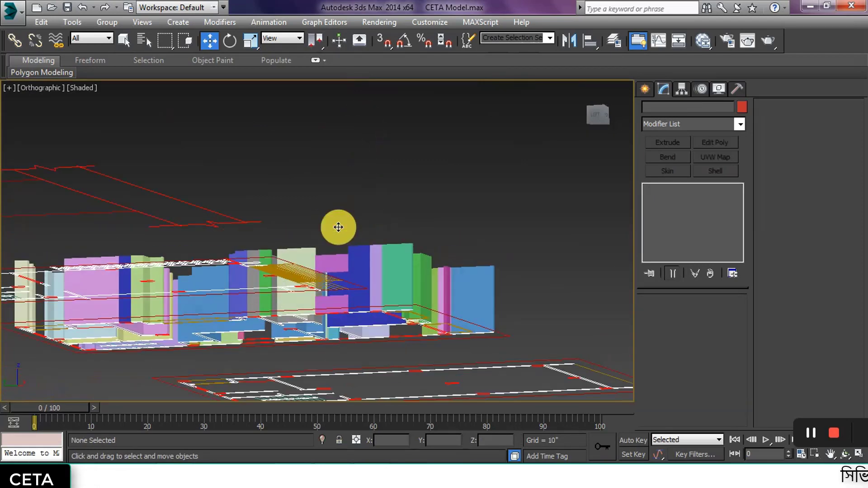
left_click(342, 271)
mouse_move(347, 261)
middle_mouse_down("alt")
mouse_move(333, 283)
mouse_move(329, 276)
middle_mouse_up("alt")
scroll(330, 275, "up", 5)
scroll(300, 285, "up", 5)
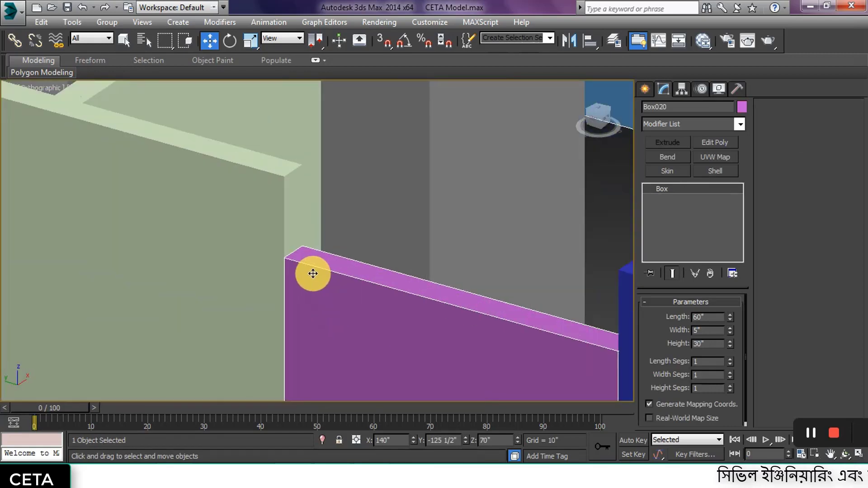
With 3D snap on, snap Box020's corner to the Line001 endpoint, placing it at Z 84"
left_click(383, 41)
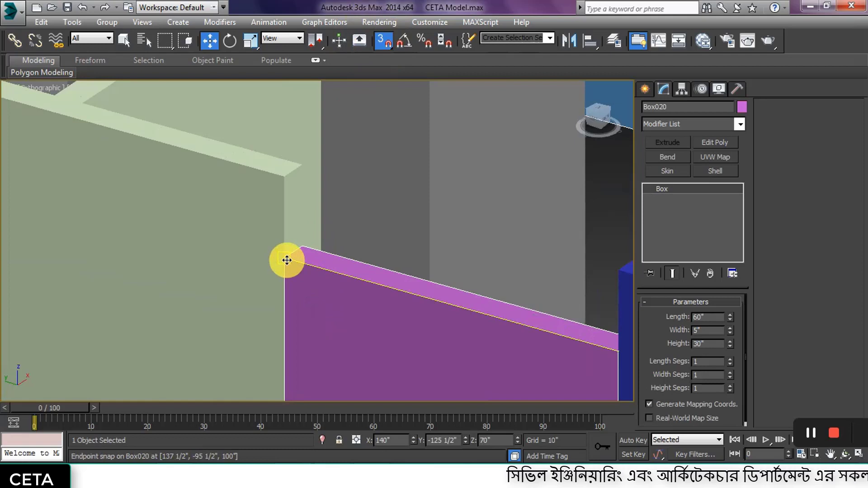
middle_click_drag(286, 260, 283, 257, "alt")
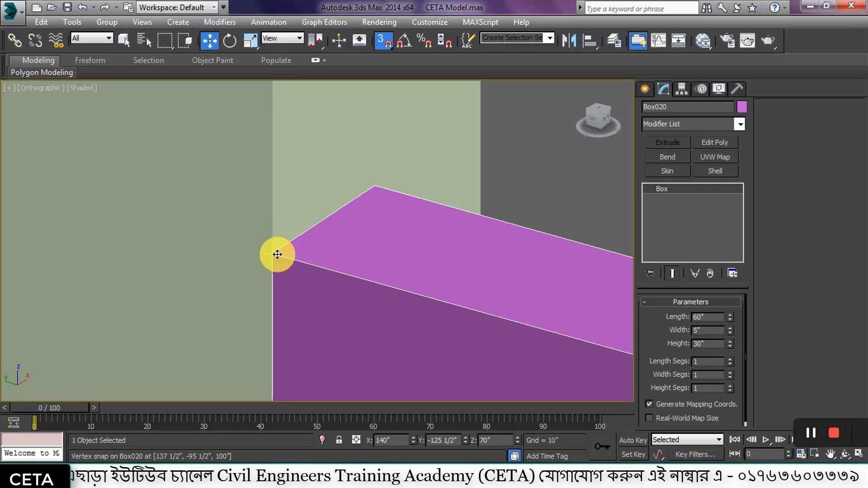
mouse_move(277, 254)
left_mouse_down()
mouse_move(350, 248)
mouse_move(338, 248)
left_mouse_up()
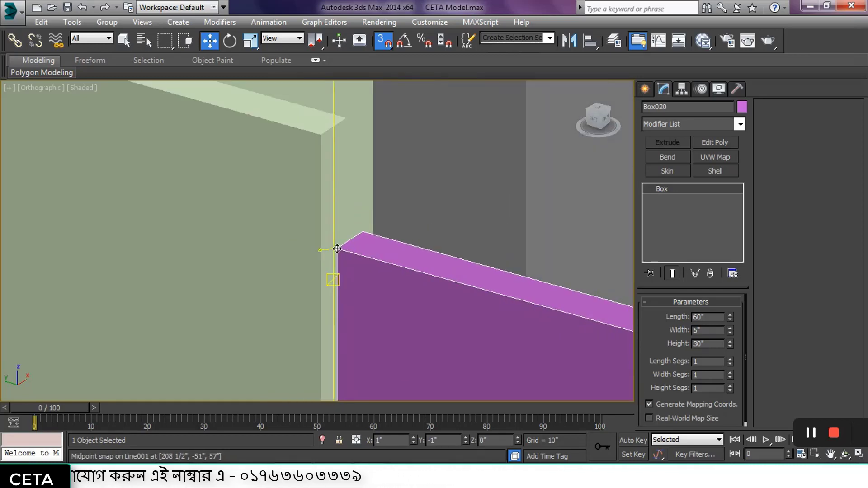
mouse_move(337, 249)
left_mouse_down()
mouse_move(334, 171)
mouse_move(319, 167)
mouse_move(319, 175)
left_mouse_up()
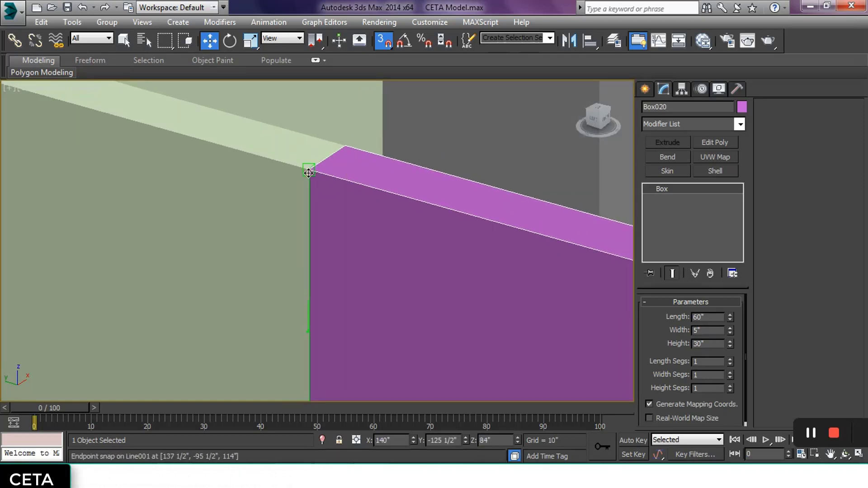
scroll(248, 193, "down", 3)
scroll(271, 207, "down", 3)
Clear the selection and orbit to a low frontal view of the lintel wall
left_click(246, 354)
scroll(287, 225, "up", 3)
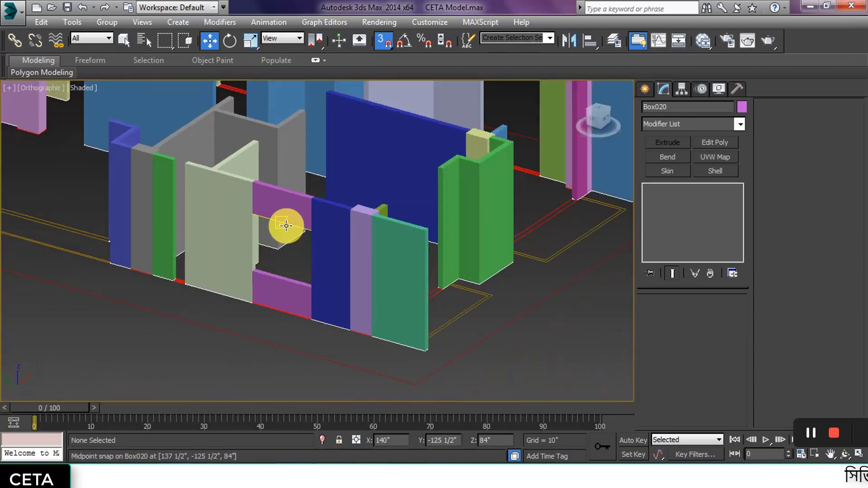
scroll(286, 226, "up", 2)
scroll(286, 235, "down", 2)
scroll(276, 273, "up", 3)
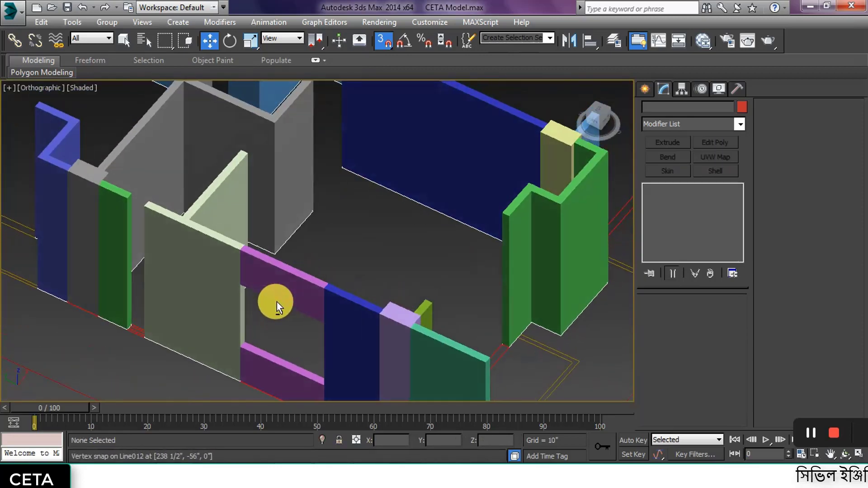
mouse_move(276, 302)
middle_mouse_down("alt")
mouse_move(159, 301)
mouse_move(302, 277)
mouse_move(355, 294)
mouse_move(355, 246)
mouse_move(346, 270)
mouse_move(297, 285)
mouse_move(289, 273)
mouse_move(342, 243)
middle_mouse_up("alt")
scroll(343, 242, "down", 2)
scroll(468, 305, "up", 2)
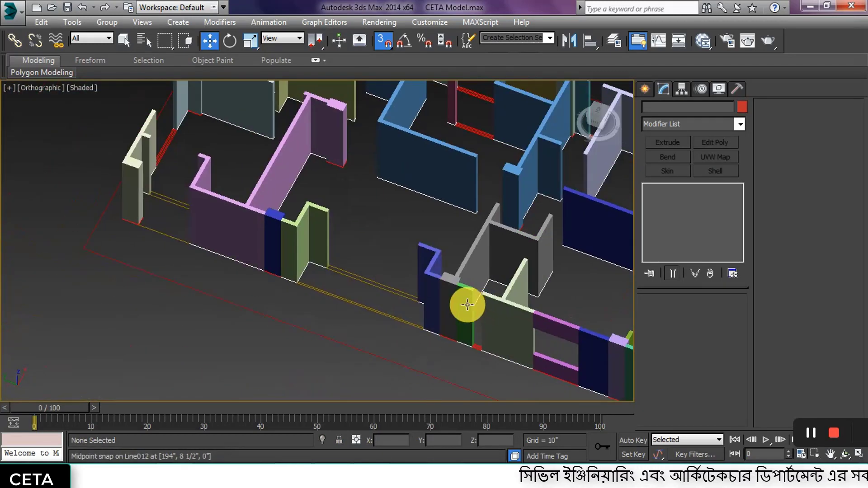
Frame the next unbuilt wall corner's base and start a new Standard Primitives Box
mouse_move(467, 305)
middle_mouse_down("alt")
mouse_move(273, 253)
mouse_move(329, 252)
mouse_move(156, 254)
mouse_move(263, 296)
mouse_move(320, 267)
middle_mouse_up("alt")
scroll(184, 289, "up", 3)
scroll(184, 289, "up", 2)
middle_click_drag(184, 288, 246, 269)
left_click(645, 89)
left_click(669, 170)
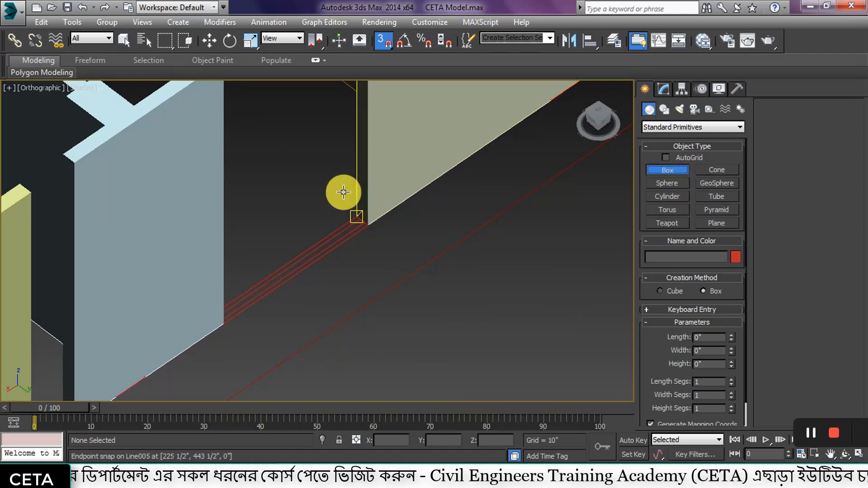
scroll(430, 274, "down", 5)
scroll(330, 294, "down", 5)
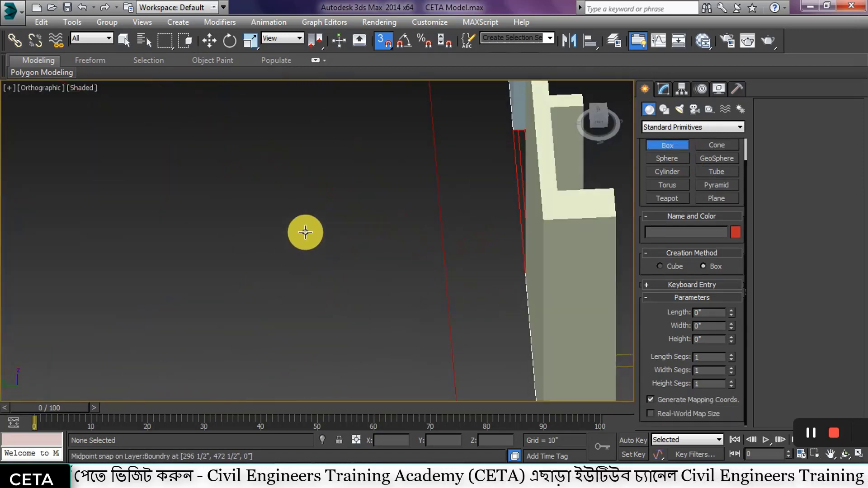
scroll(304, 233, "down", 5)
middle_click_drag(489, 271, 271, 271)
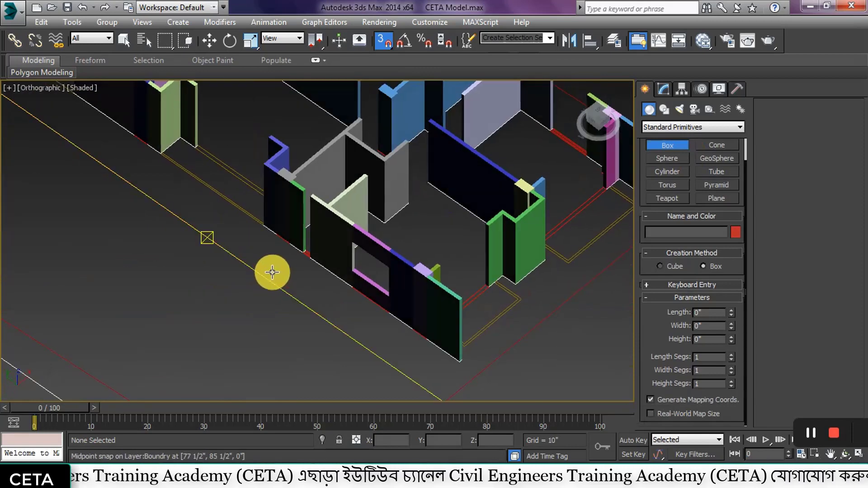
scroll(278, 252, "up", 3)
scroll(373, 247, "up", 5)
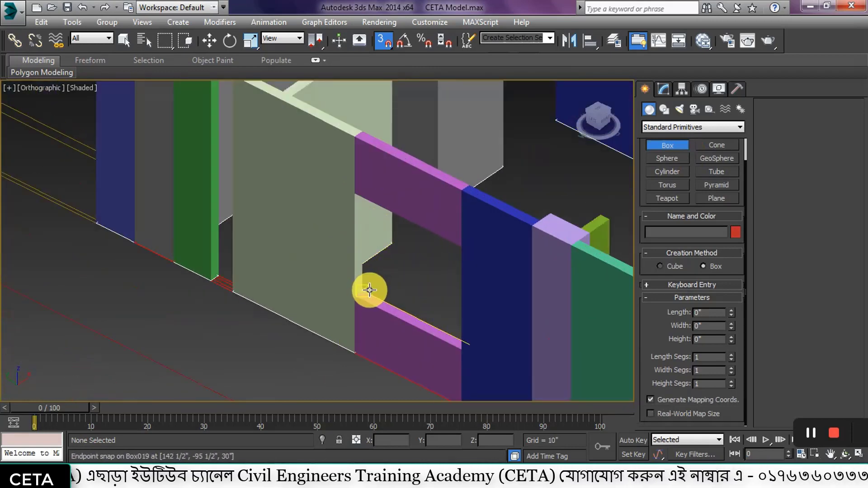
left_click_drag(364, 289, 461, 349)
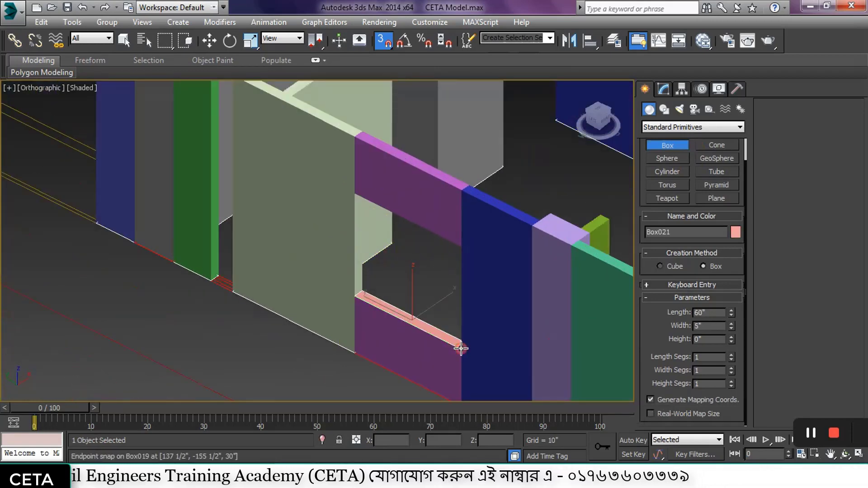
left_click(460, 242)
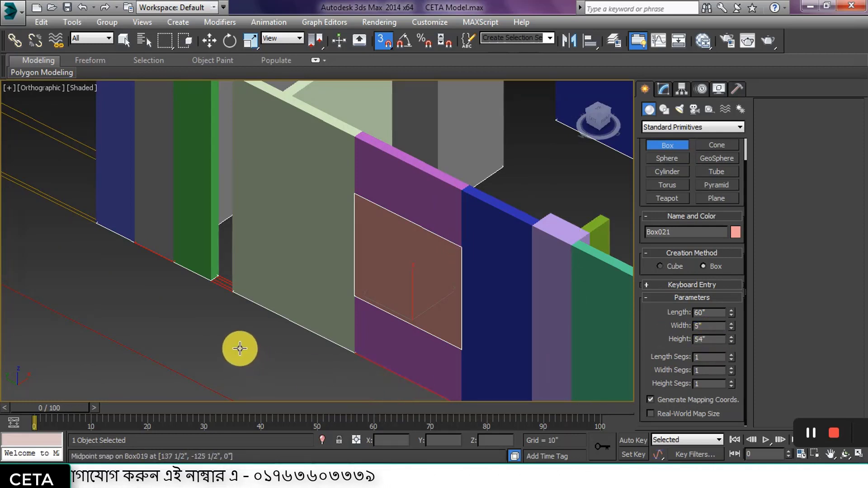
key("w")
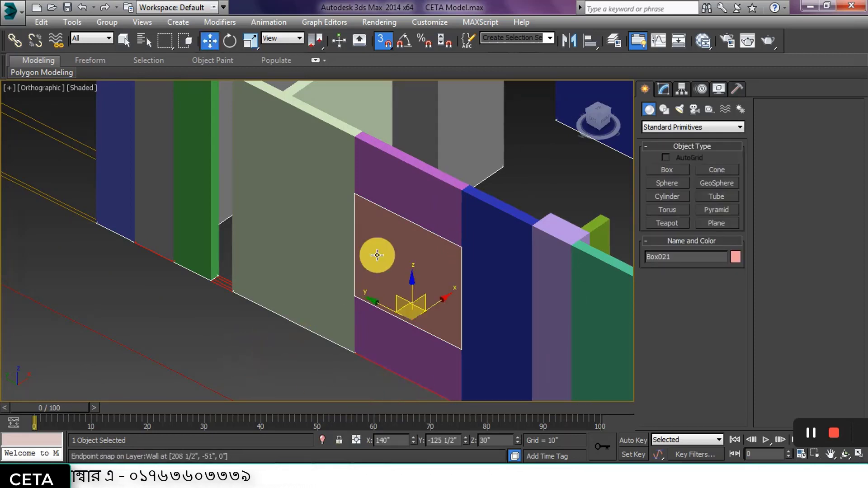
left_click(678, 89)
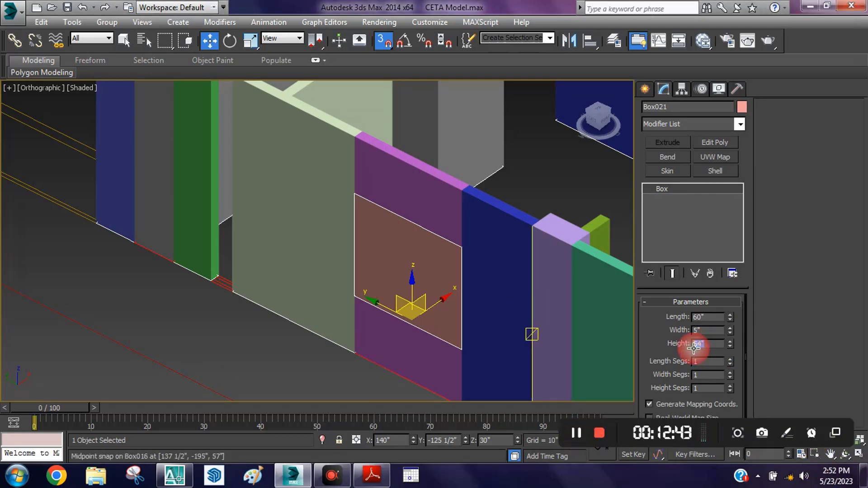
type("4")
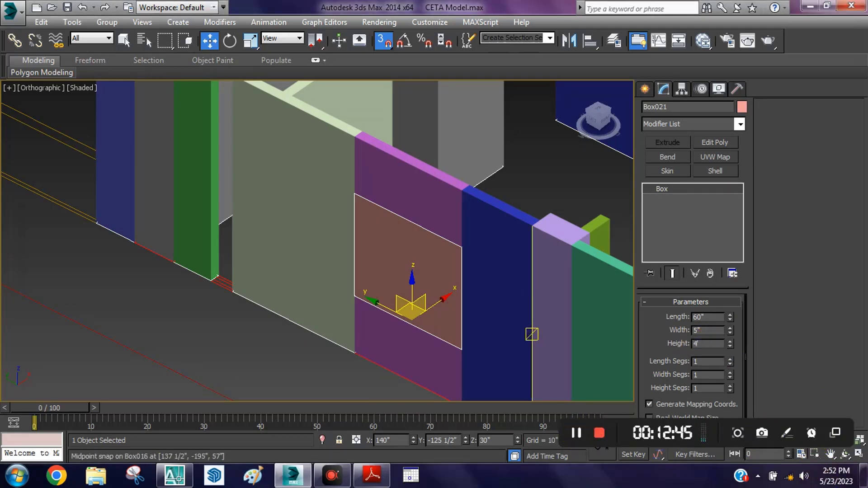
left_click(395, 247)
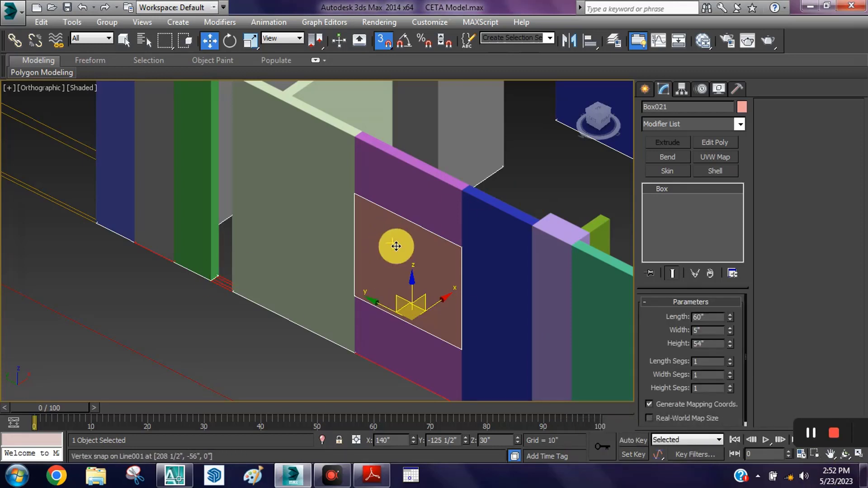
key("Delete")
left_click(411, 334)
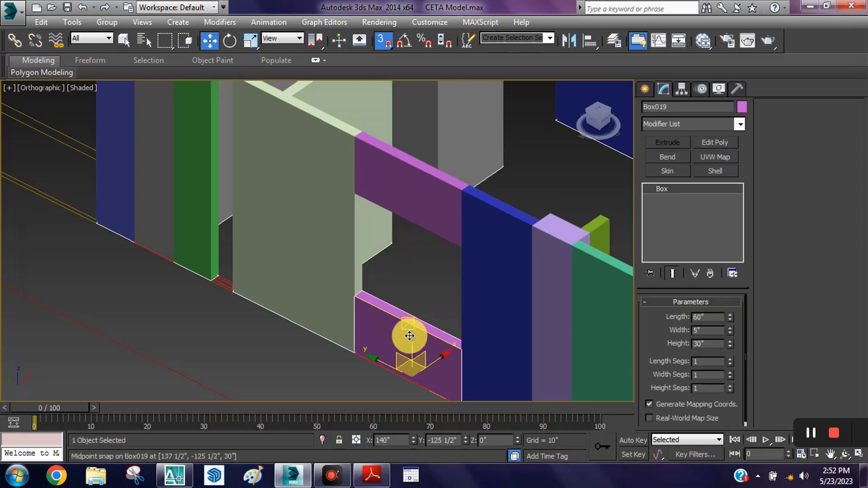
Undo the stray box and the small magenta box
scroll(410, 344, "down", 2)
scroll(552, 345, "down", 3)
mouse_move(363, 294)
middle_mouse_down("alt")
mouse_move(413, 313)
mouse_move(419, 305)
middle_mouse_up("alt")
scroll(389, 181, "up", 3)
scroll(368, 310, "up", 3)
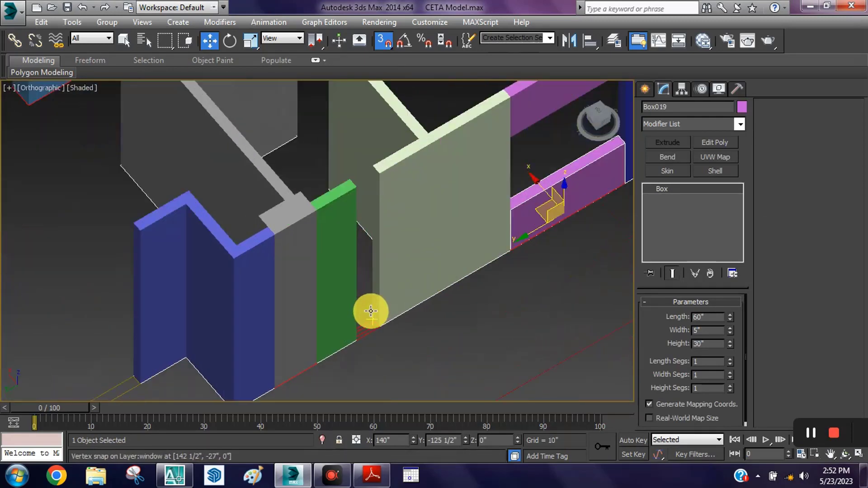
scroll(360, 347, "up", 2)
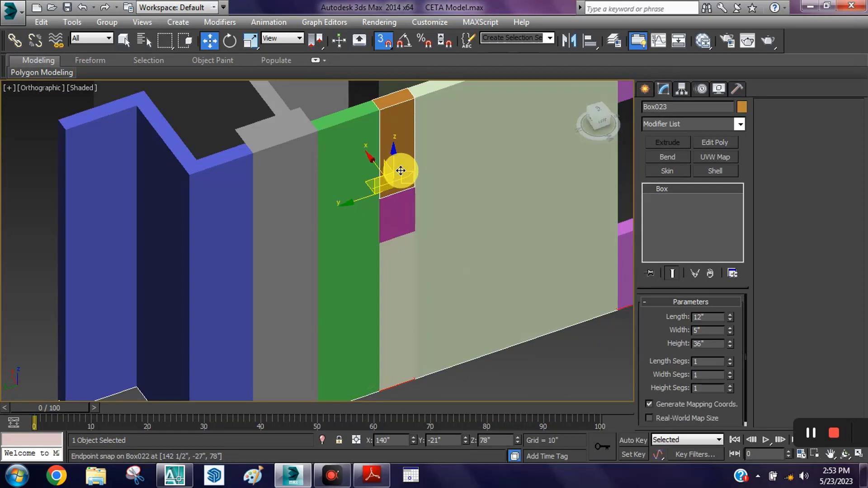
key("ctrl+z")
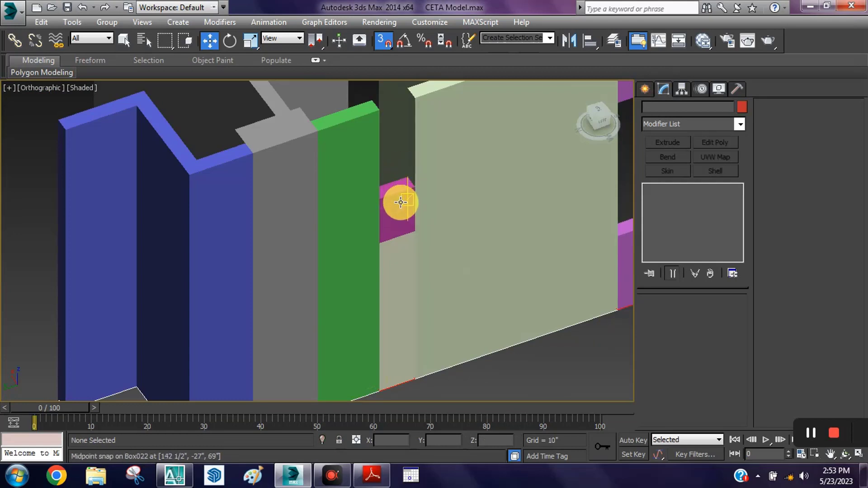
key("ctrl+z")
Set the narrow cream Box021's height to 7' (84")
left_click(405, 266)
double_click(708, 344)
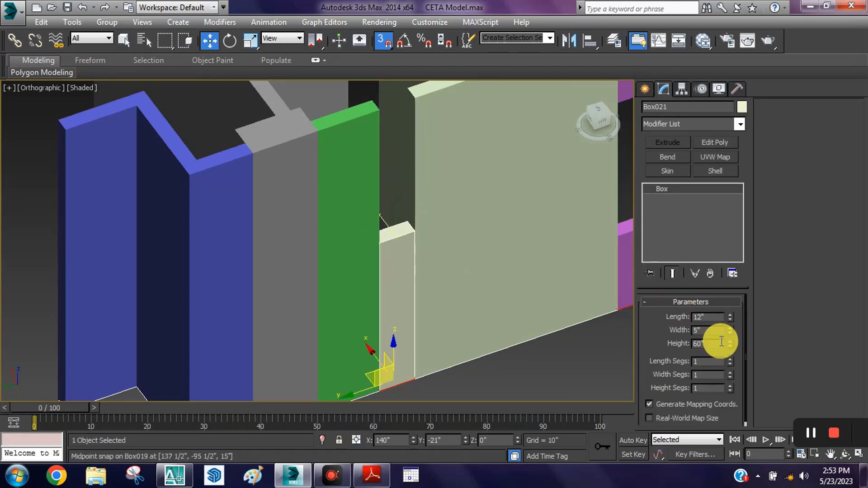
type("50")
key("Return")
type("7")
type("'")
key("Return")
middle_click_drag(443, 232, 441, 299)
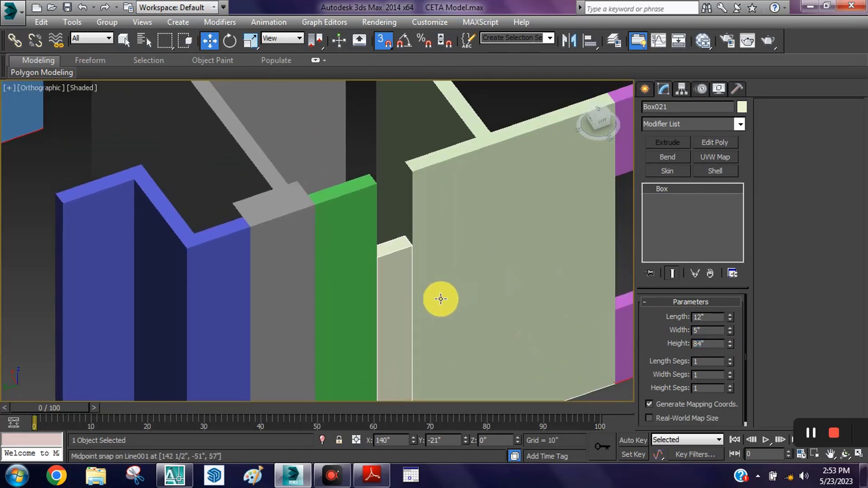